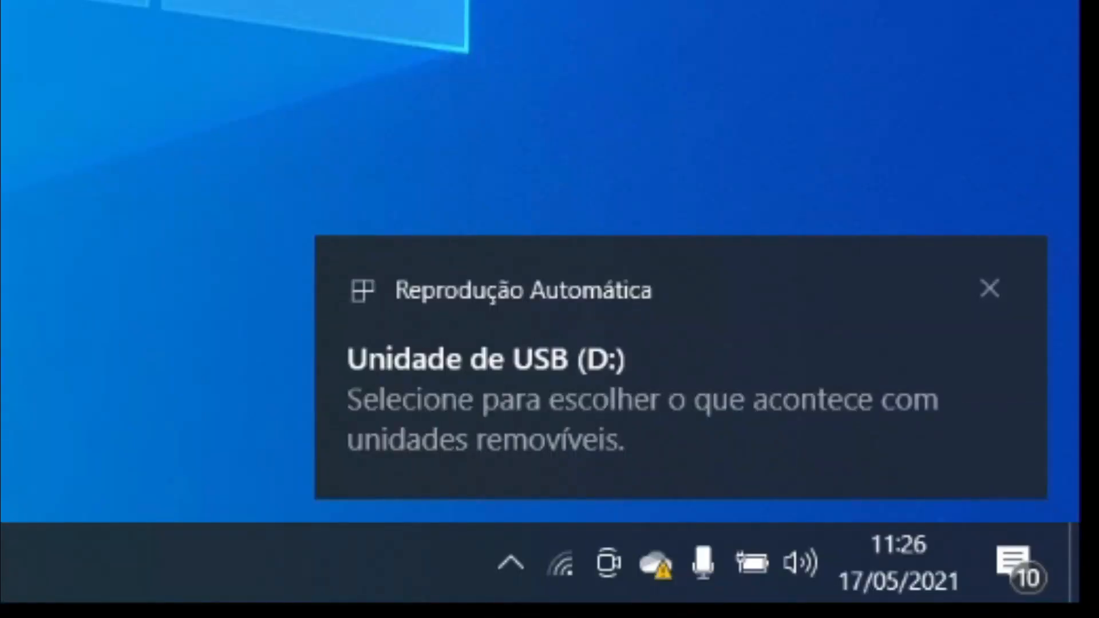
Step: Open the USB drive (D:) in File Explorer to check its contents
key("super+e")
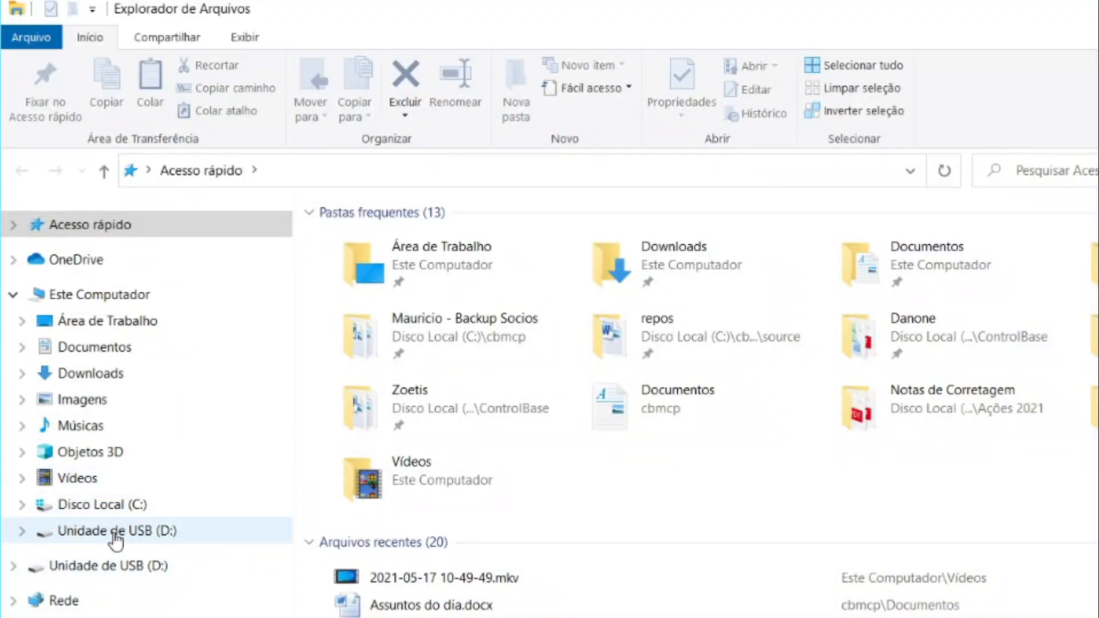
left_click(112, 538)
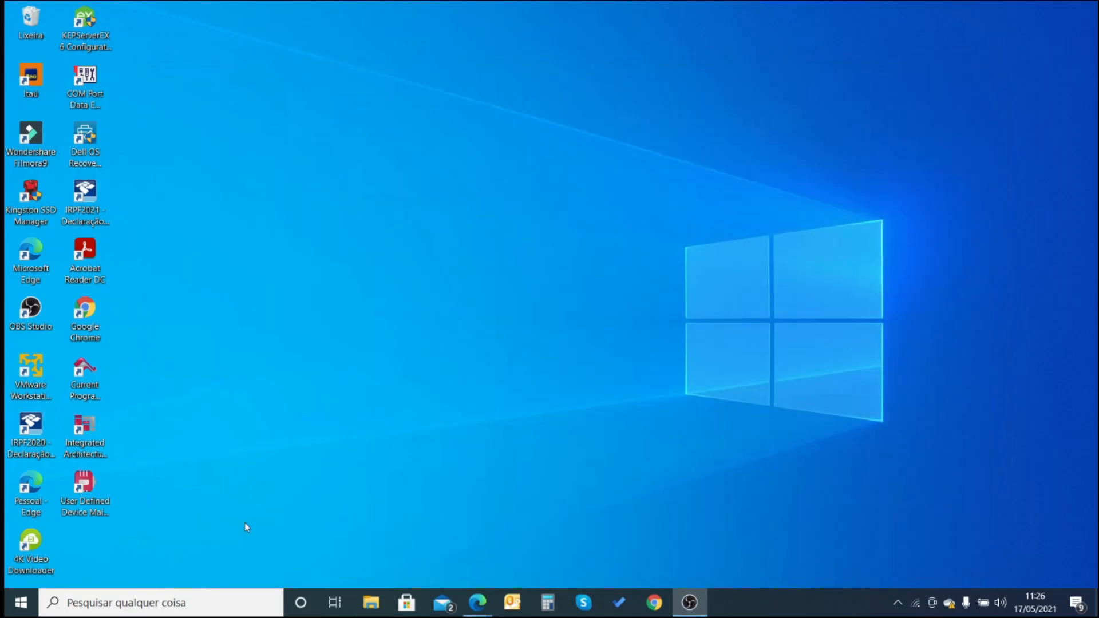
Step: Open the Windows backup settings and add Disco Removível (D:) as the File History backup drive
left_click(187, 604)
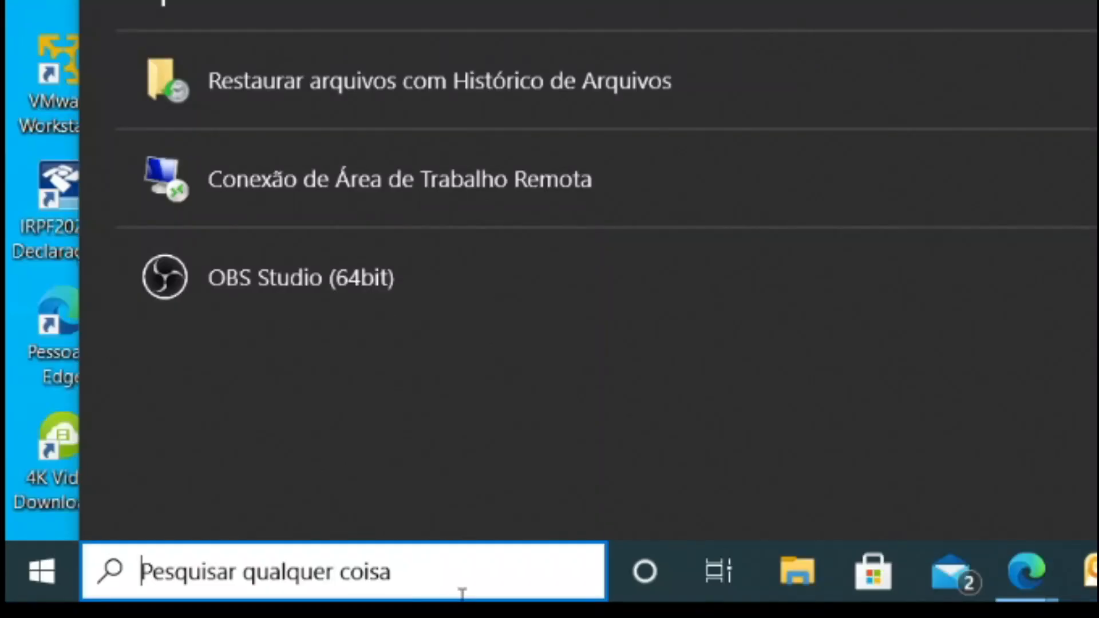
type("backu")
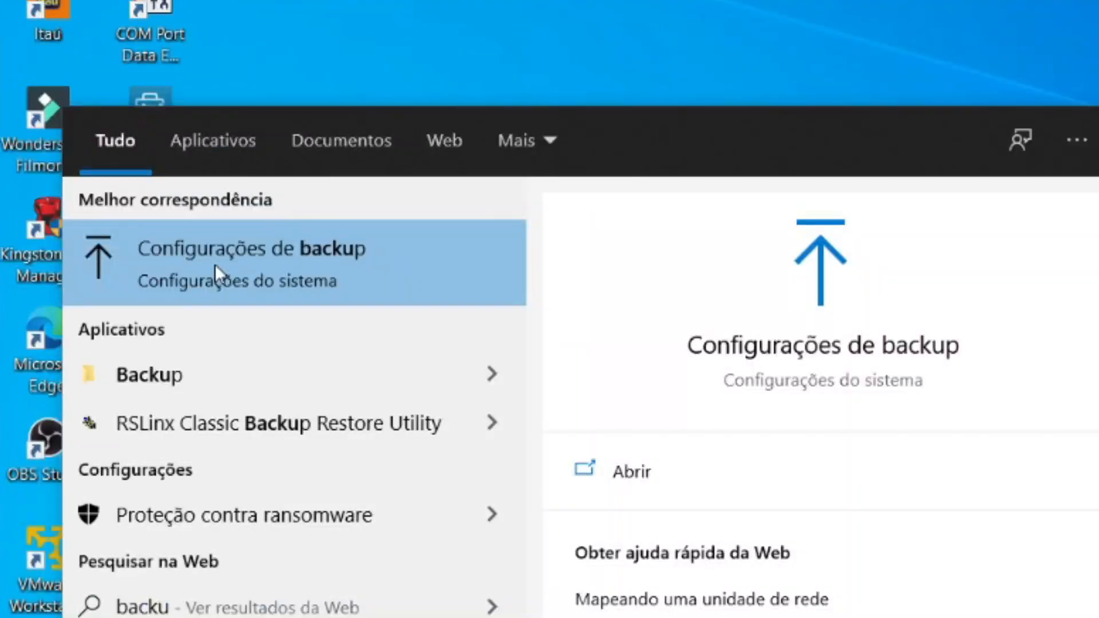
left_click(112, 215)
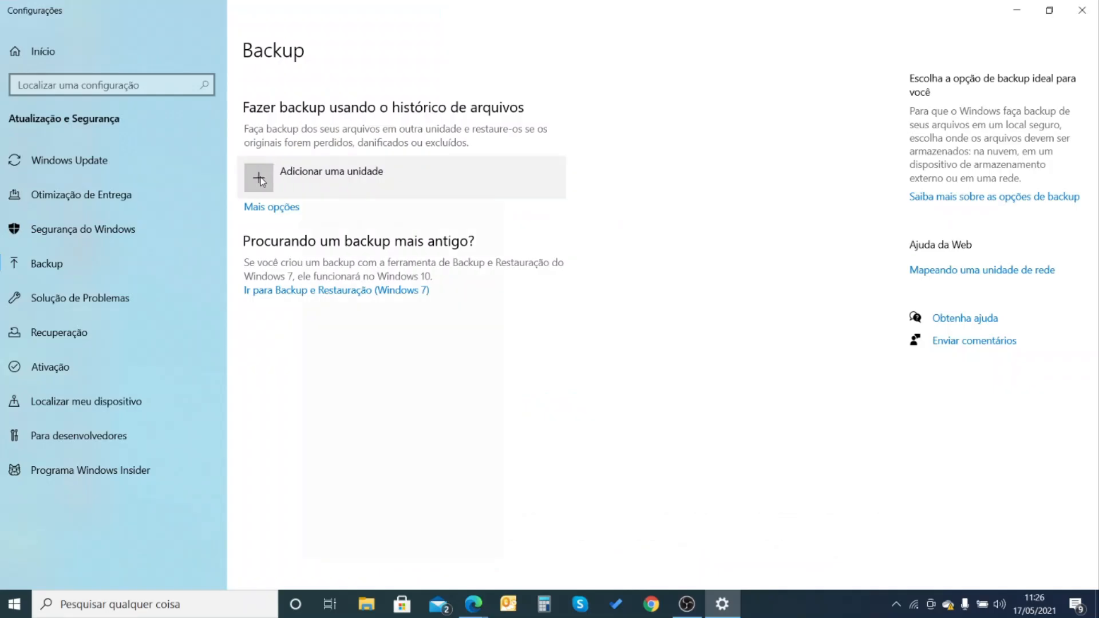
left_click(260, 178)
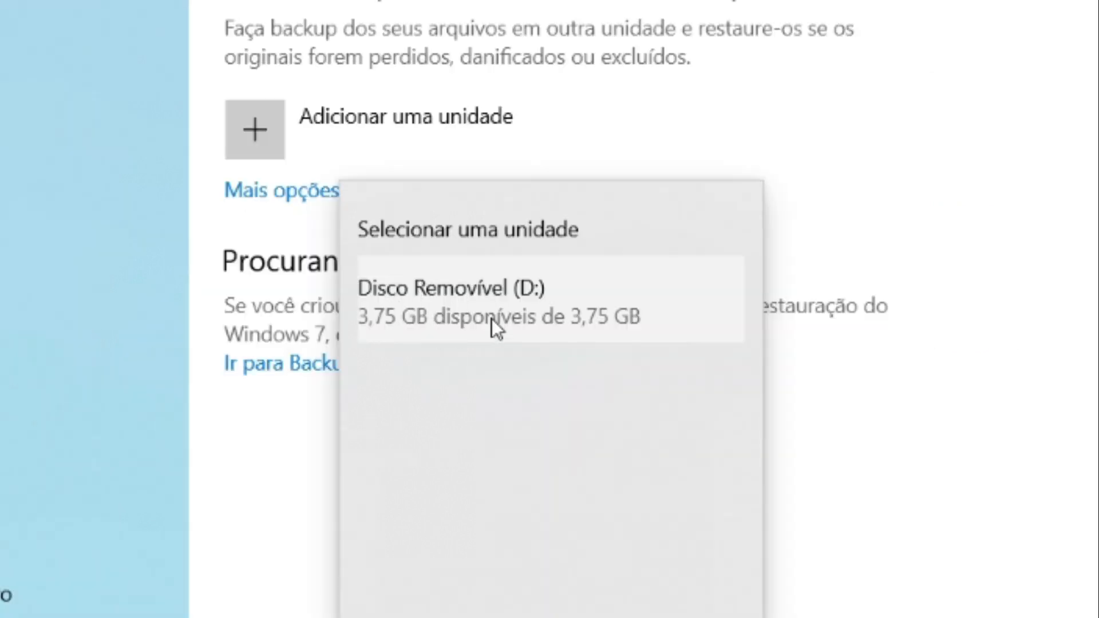
left_click(466, 295)
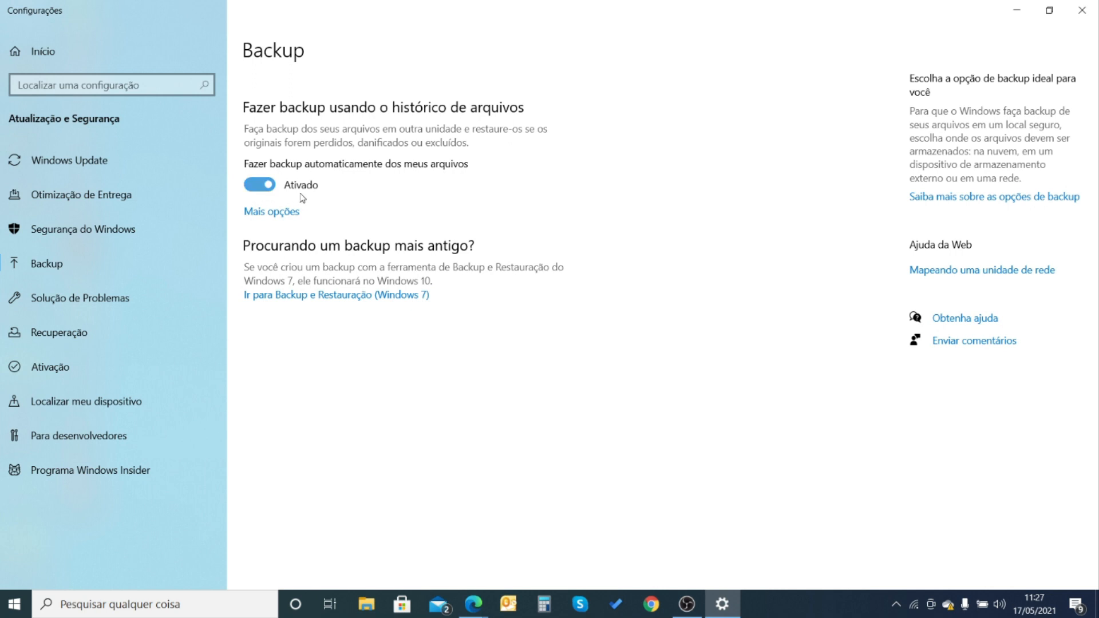
Step: In the additional backup options, set the backup frequency to A cada hora (padrão) and keep backups for 1 mês
left_click(276, 213)
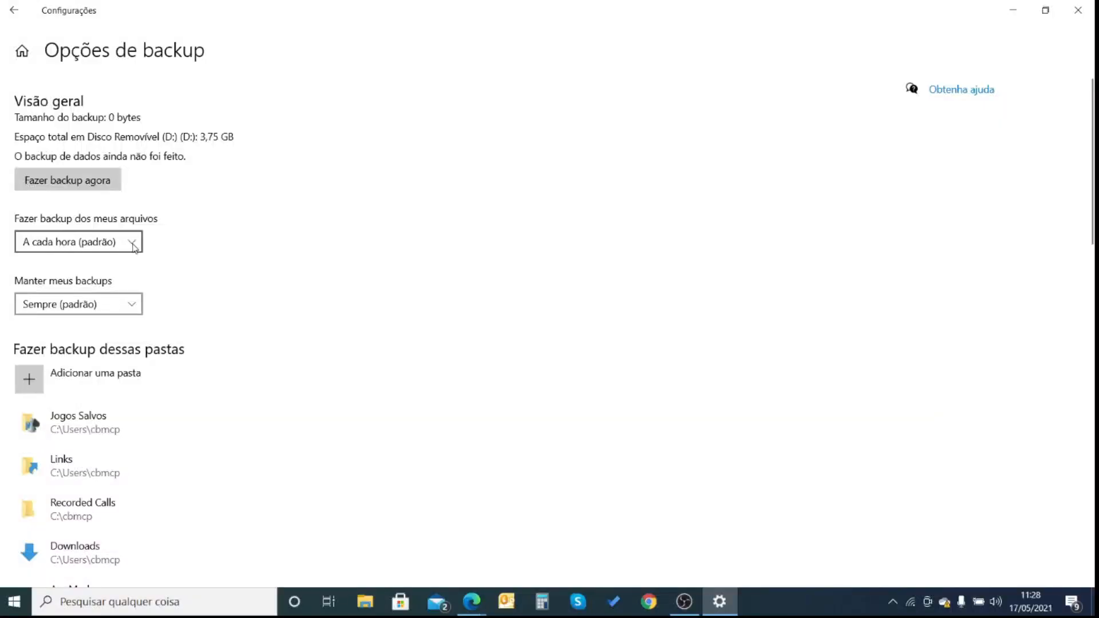
left_click(133, 245)
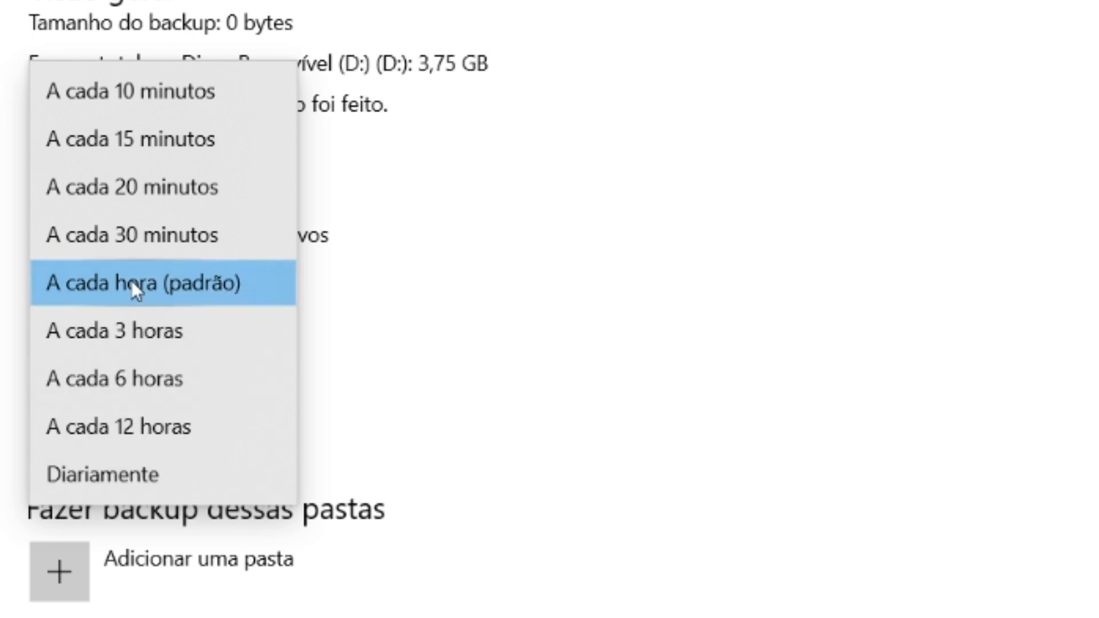
left_click(153, 287)
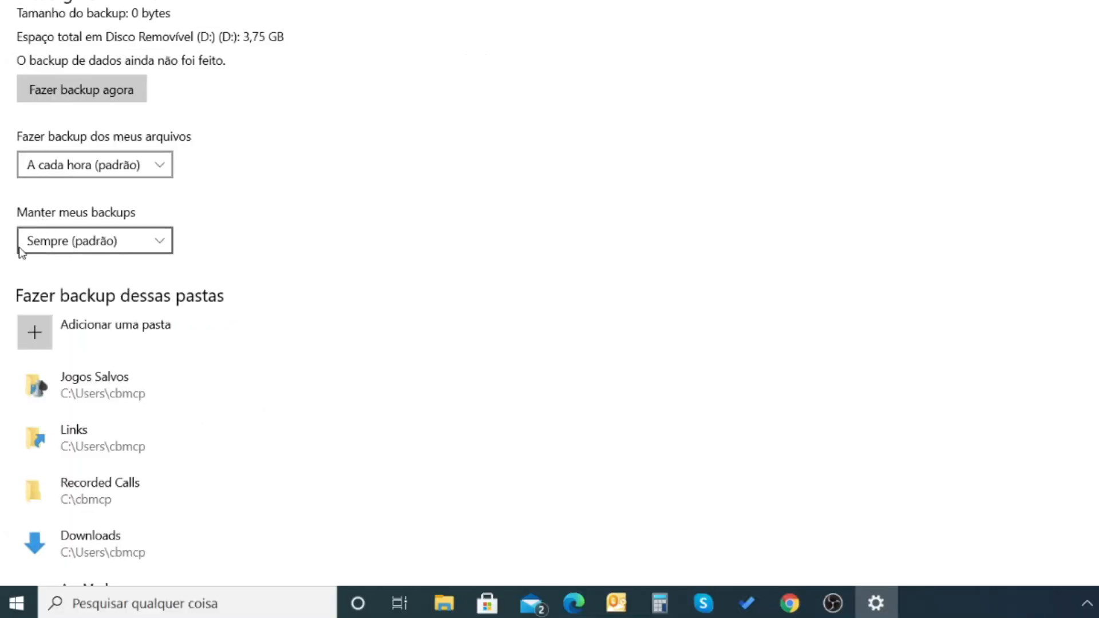
left_click(55, 243)
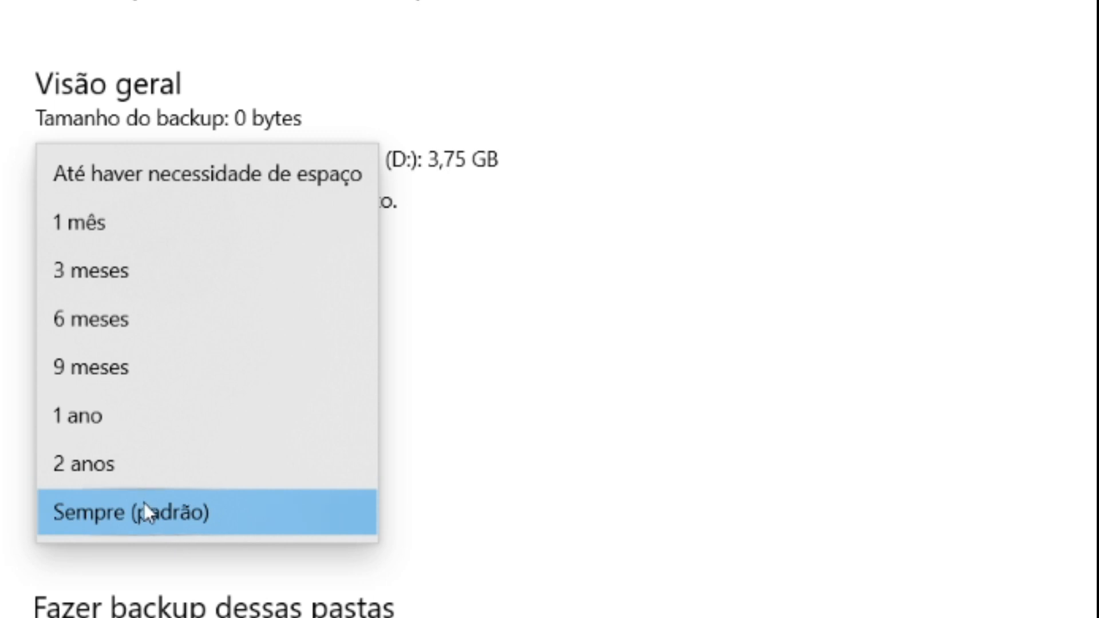
left_click(85, 226)
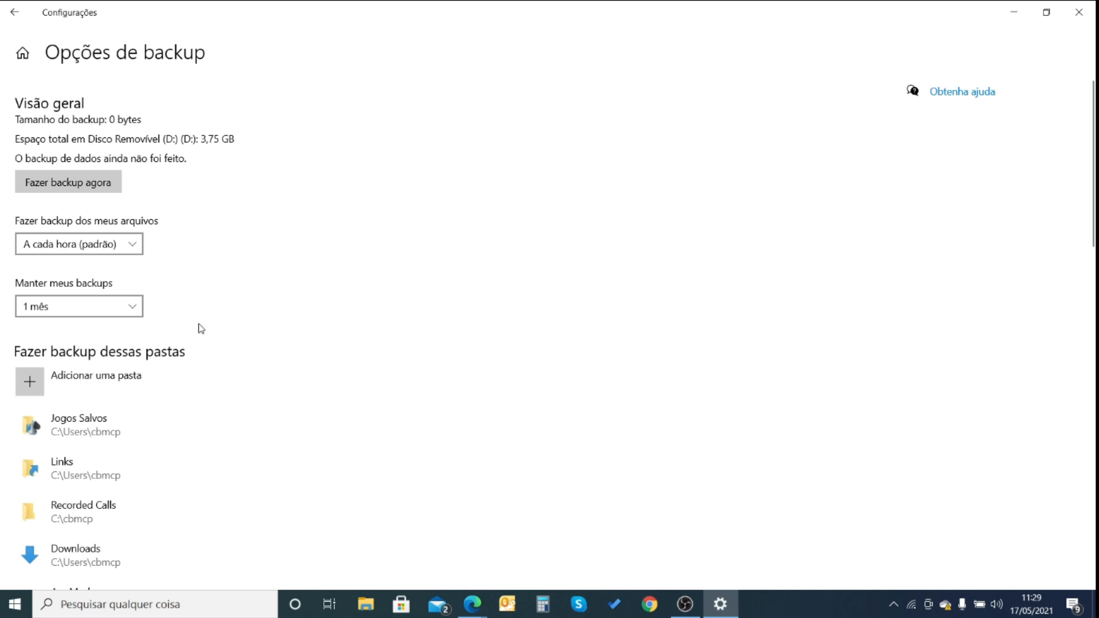
Step: Remove the Jogos Salvos, Recorded Calls and Links folders from the list of folders to back up
scroll(203, 325, "down", 4)
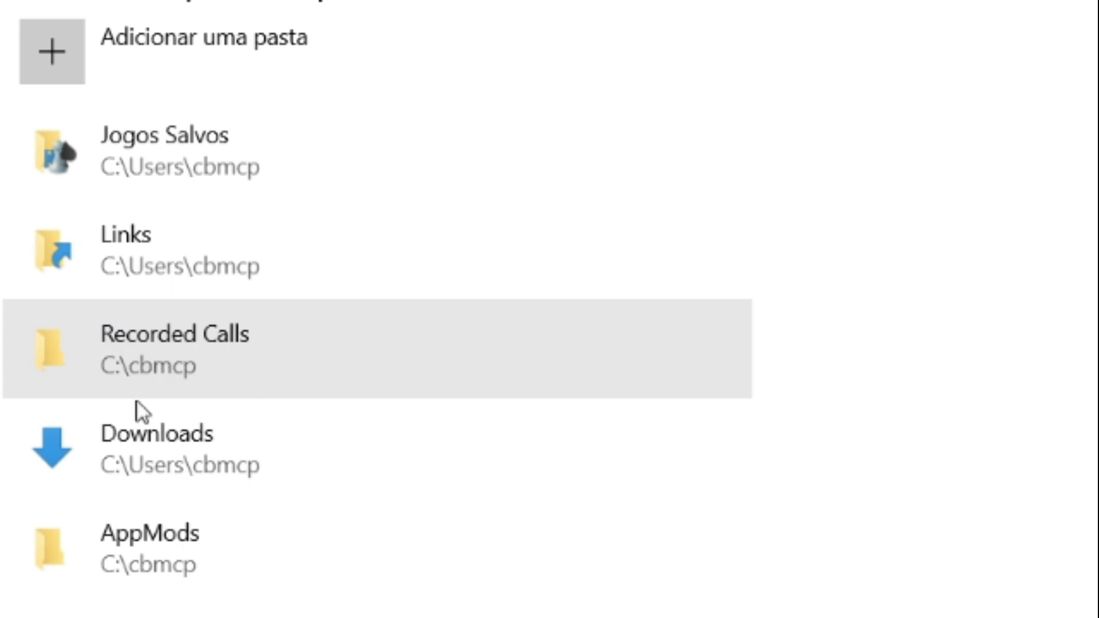
scroll(123, 446, "down", 8)
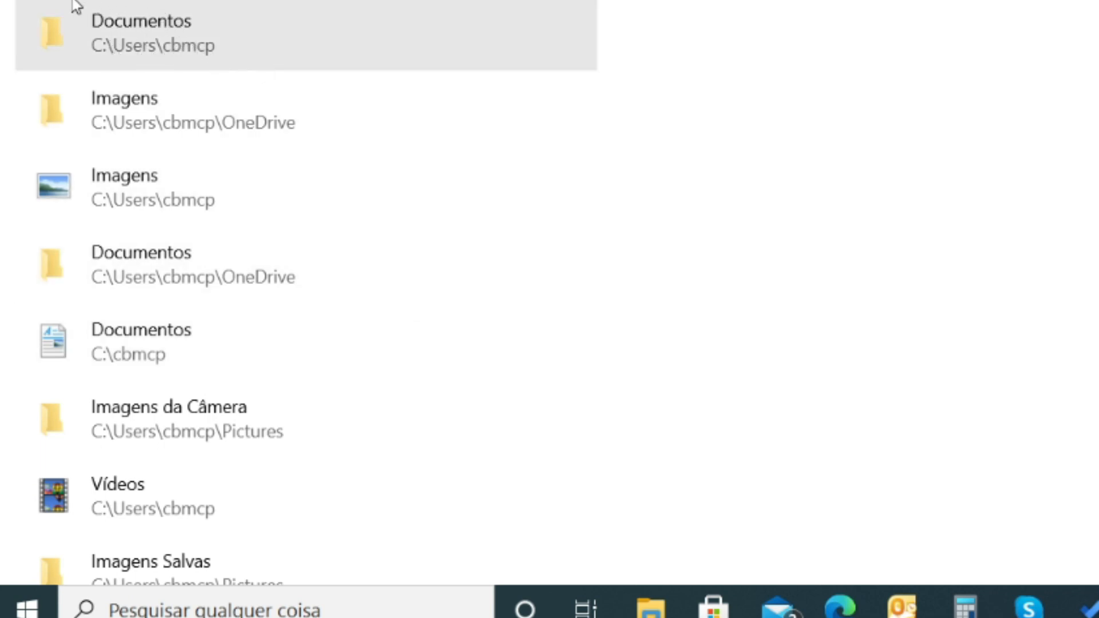
scroll(275, 241, "up", 10)
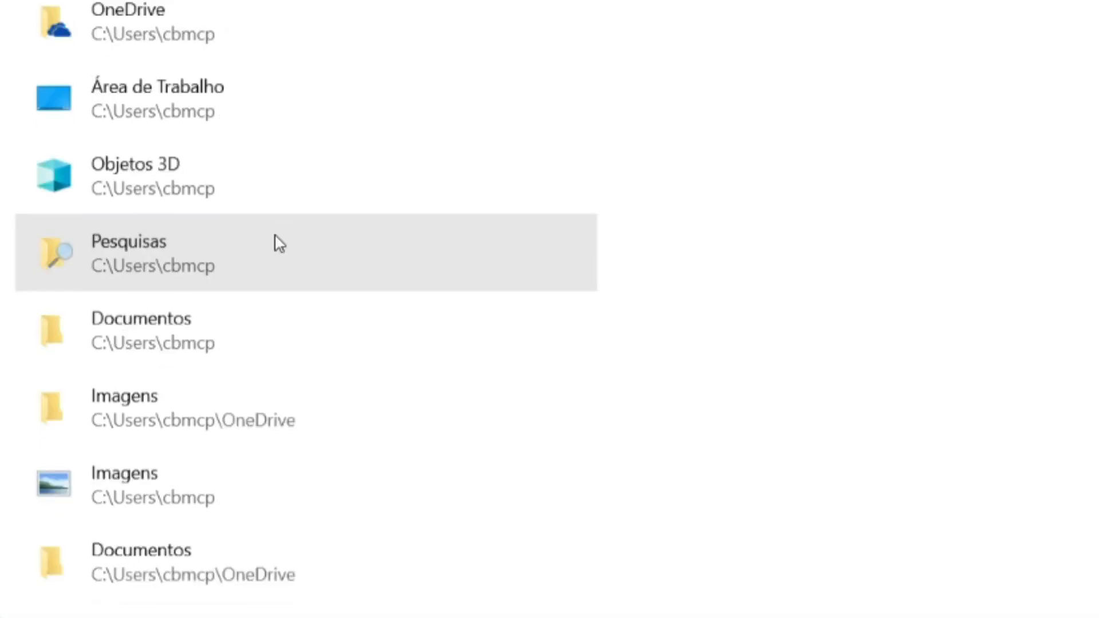
left_click(242, 257)
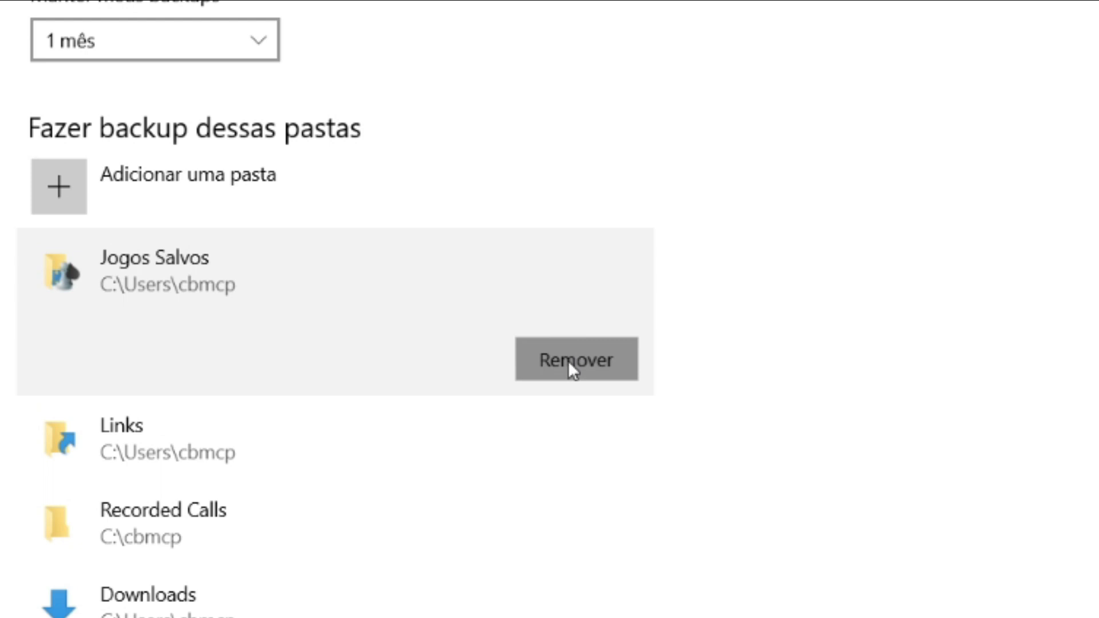
left_click(567, 360)
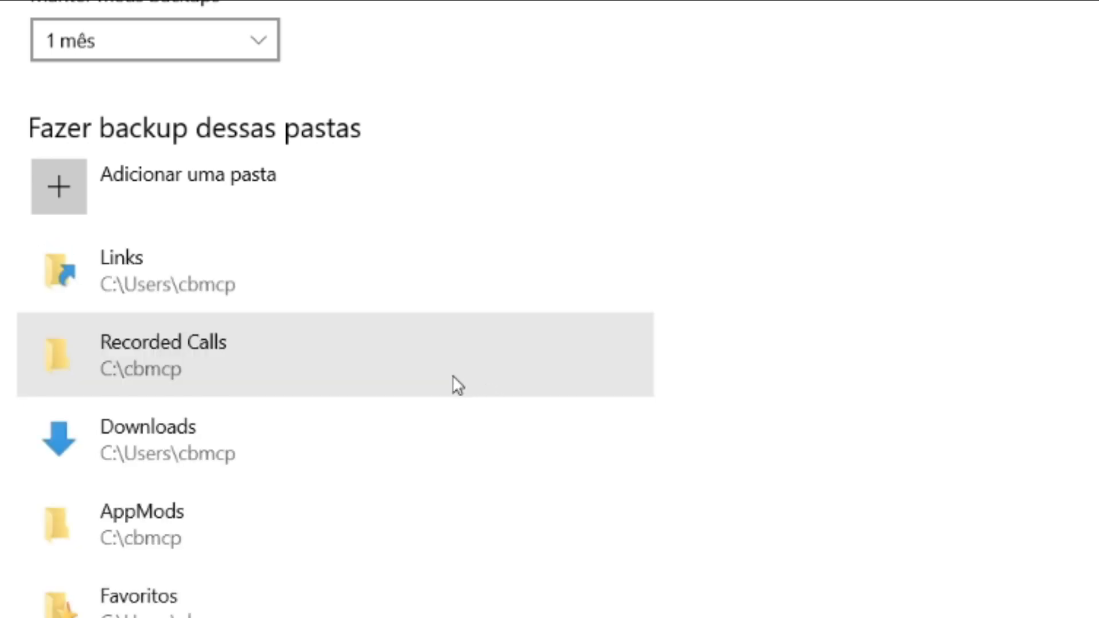
left_click(455, 369)
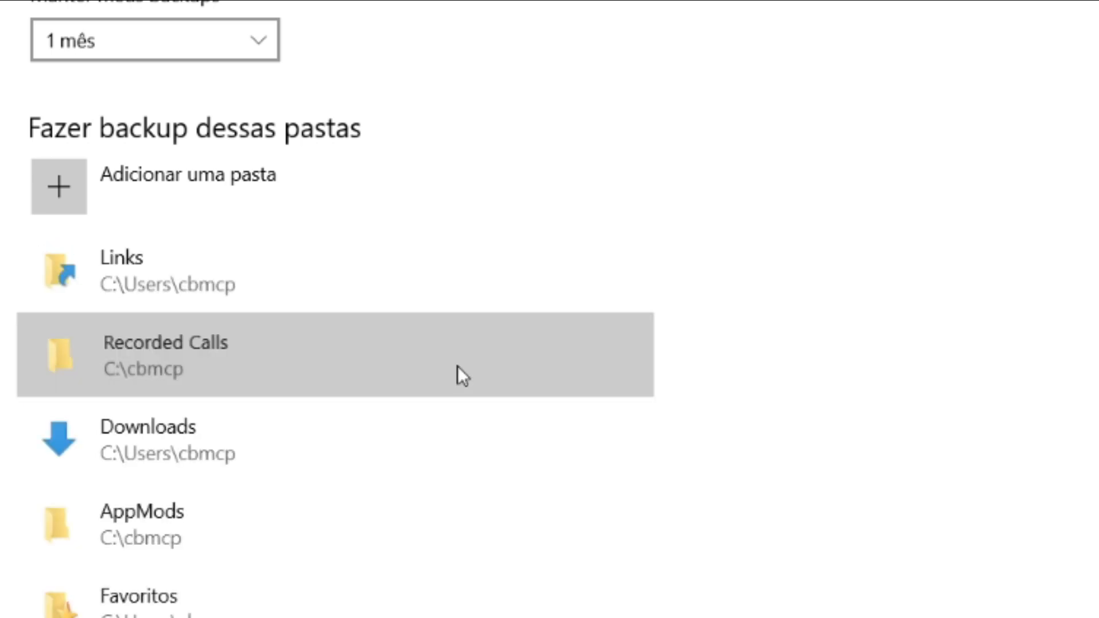
left_click(568, 435)
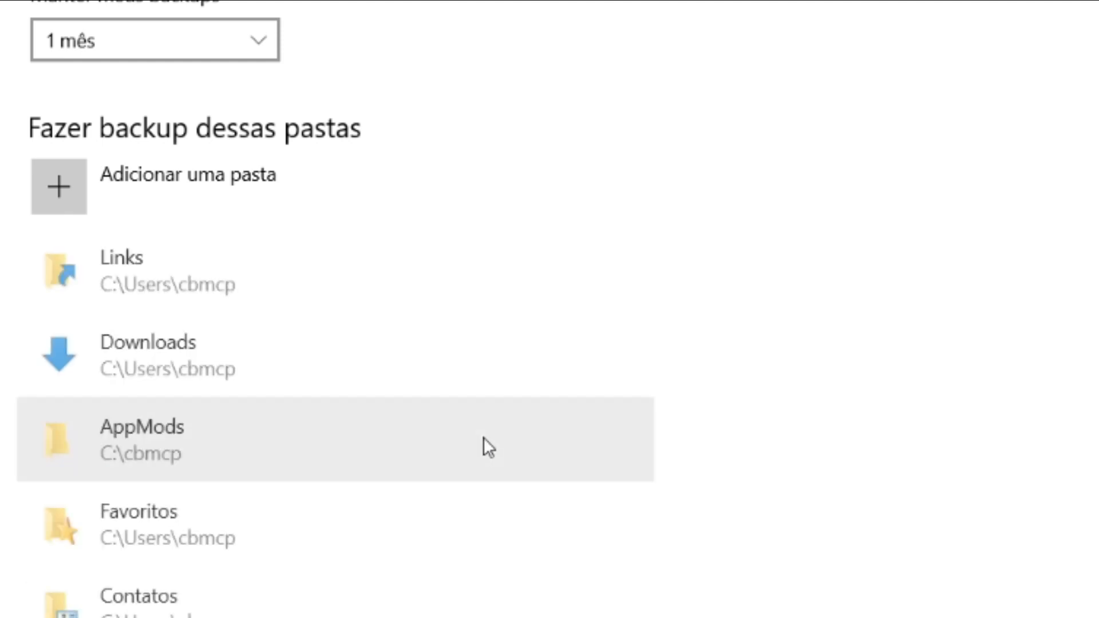
left_click(330, 294)
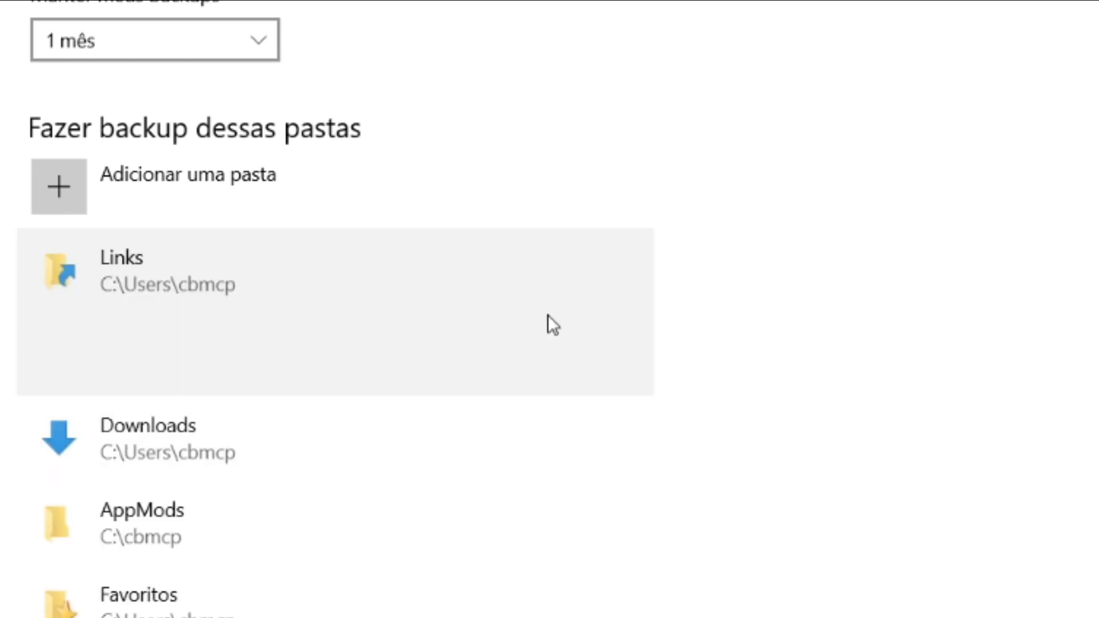
left_click(559, 355)
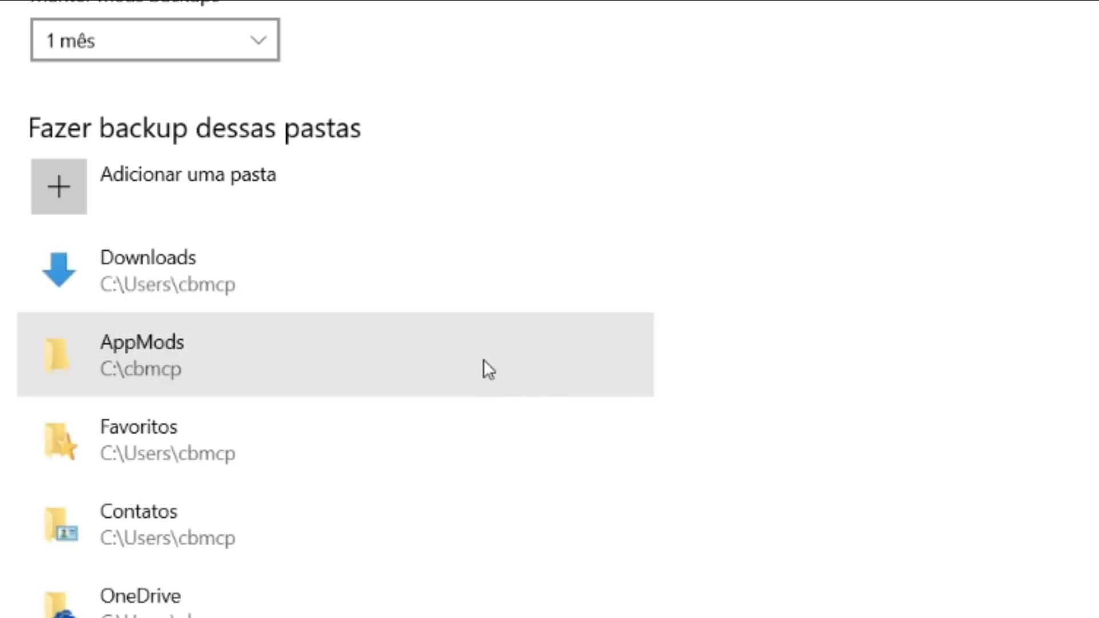
Step: Remove the Downloads, AppMods and Favoritos folders from the backup folder list
left_click(485, 291)
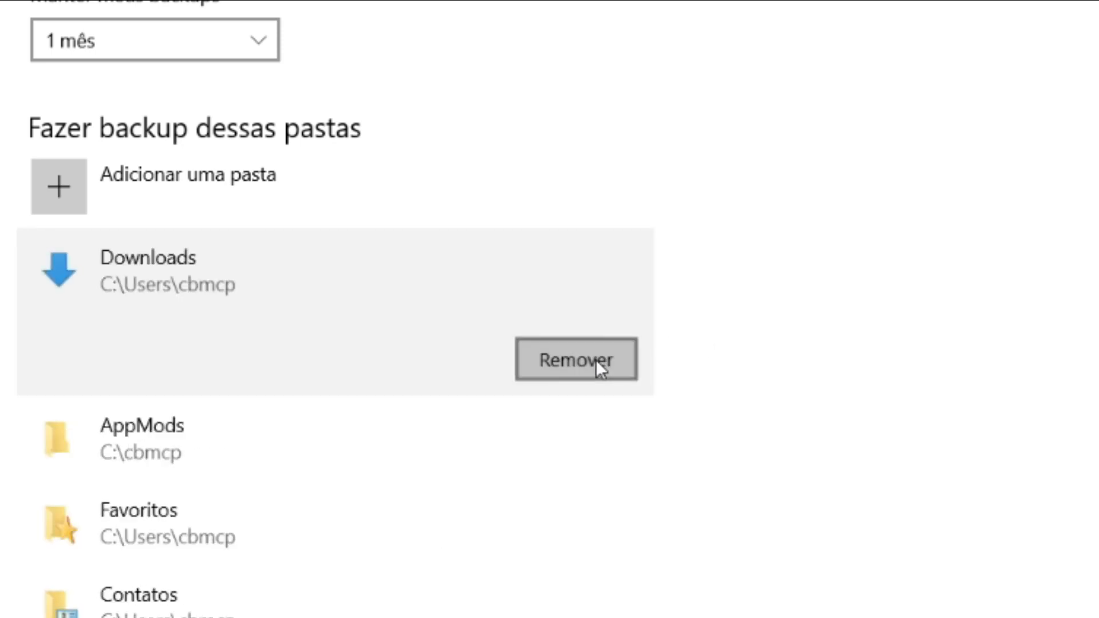
left_click(596, 359)
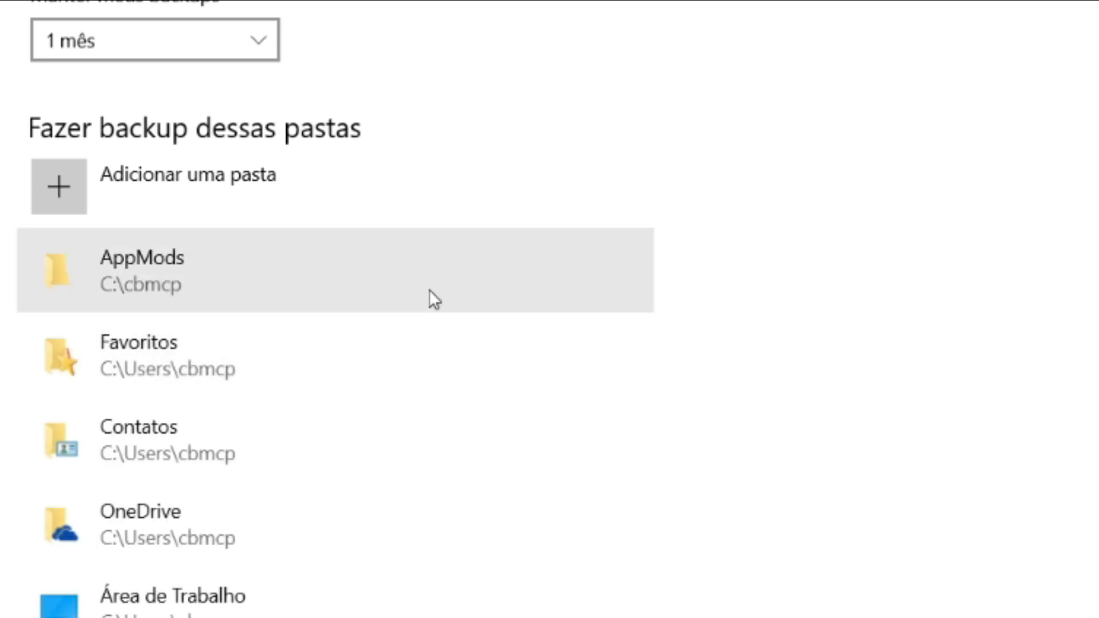
left_click(433, 287)
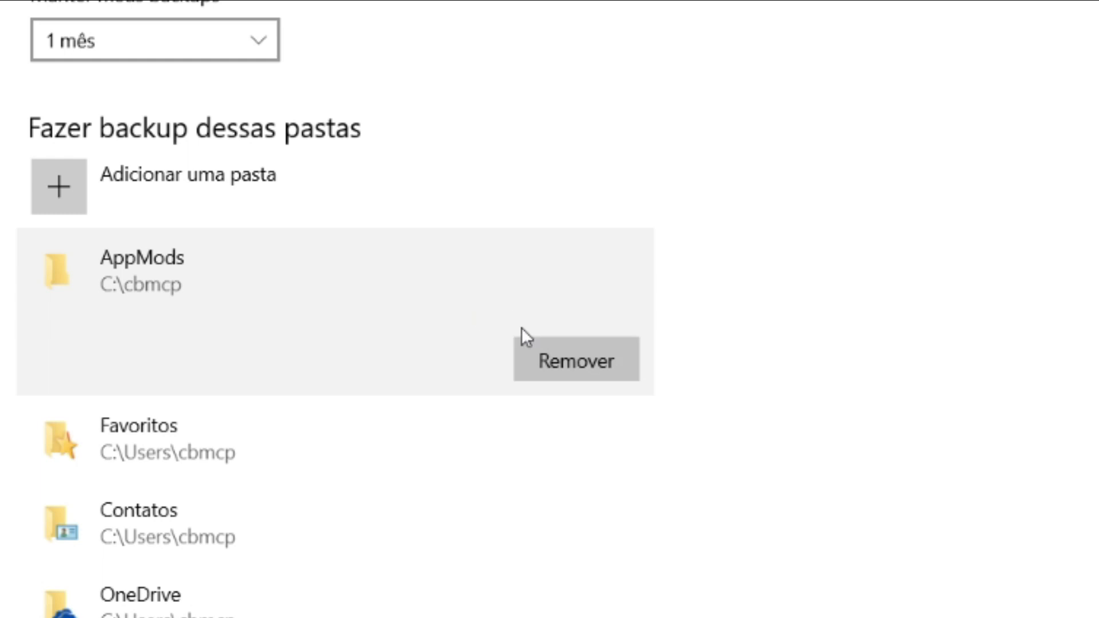
left_click(568, 366)
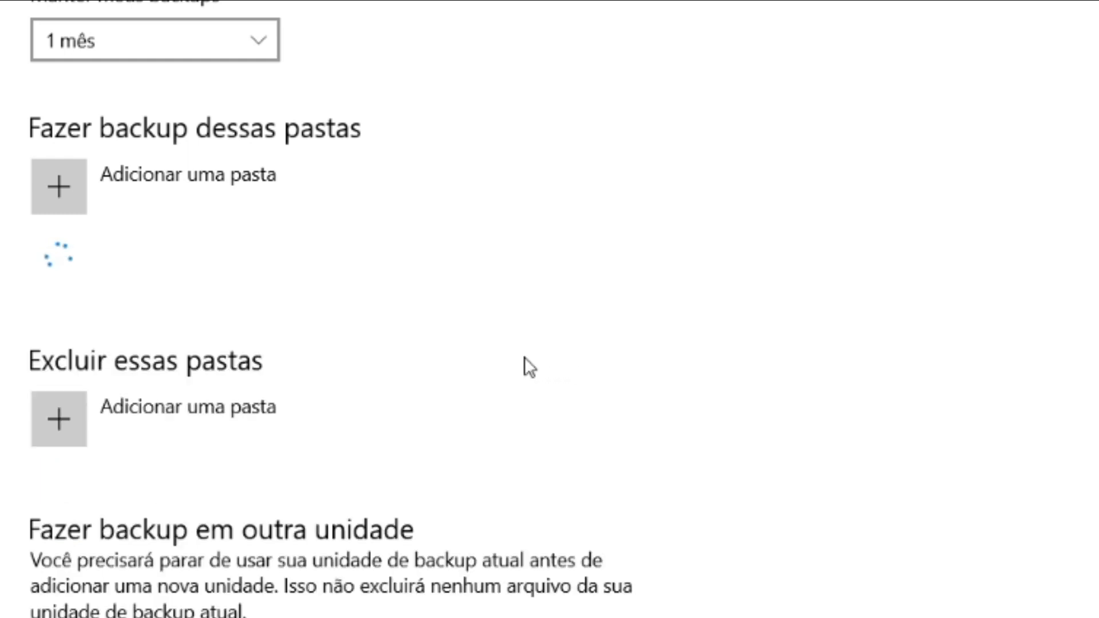
left_click(339, 303)
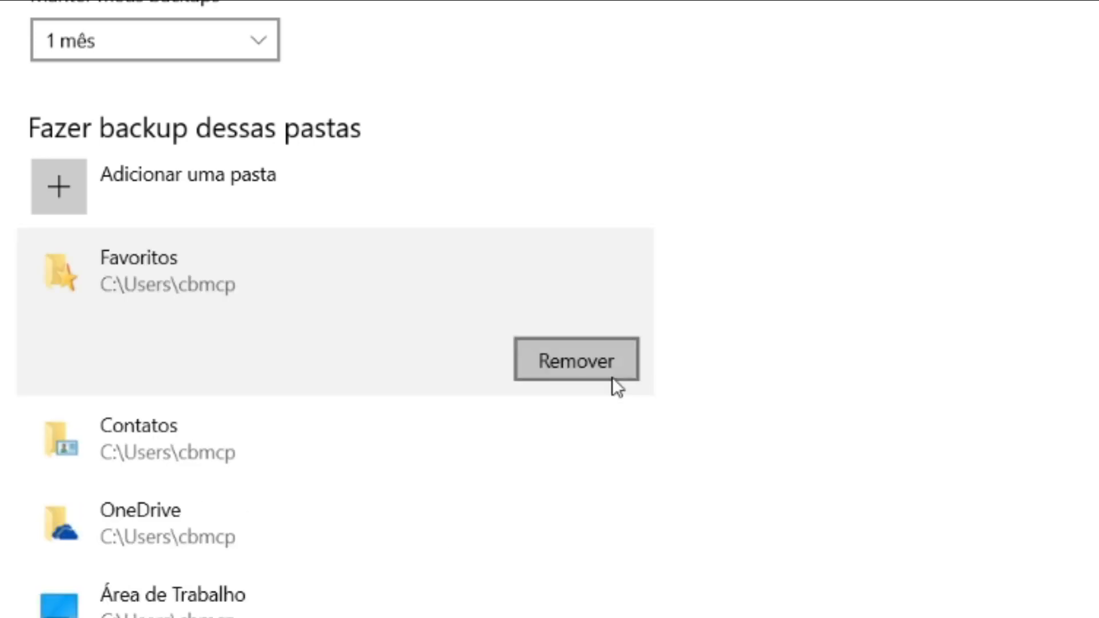
left_click(599, 369)
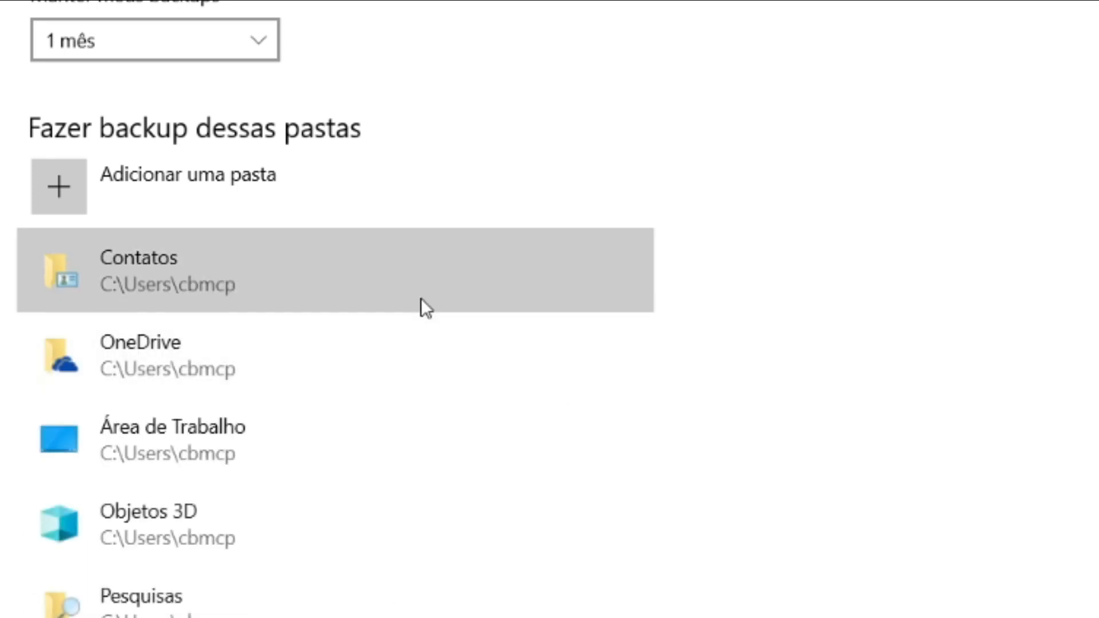
Step: Remove the Contatos, OneDrive and Área de Trabalho folders from the backup folder list
left_click(423, 305)
left_click(590, 348)
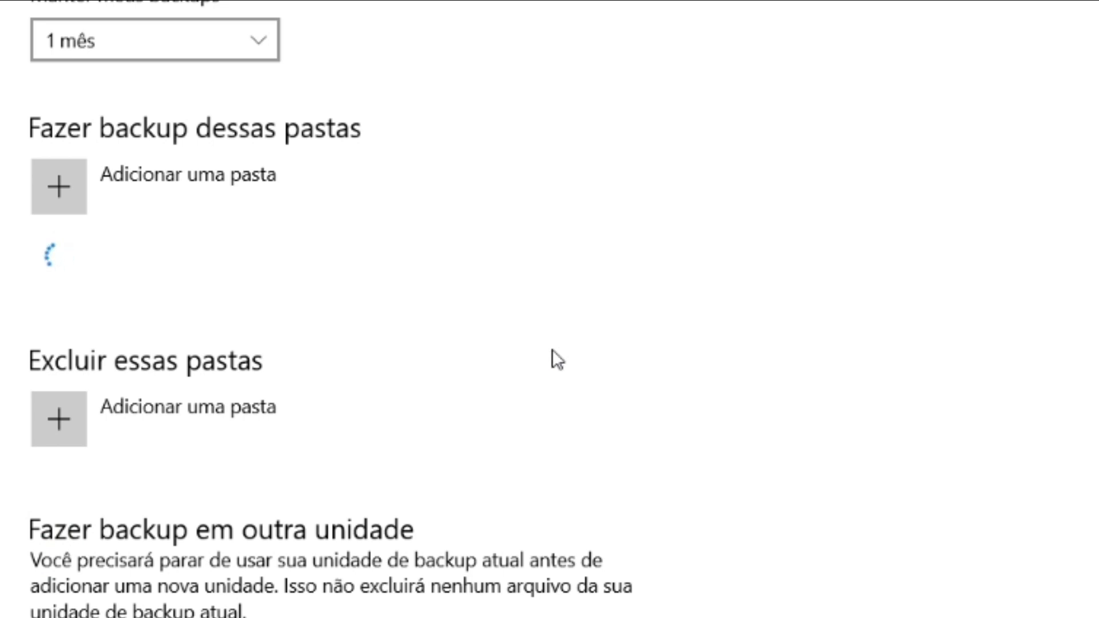
left_click(454, 300)
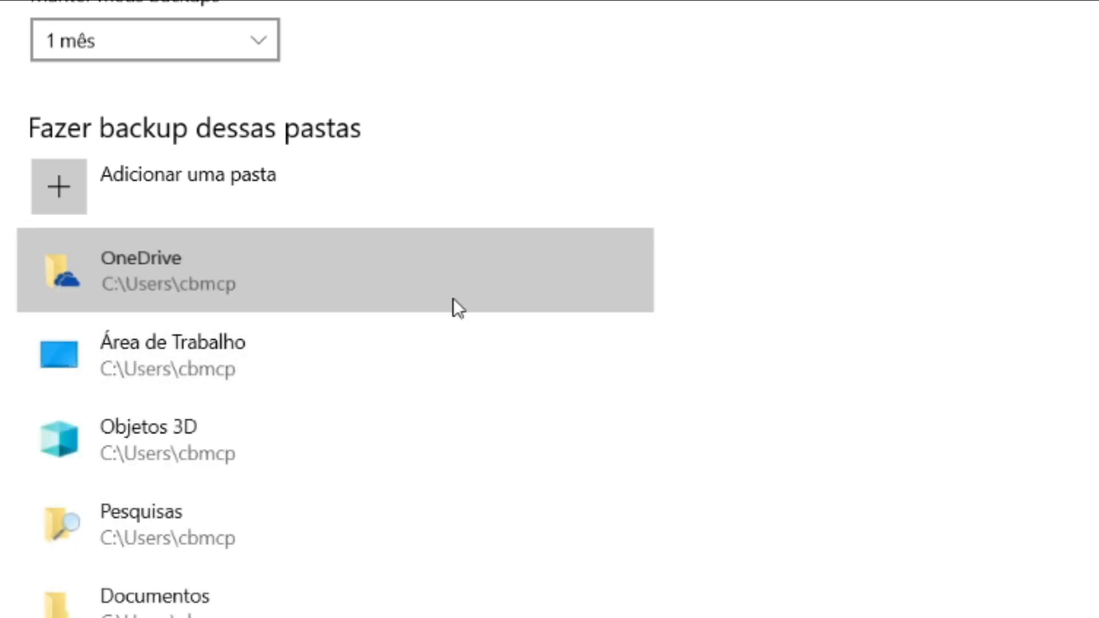
left_click(585, 356)
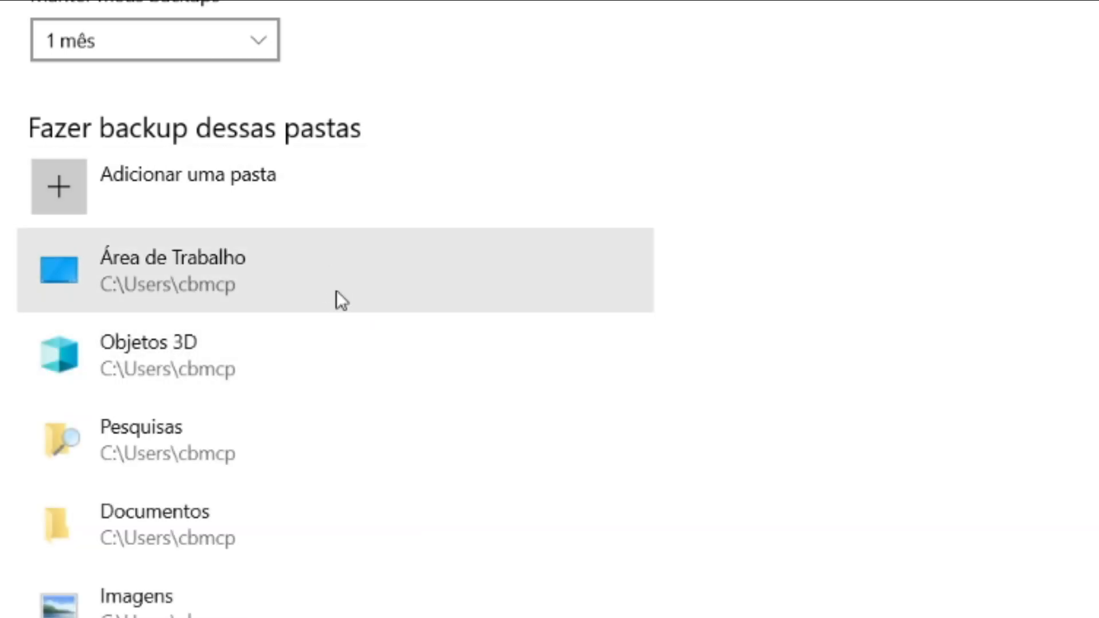
left_click(352, 294)
left_click(559, 372)
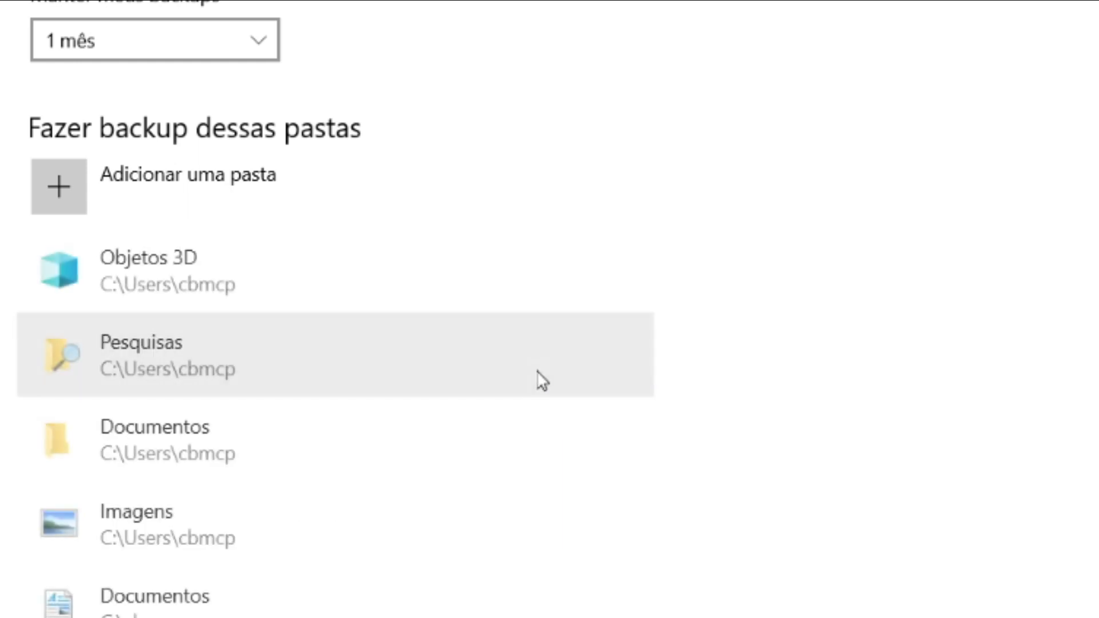
Step: Remove the Objetos 3D and Pesquisas folders from the backup folder list
left_click(431, 292)
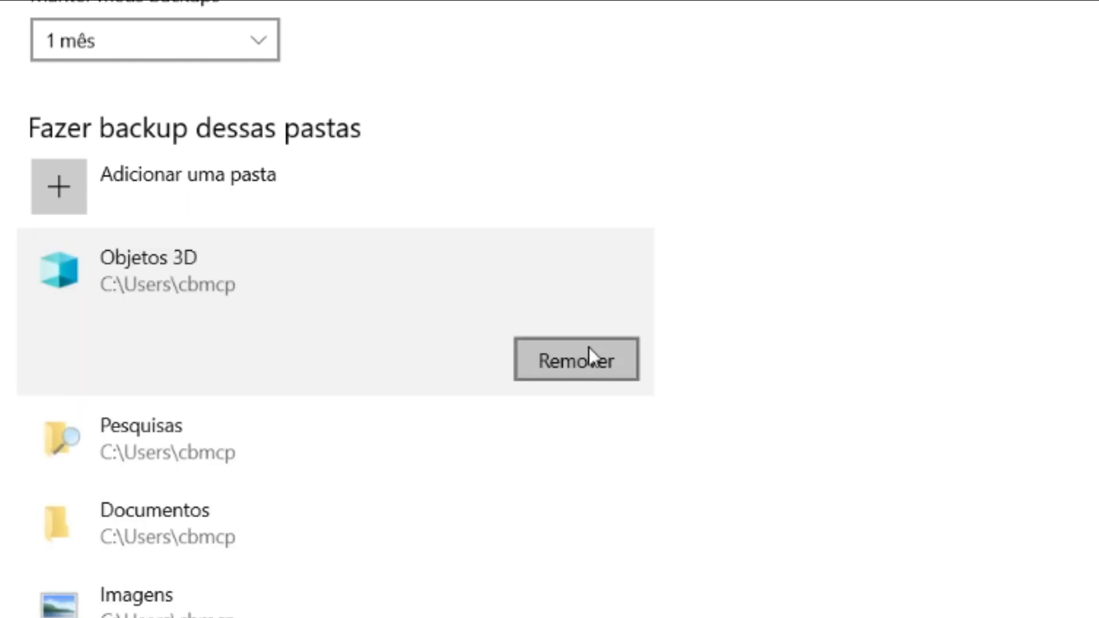
left_click(583, 358)
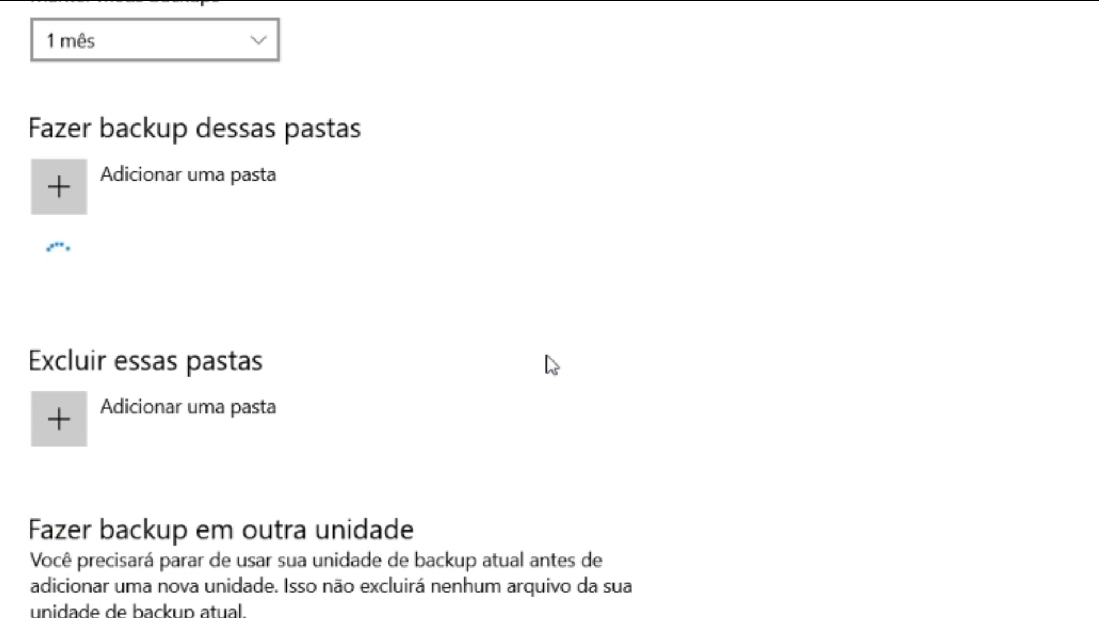
left_click(326, 281)
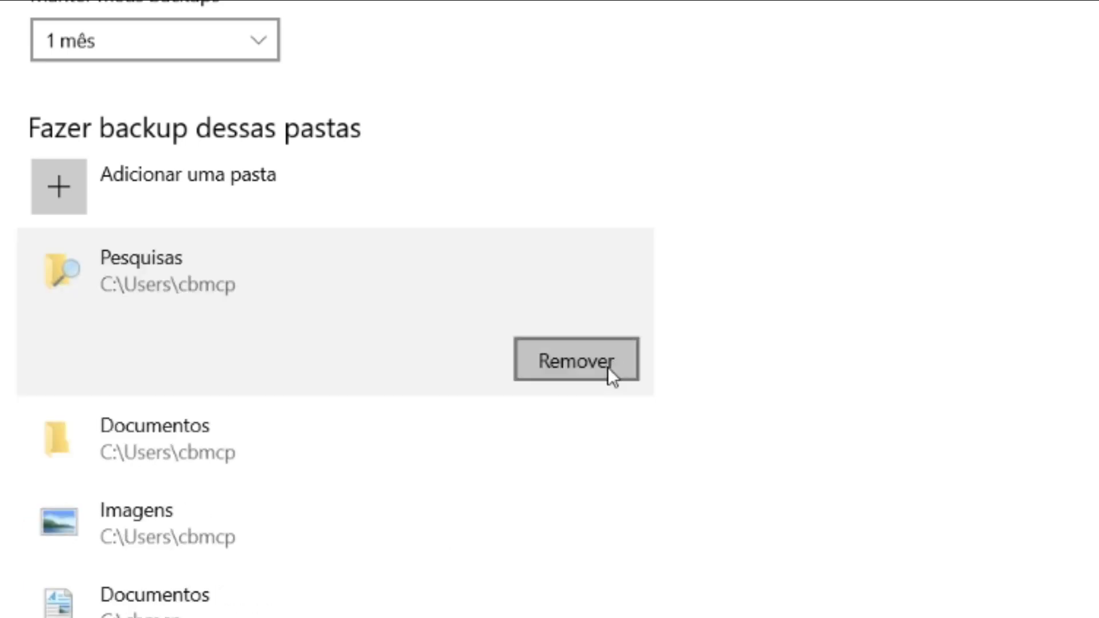
left_click(606, 366)
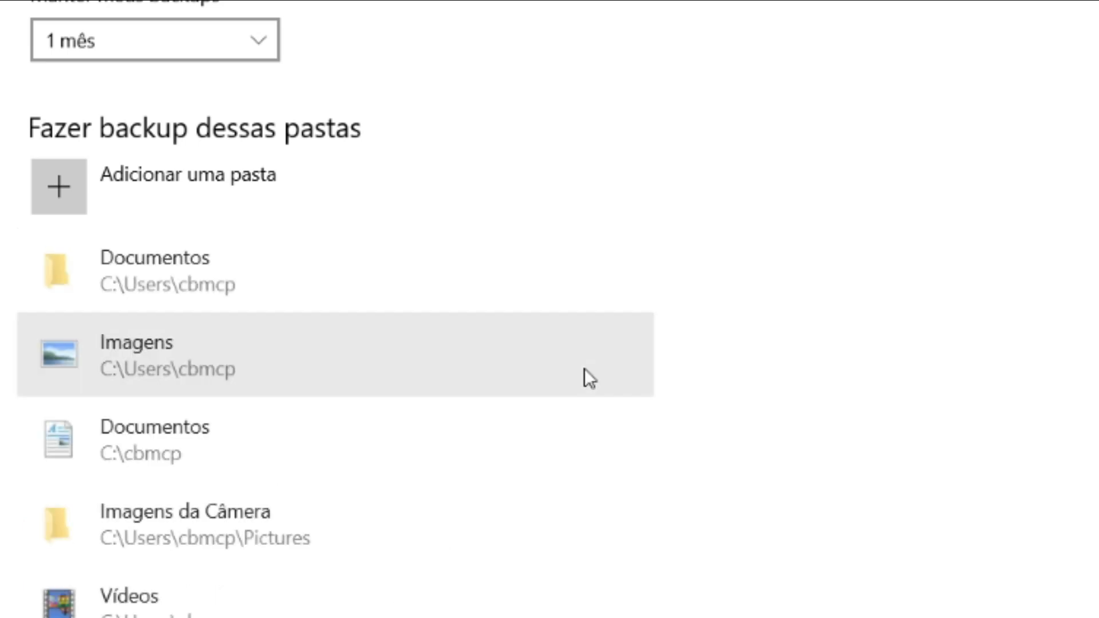
Step: Remove the Imagens, Imagens da Câmera and C:\cbmcp Documentos folders from the backup folder list
left_click(238, 371)
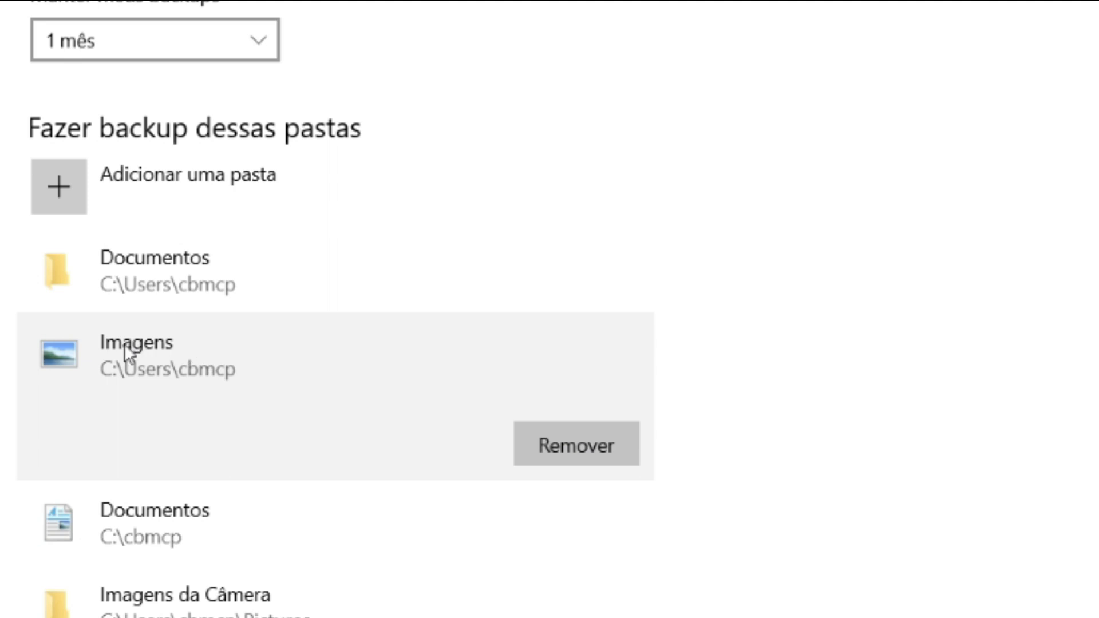
left_click(577, 448)
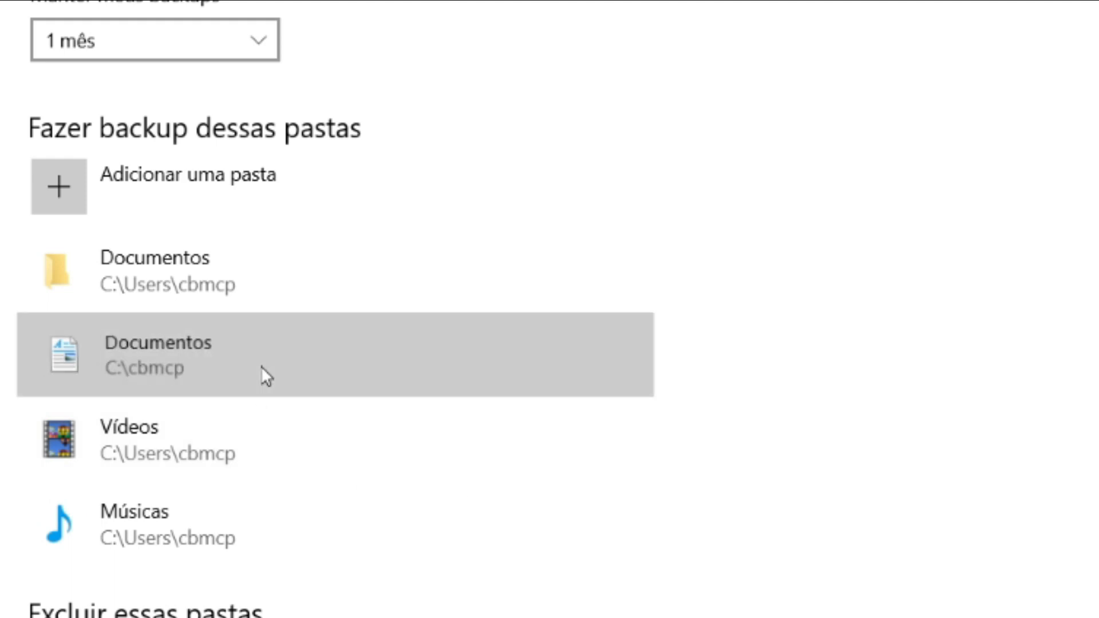
left_click(262, 372)
left_click(598, 459)
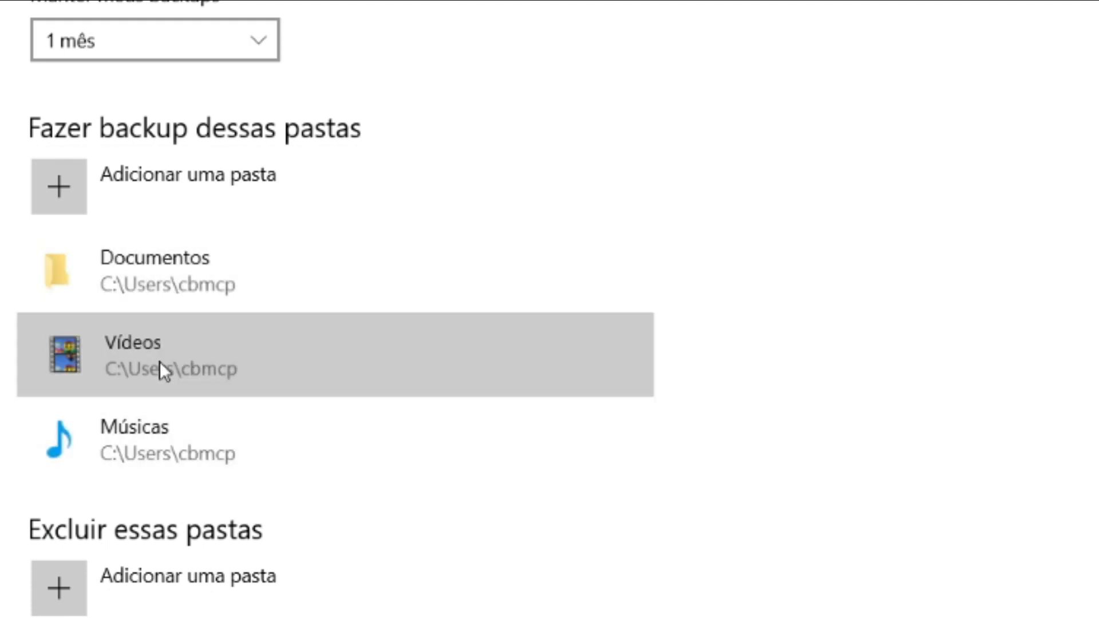
Step: Remove the Vídeos and Músicas folders from the backup folder list, keeping only the Documentos folder in C:\Users\cbmcp
left_click(160, 363)
left_click(562, 445)
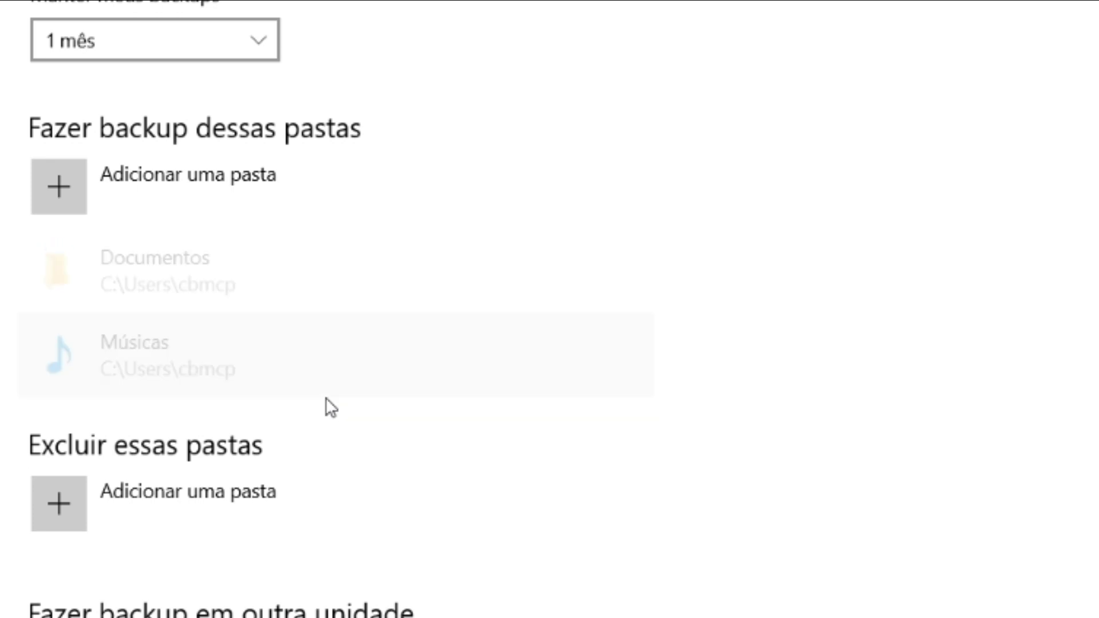
left_click(264, 385)
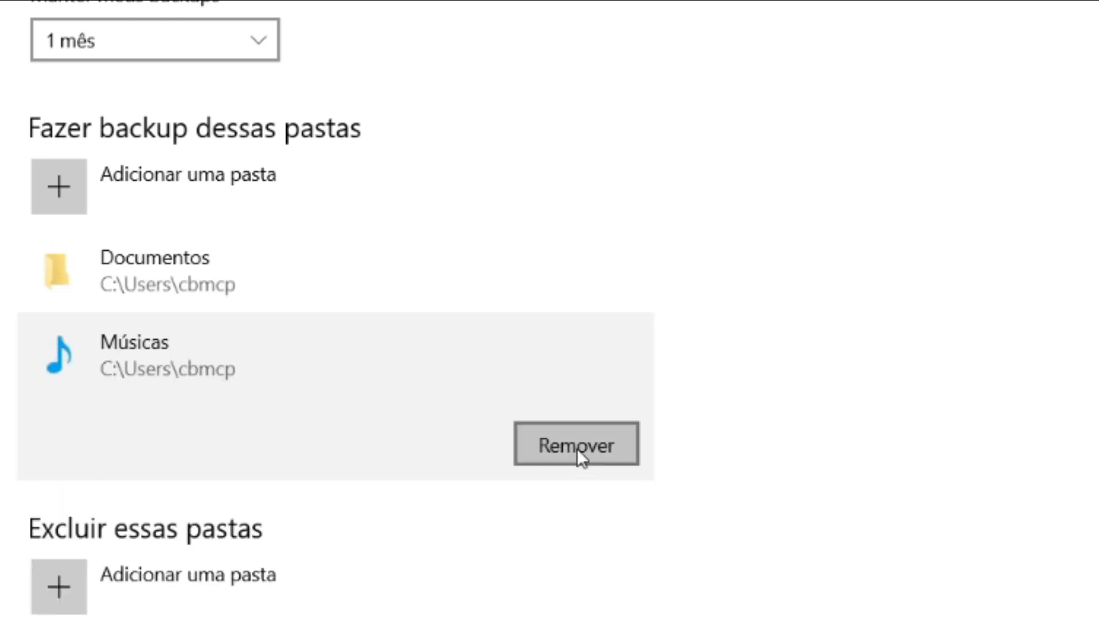
left_click(575, 448)
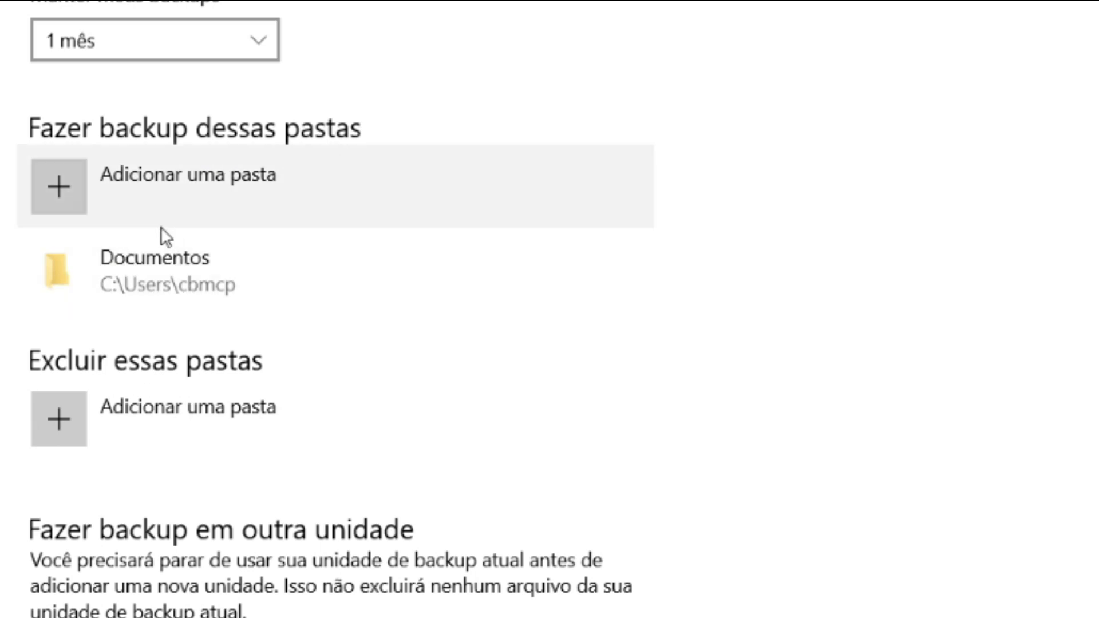
Step: Add the partners' backup folder (Backup Socios) inside C:\cbmcp to the list of folders to back up
left_click(61, 189)
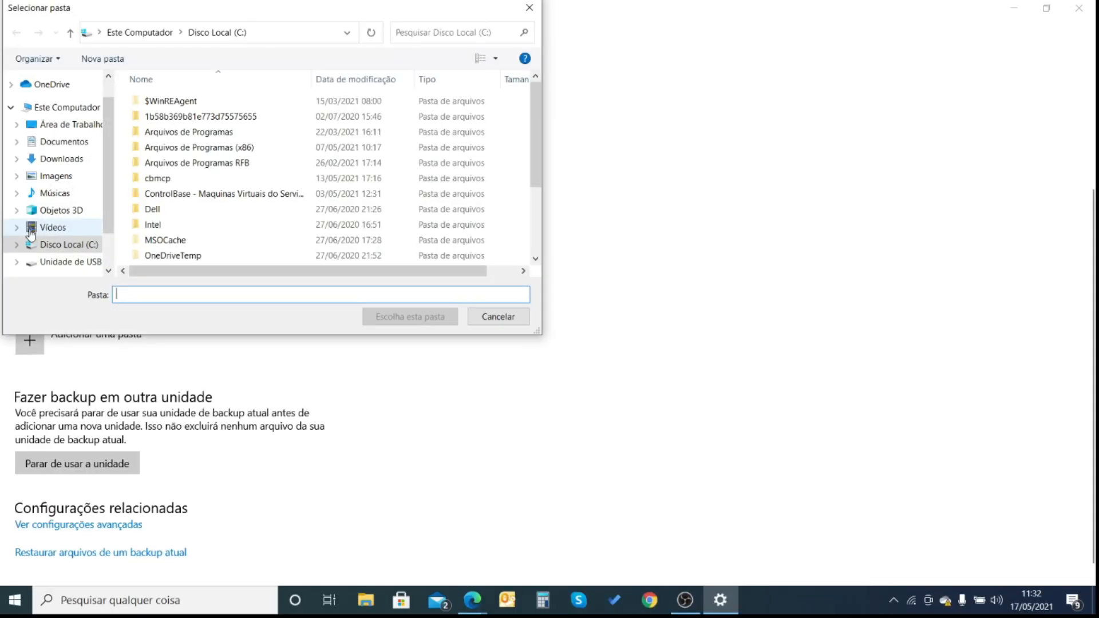
left_click(153, 179)
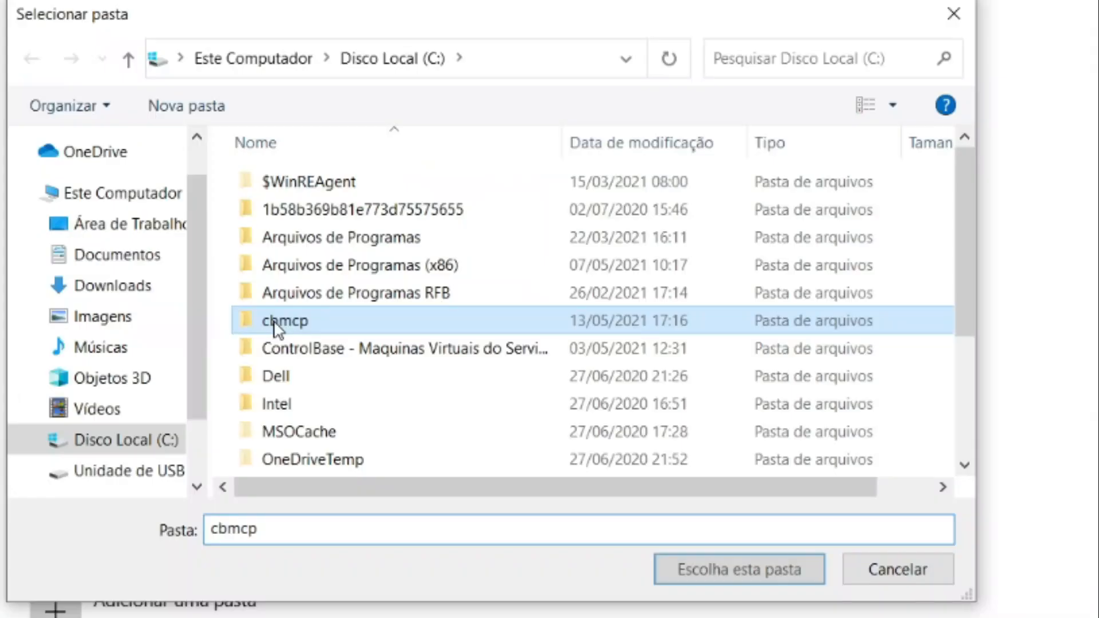
double_click(277, 324)
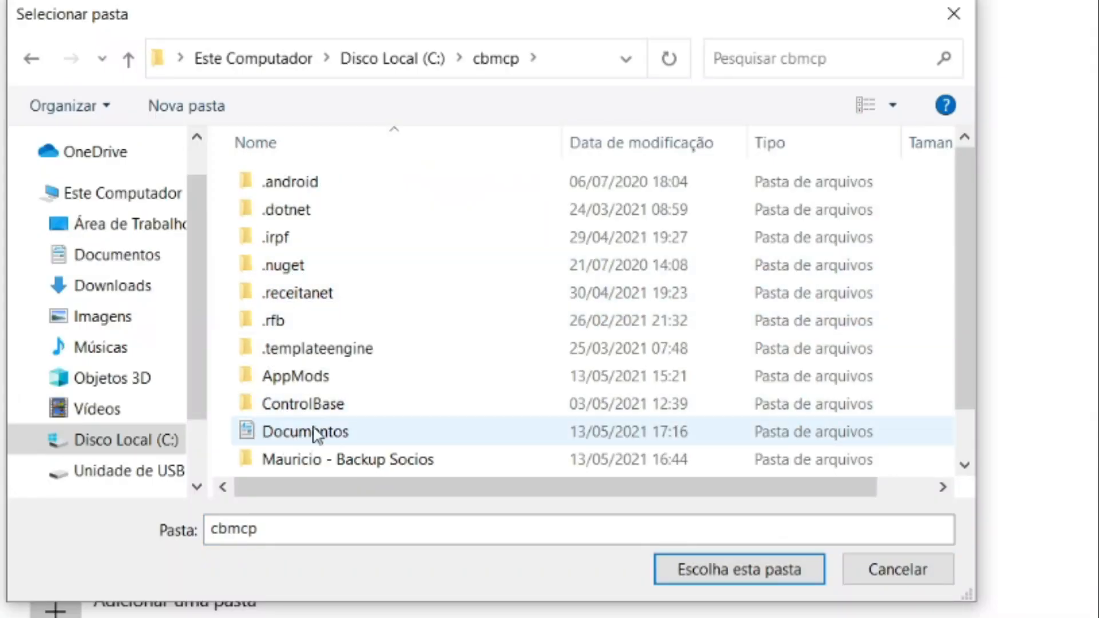
scroll(264, 470, "down", 1)
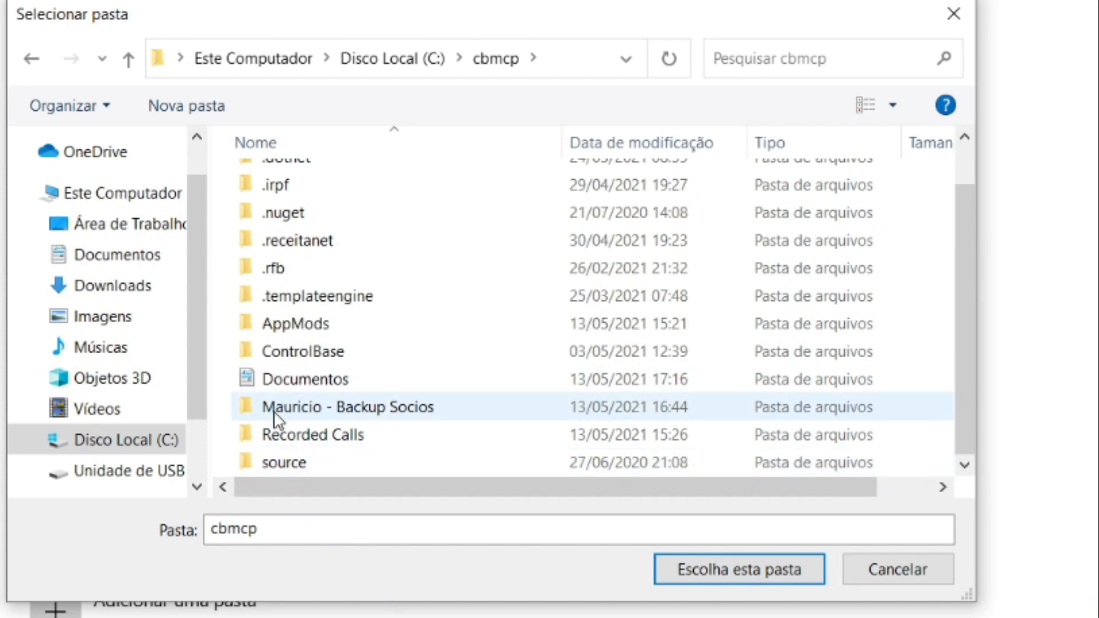
double_click(293, 407)
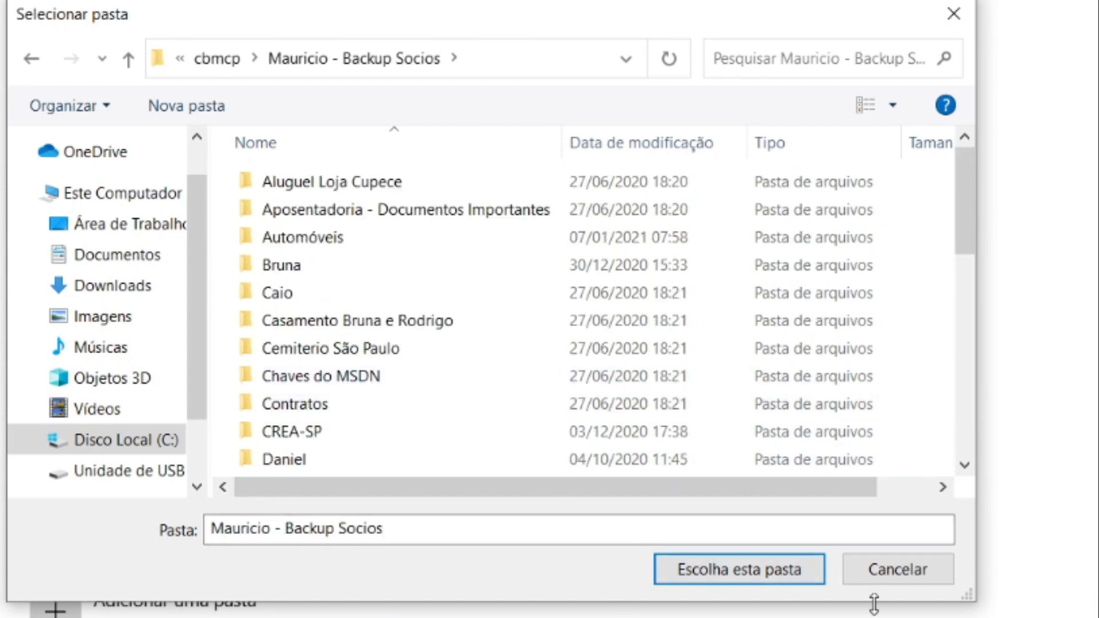
left_click(716, 578)
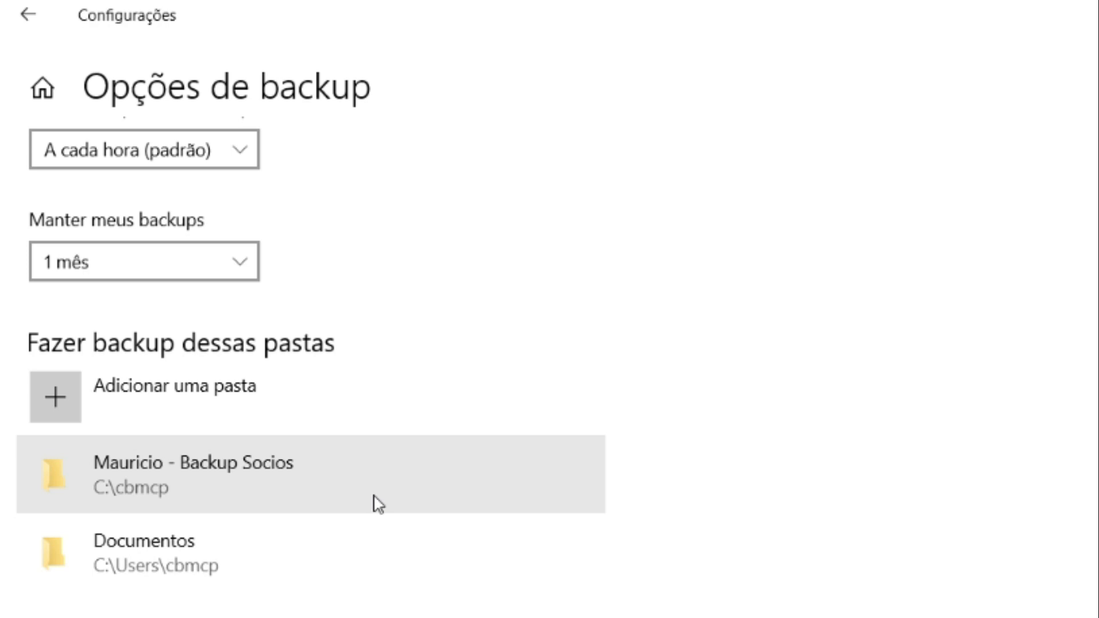
Step: Remove the newly added Backup Socios folder from the backup folder list
left_click(373, 503)
left_click(548, 554)
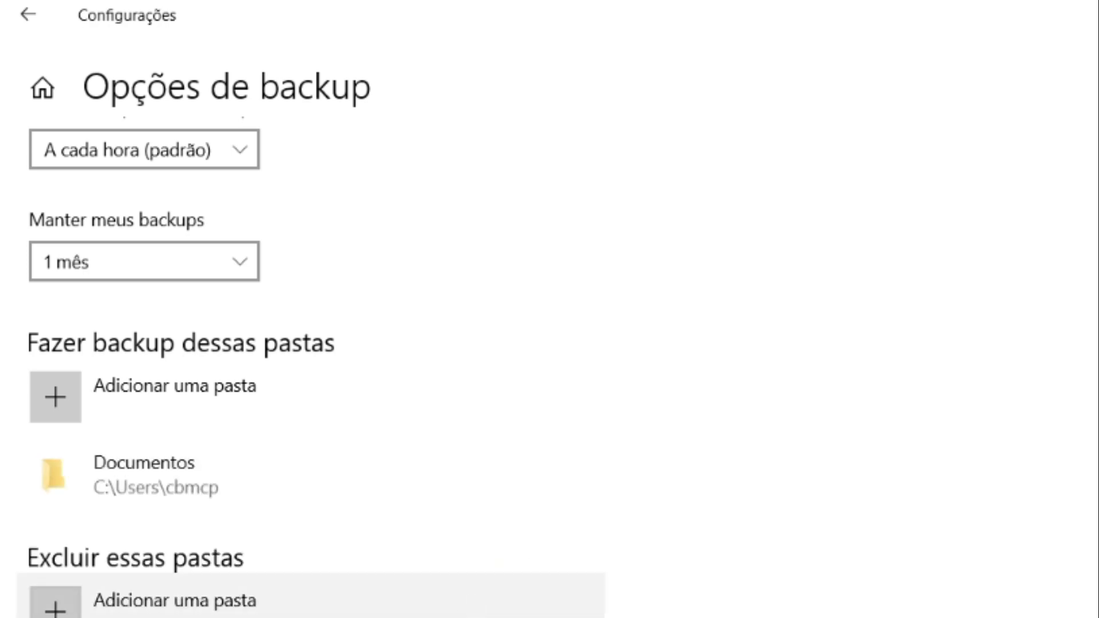
scroll(548, 584, "down", 1)
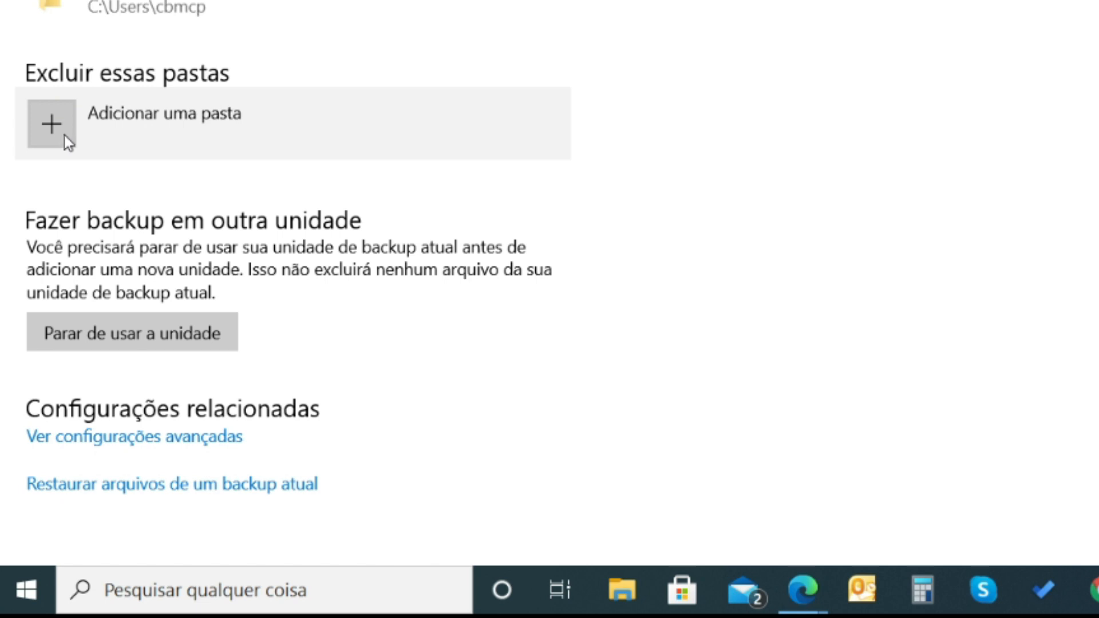
left_click(64, 135)
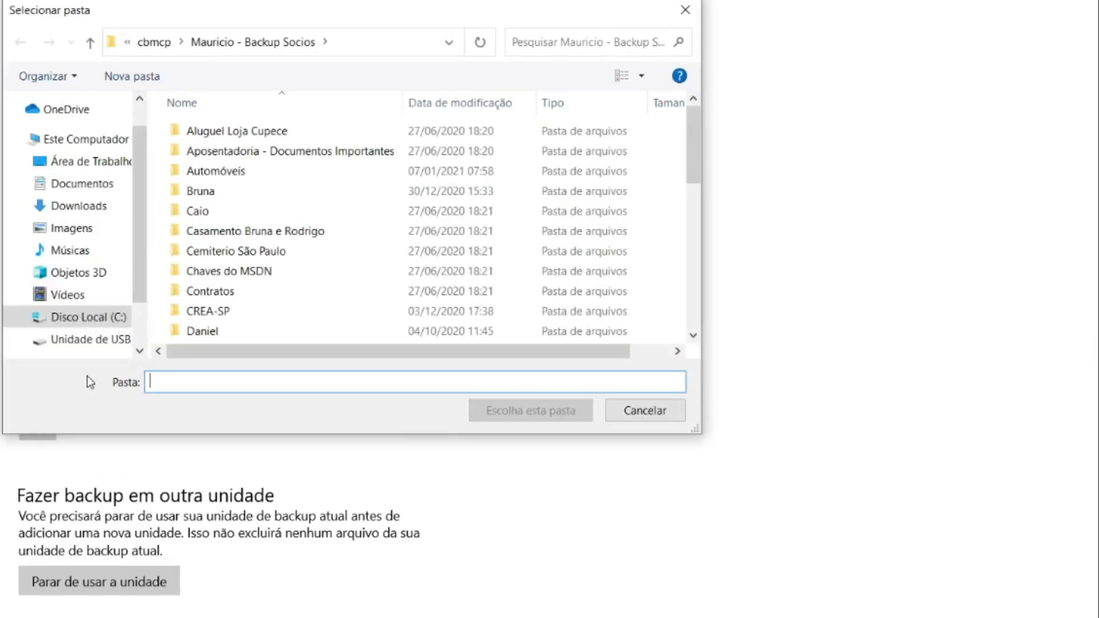
scroll(222, 322, "down", 1)
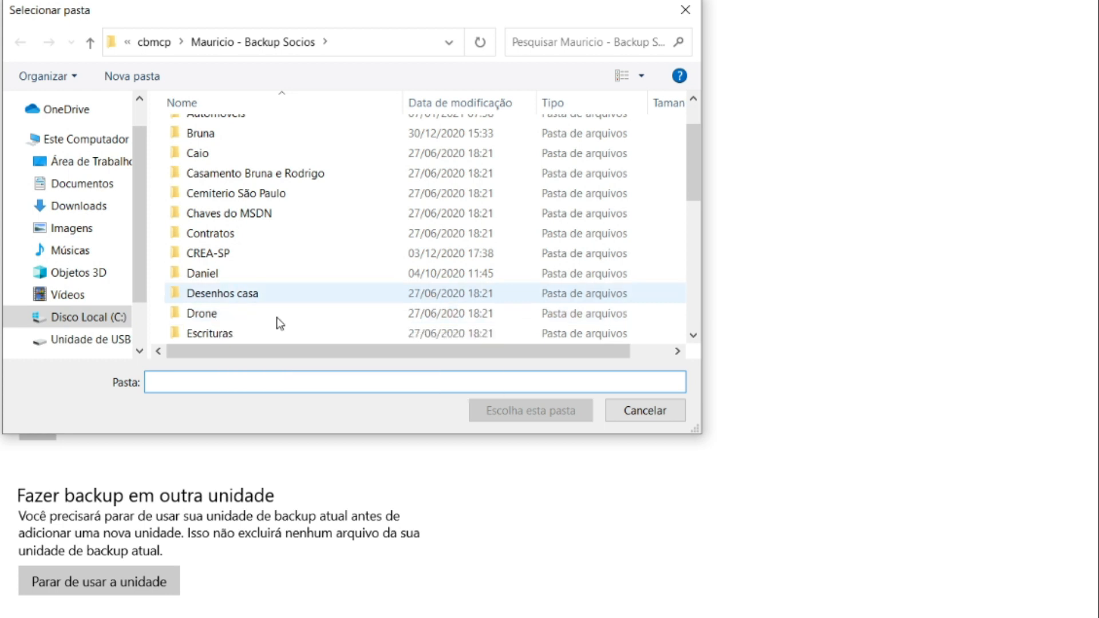
scroll(268, 323, "down", 1)
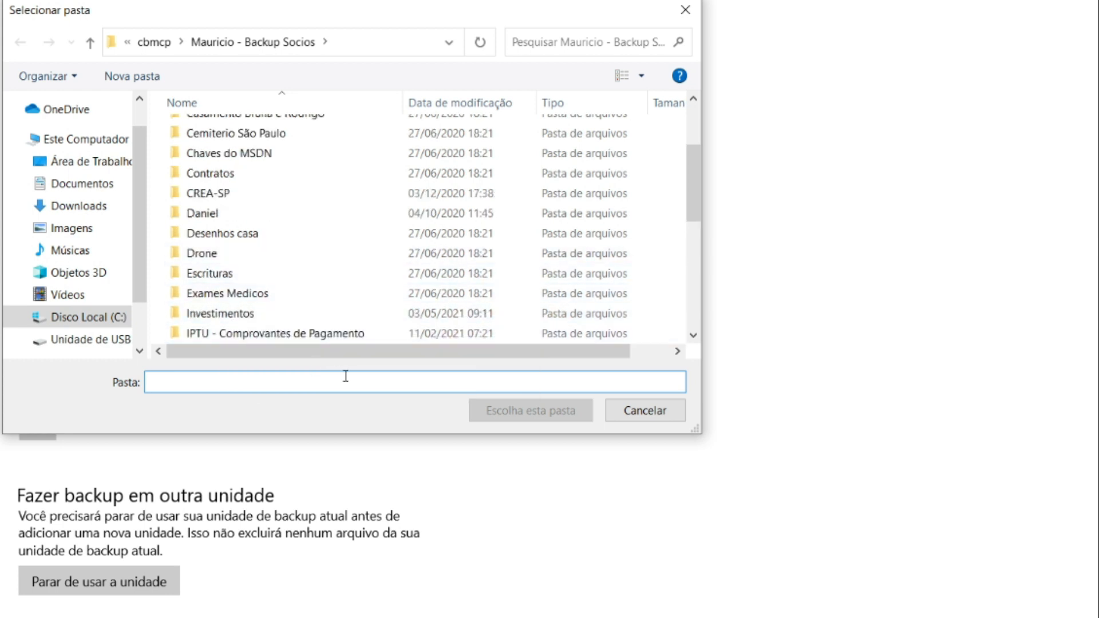
left_click(663, 412)
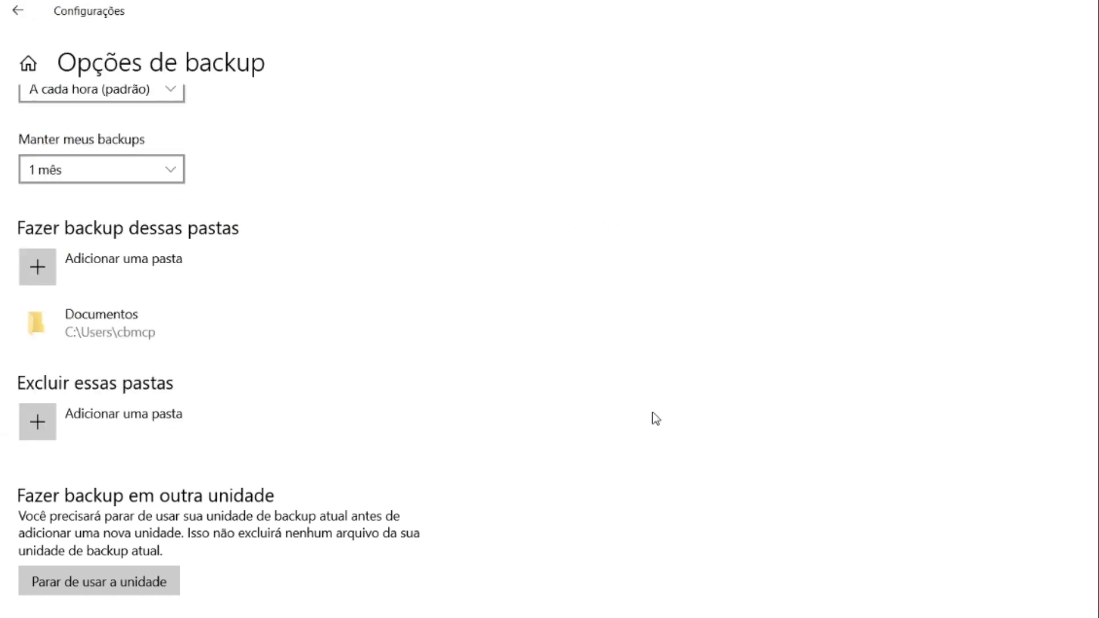
Step: Run an immediate backup of the selected folder to the removable drive
scroll(649, 414, "up", 4)
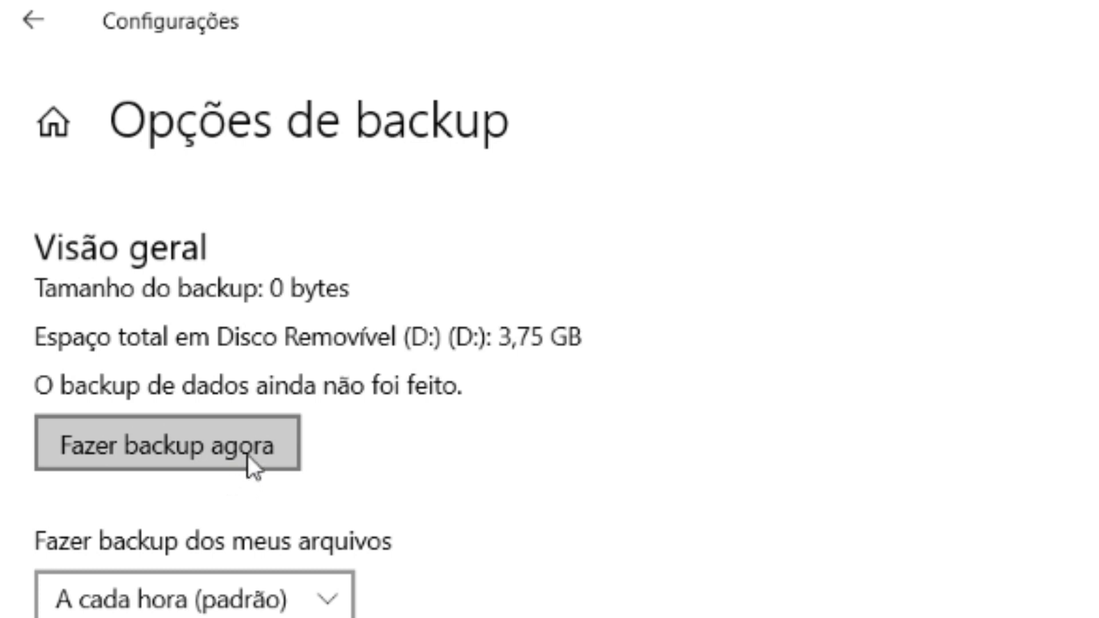
left_click(252, 457)
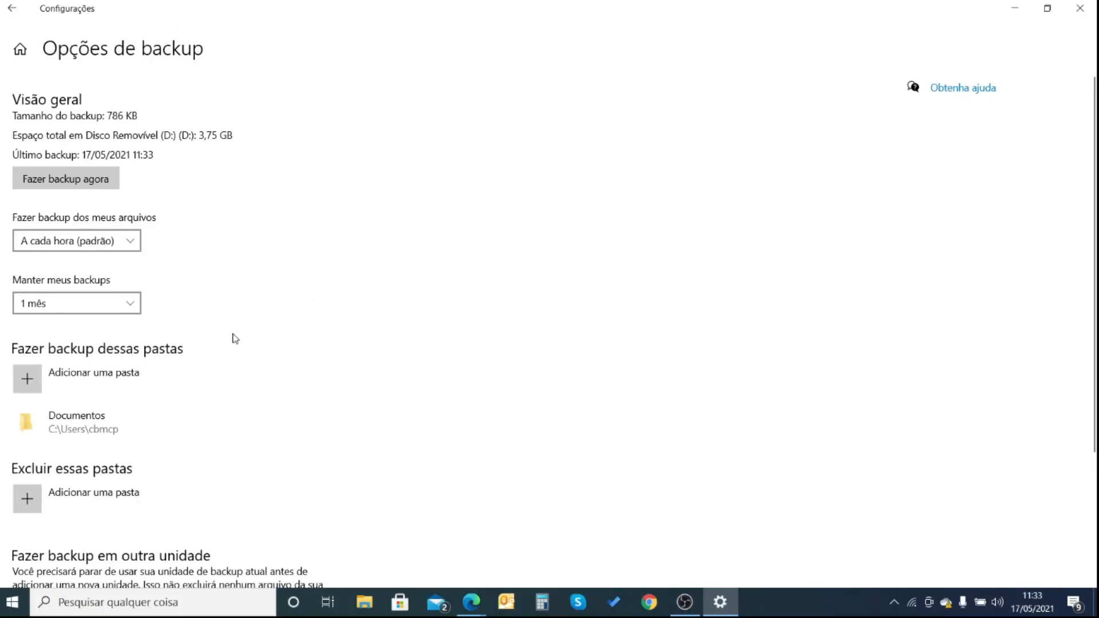
Step: Open the File History restore view and look inside the backed-up Documentos folder
scroll(233, 338, "down", 3)
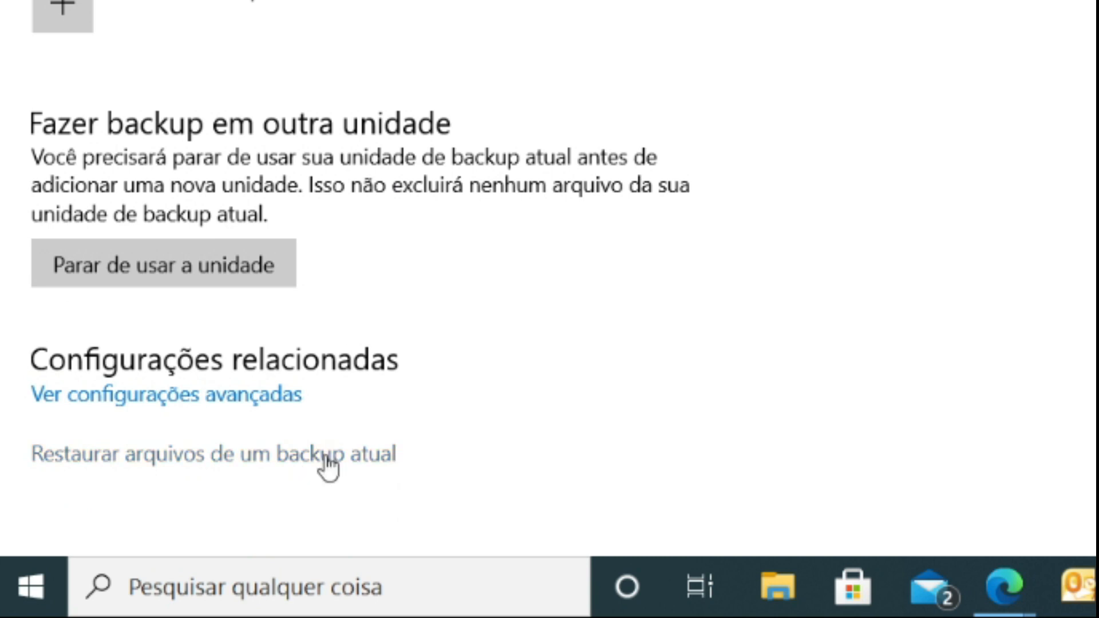
left_click(287, 455)
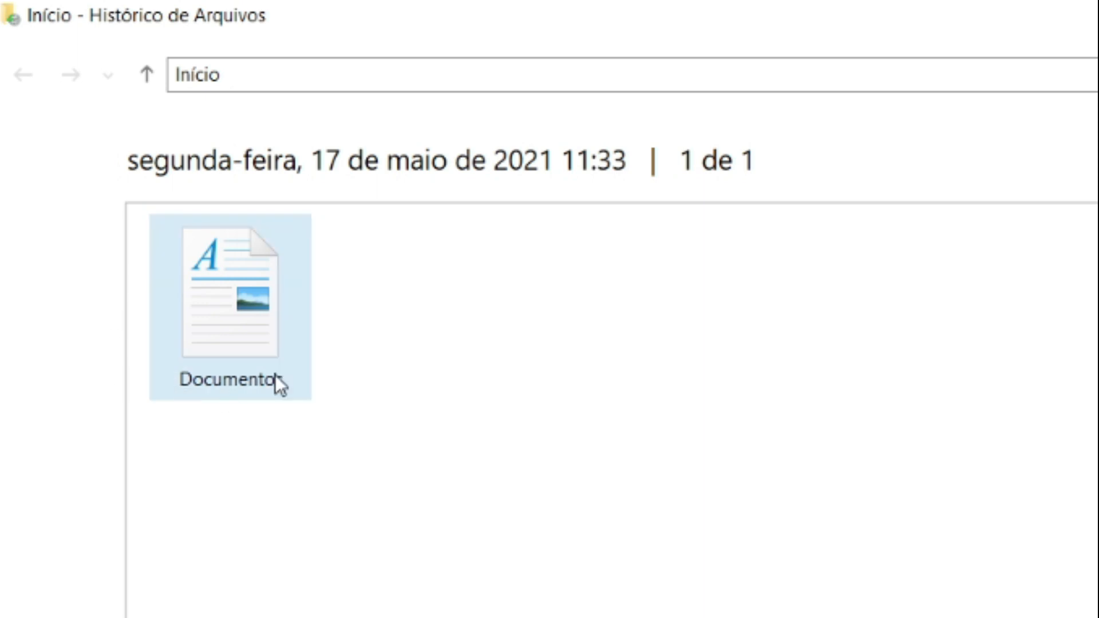
left_click(228, 339)
double_click(228, 340)
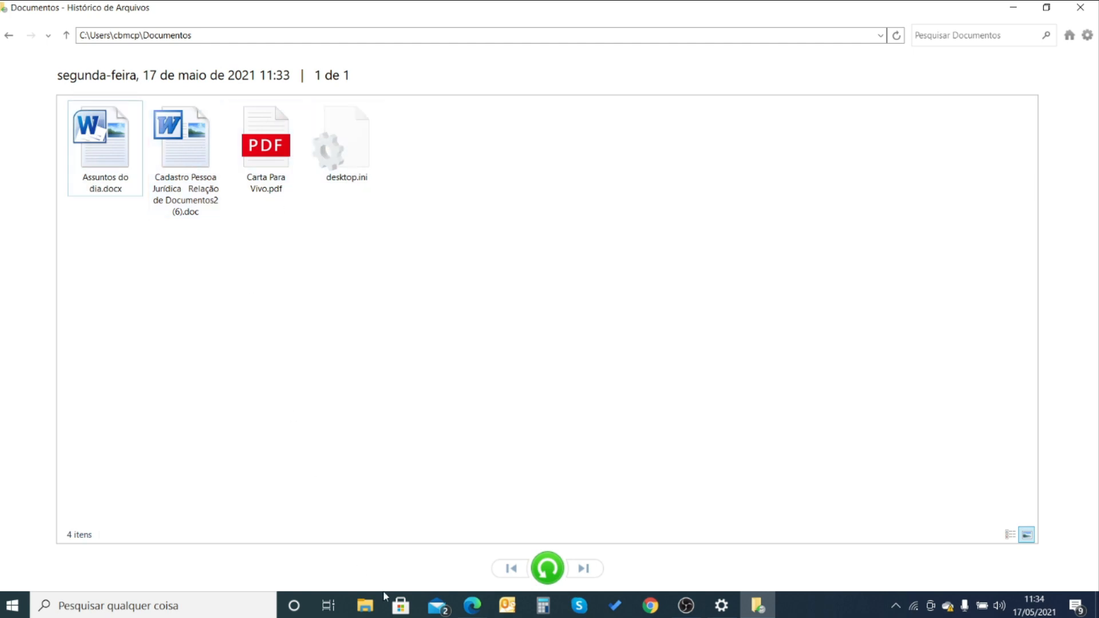
Step: Switch to File Explorer and open the original C:\Users\cbmcp\Documentos folder to view its files
left_click(369, 614)
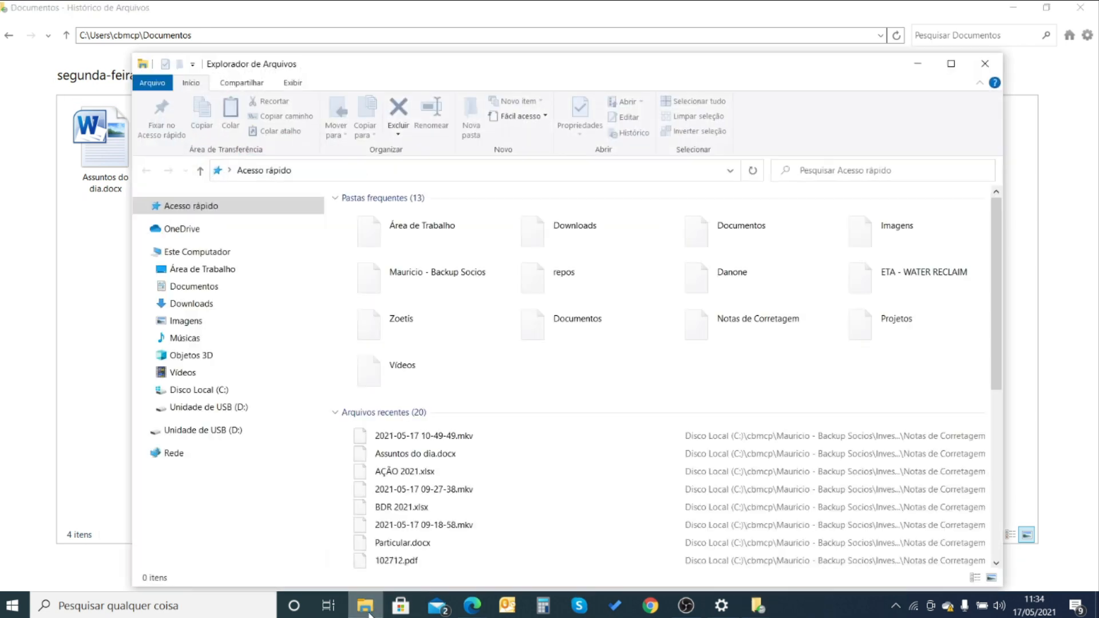
left_click(146, 391)
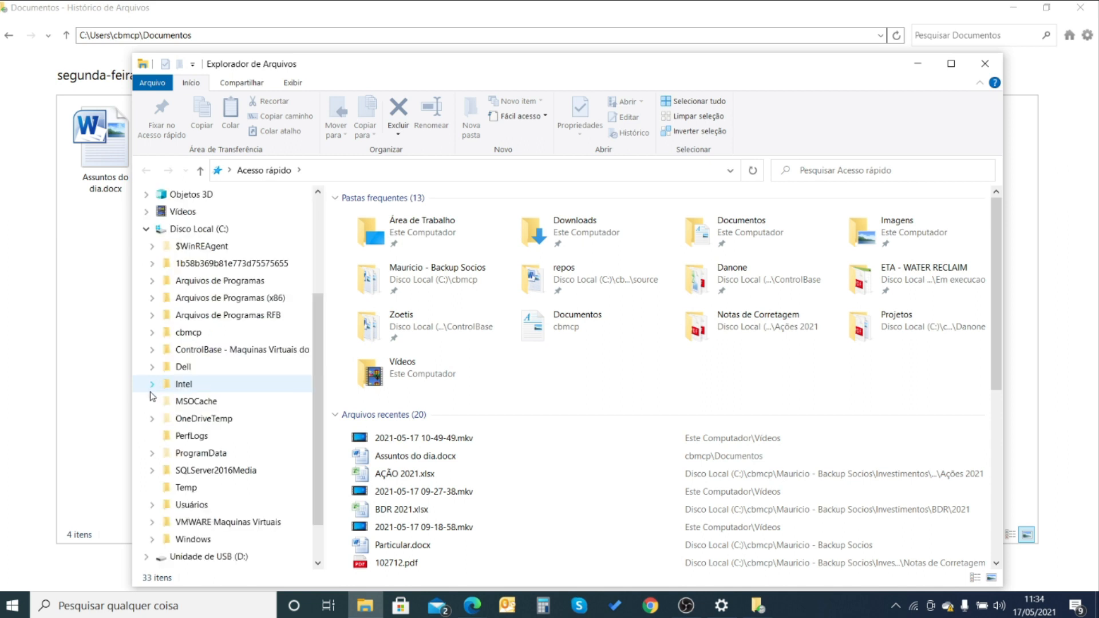
scroll(200, 481, "down", 1)
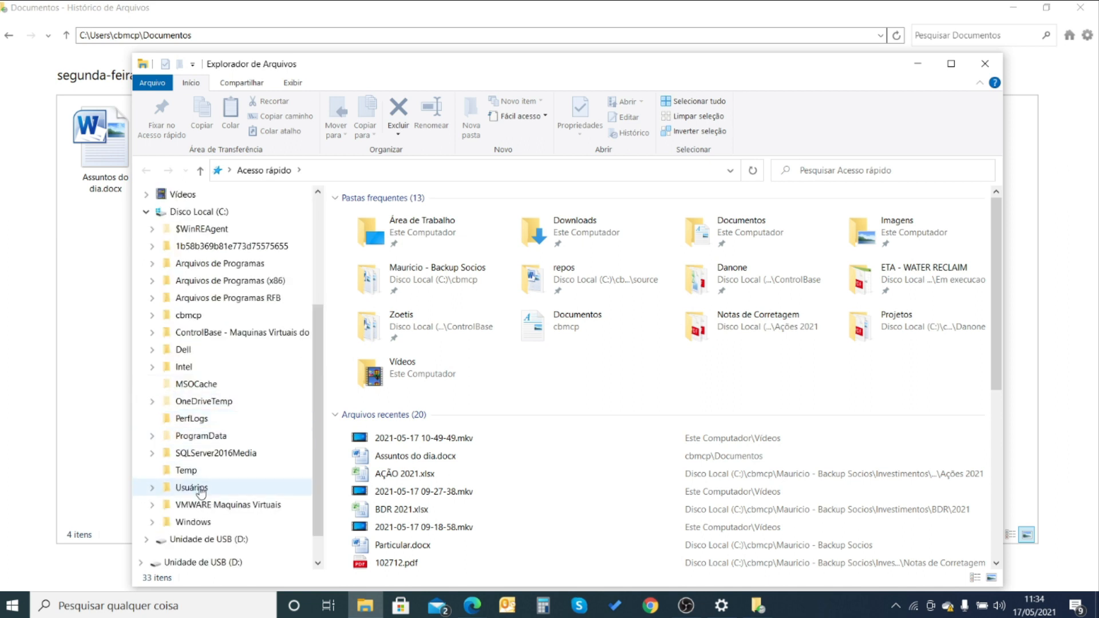
left_click(200, 488)
left_click(371, 218)
double_click(373, 220)
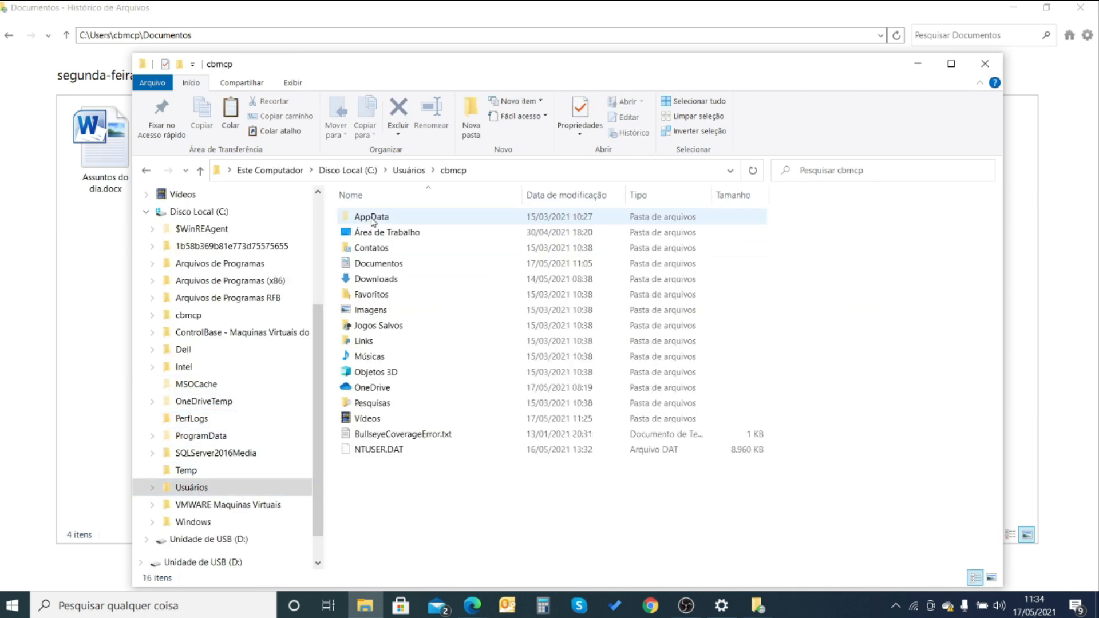
double_click(372, 264)
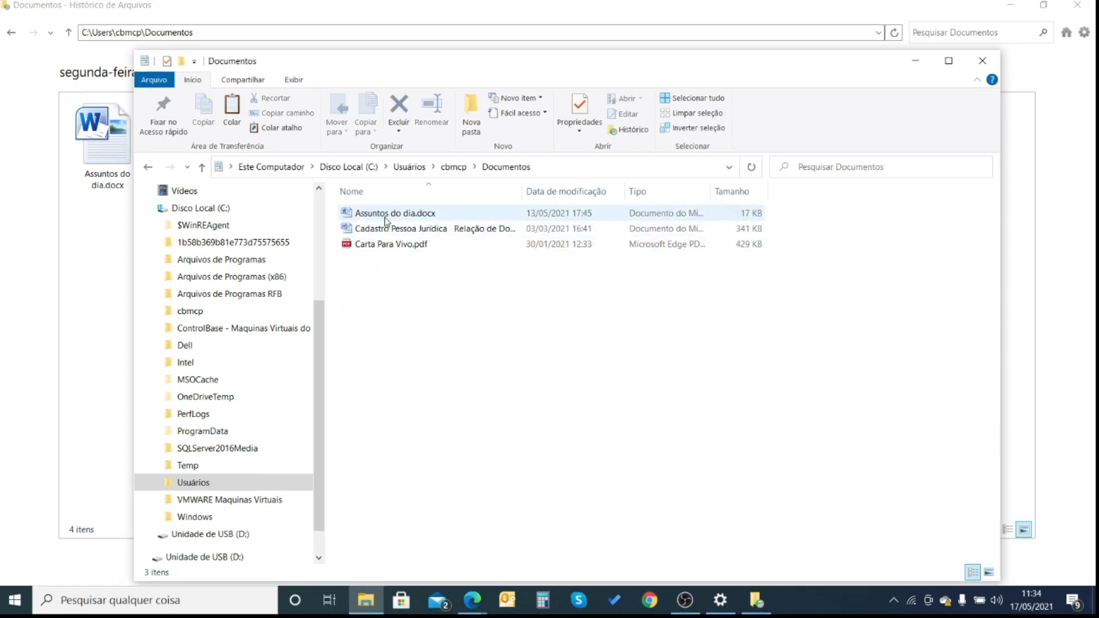
Step: Compare the original Documentos files side by side with their backed-up copies, and close both windows
left_click_drag(347, 75, 682, 77)
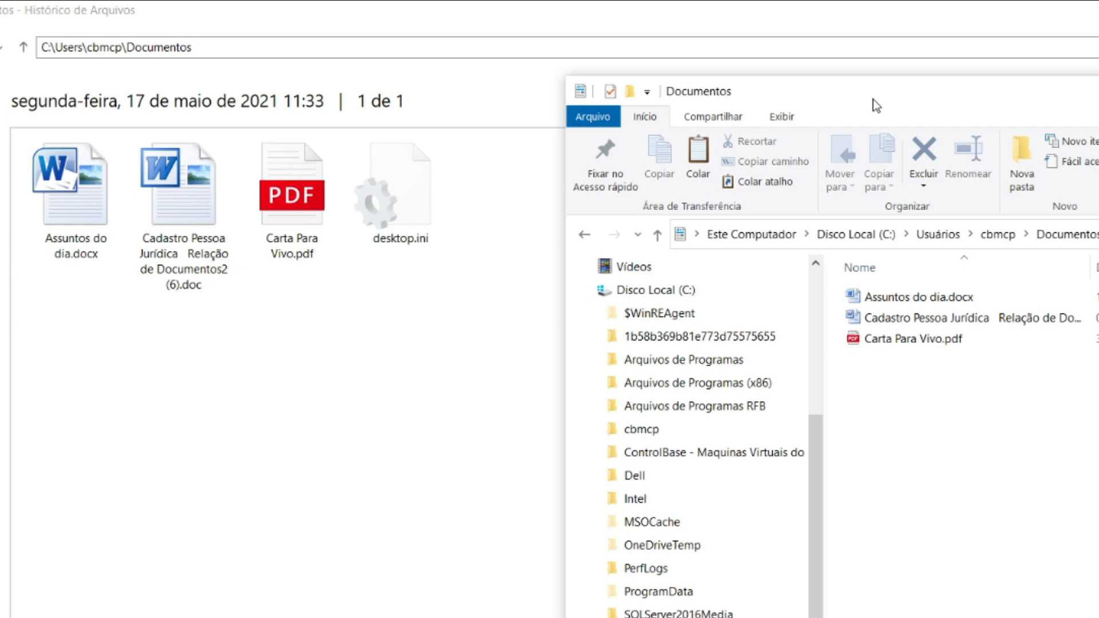
left_click_drag(874, 100, 545, 138)
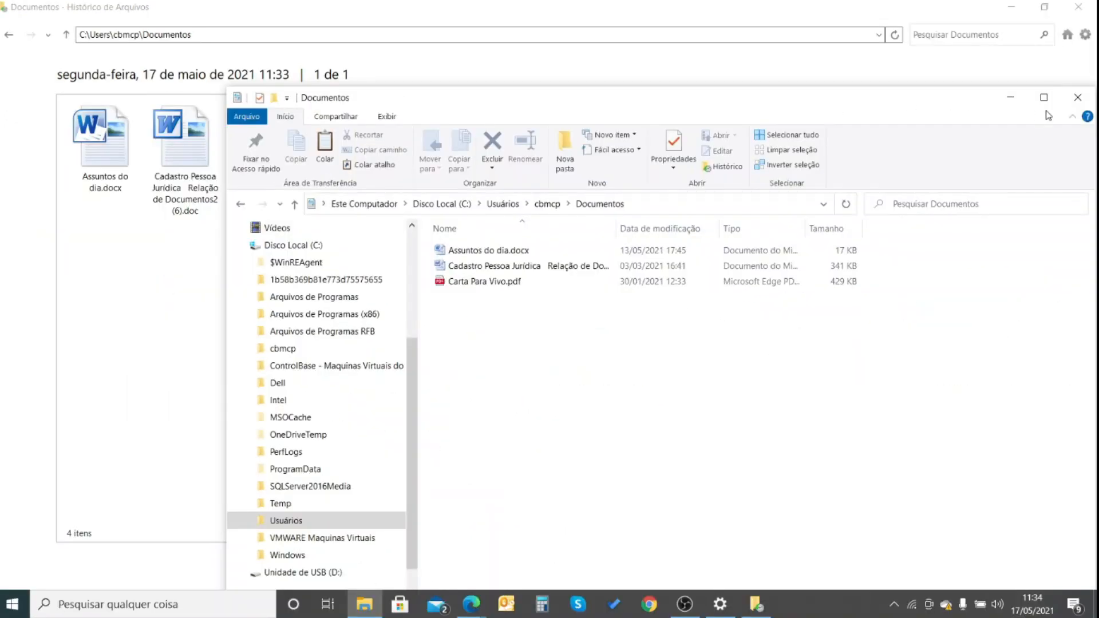
left_click(1076, 99)
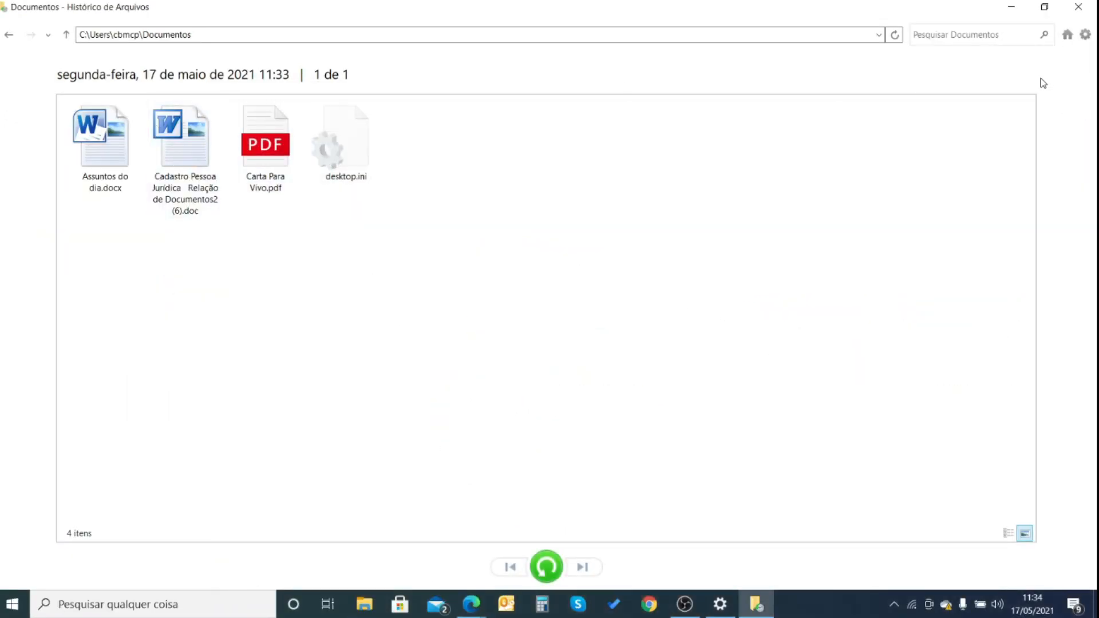
left_click(1077, 11)
Step: Start another immediate backup from the backup options overview
scroll(295, 289, "up", 3)
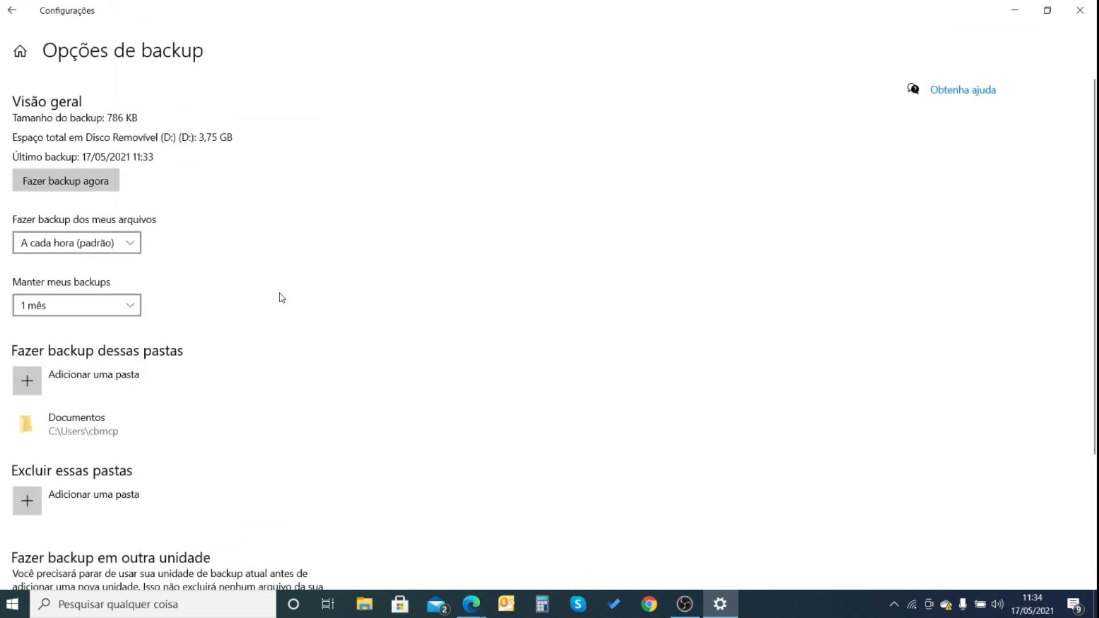
left_click(69, 186)
Step: View the folders available for restoring from the current backup, and close File History
scroll(87, 490, "down", 3)
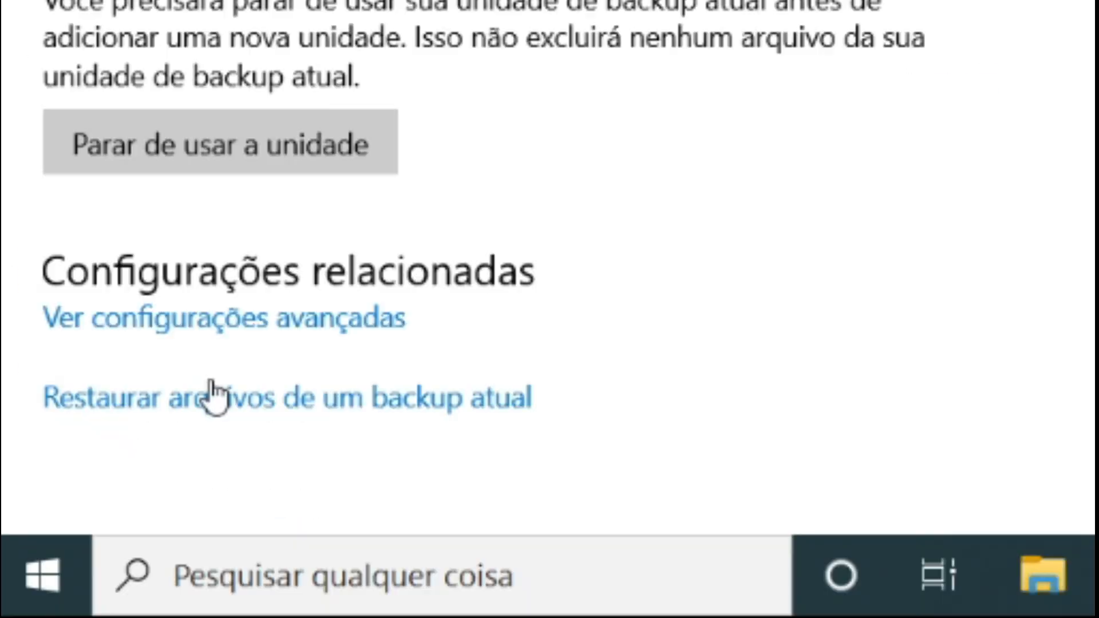
left_click(73, 549)
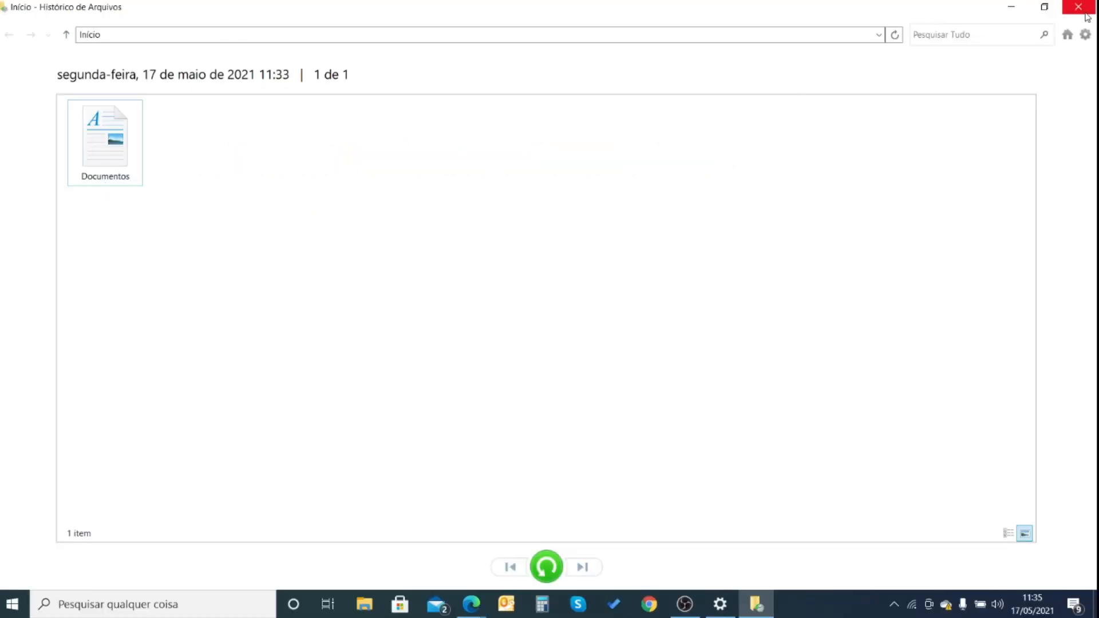
left_click(1078, 8)
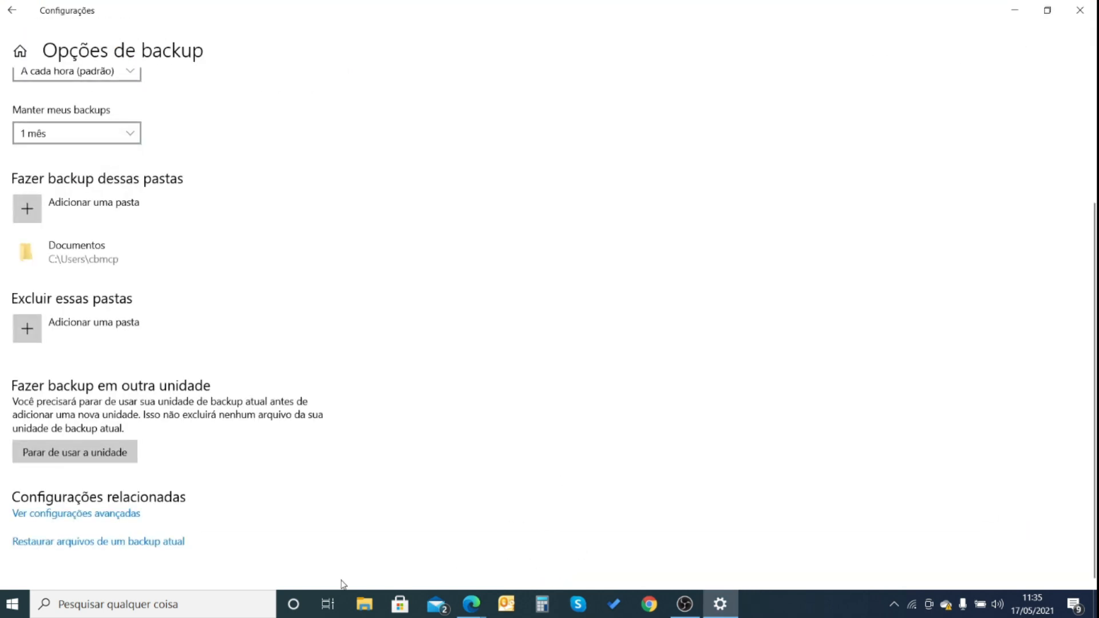
Step: Switch to File Explorer and browse through Usuários on the C: drive to the cbmcp user's Documentos folder
left_click(364, 604)
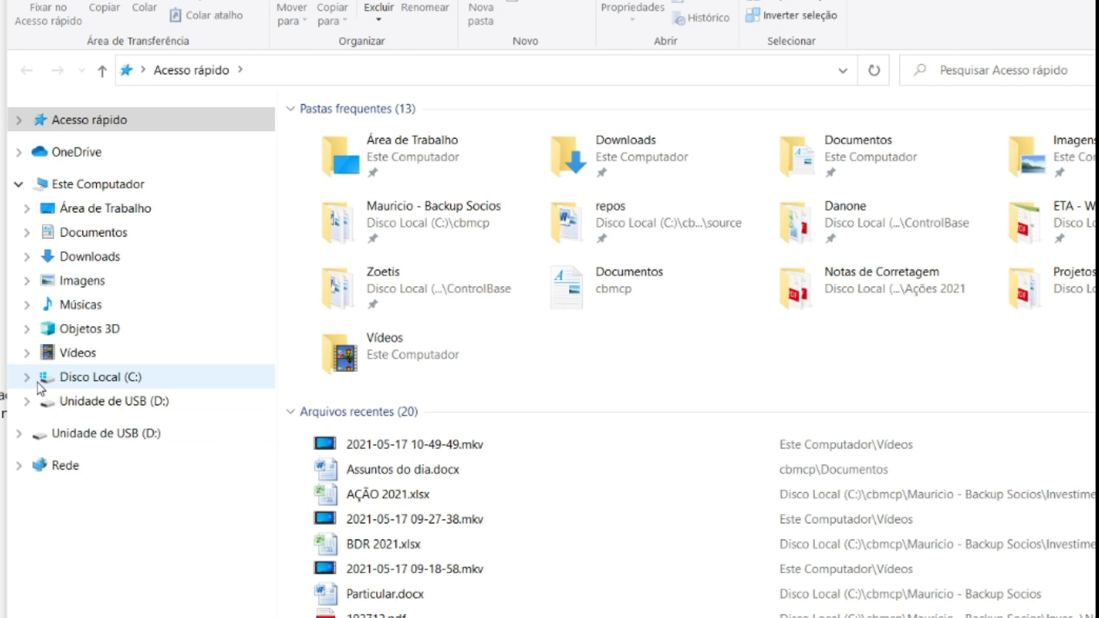
left_click(242, 389)
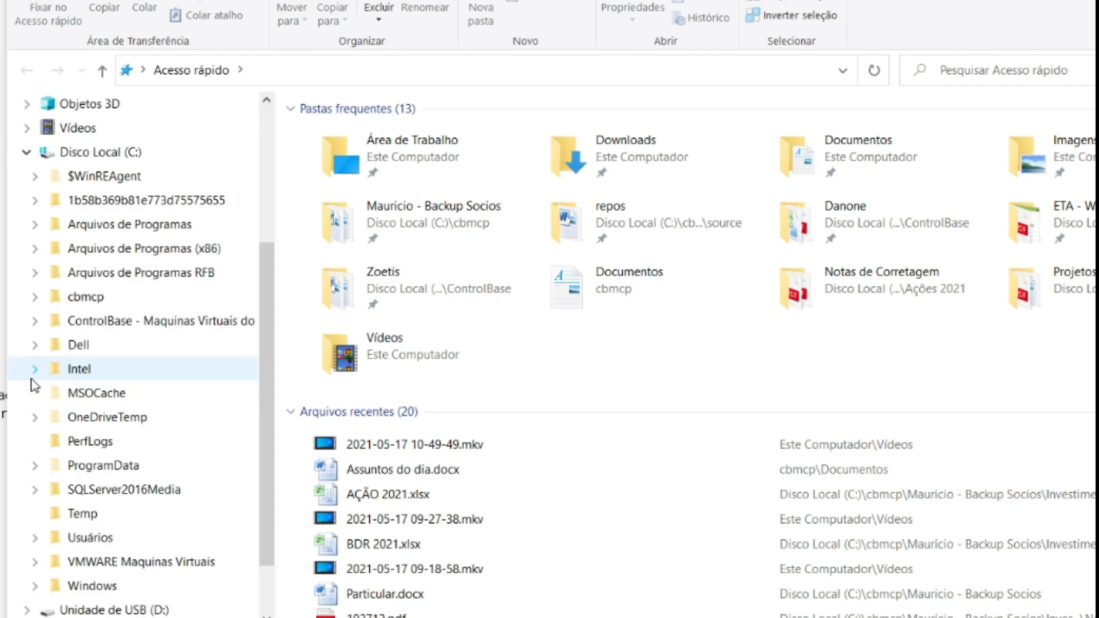
scroll(86, 453, "down", 1)
left_click(89, 489)
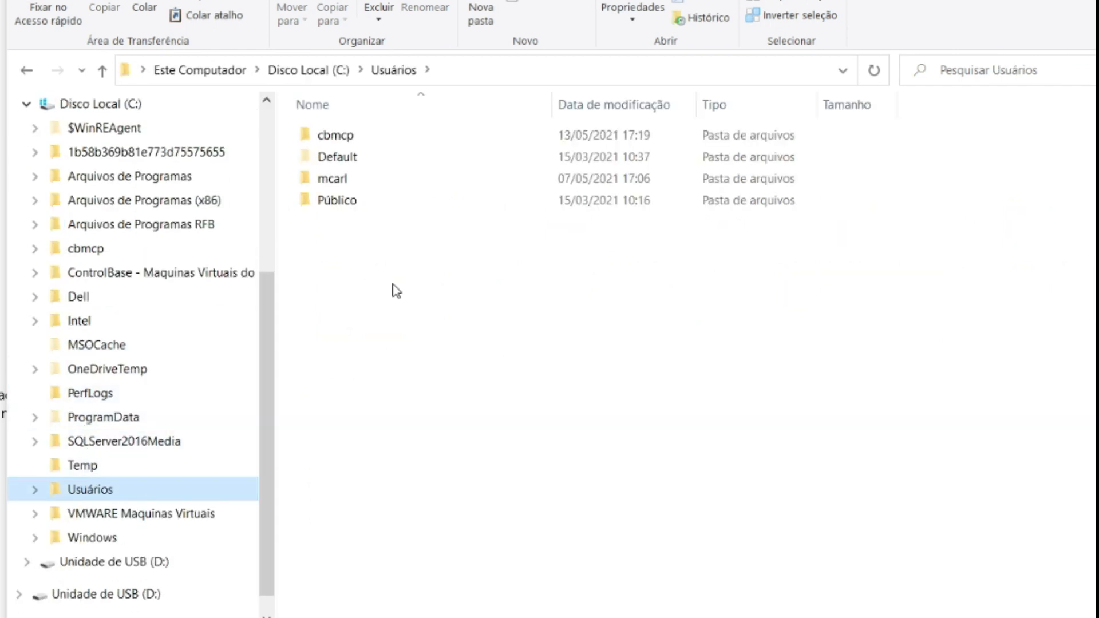
double_click(352, 137)
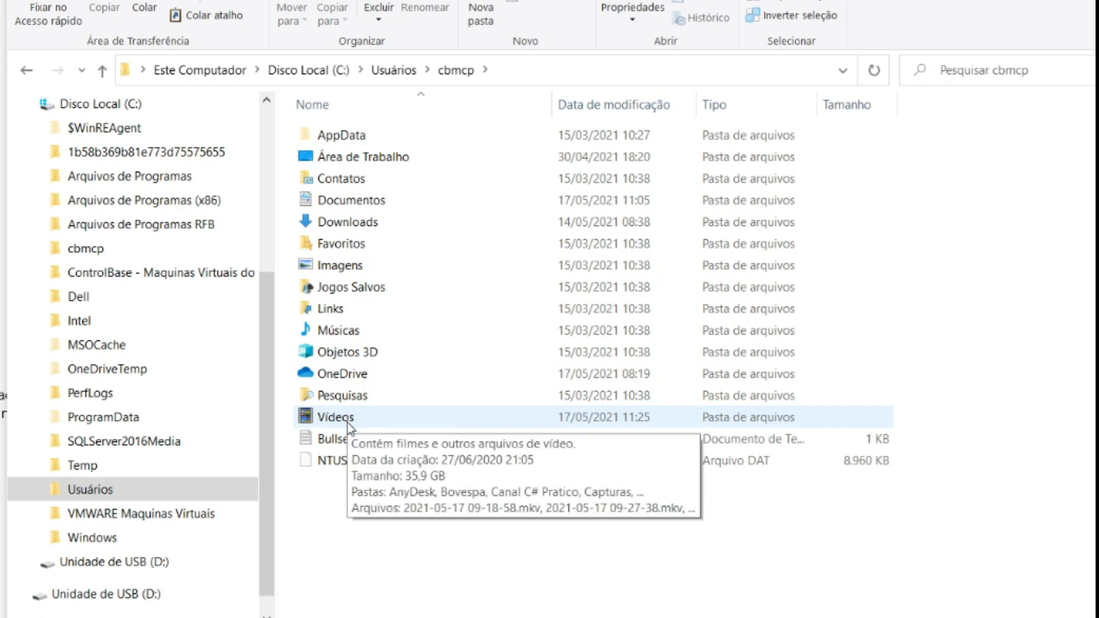
double_click(365, 203)
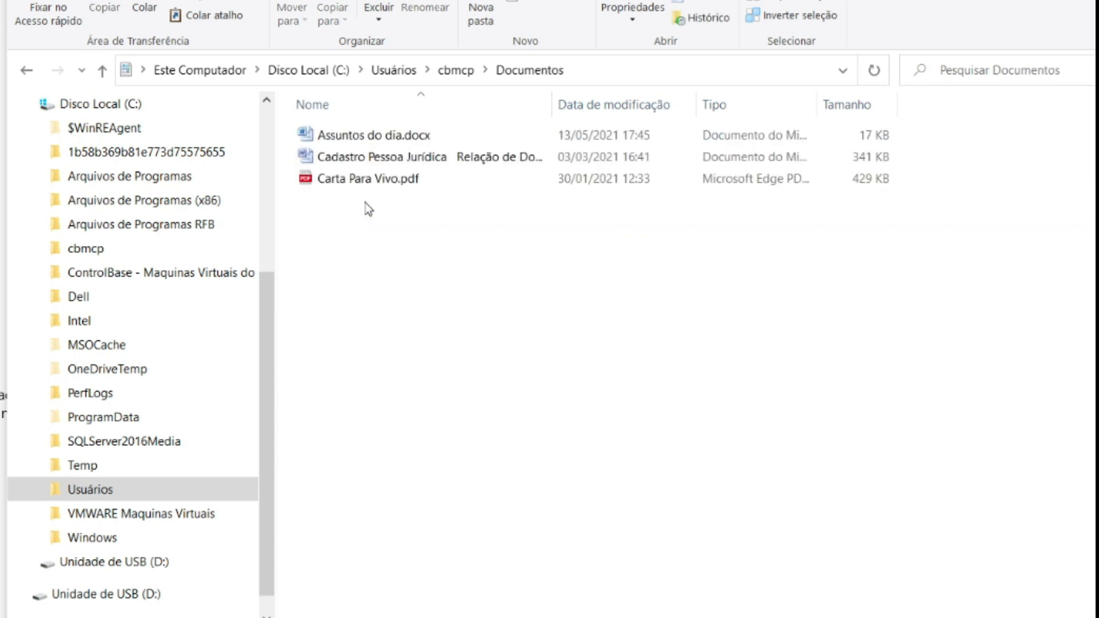
Step: Append "XXXX" to the first heading of Assuntos do dia.docx in Word, and close the document with the change saved
double_click(355, 141)
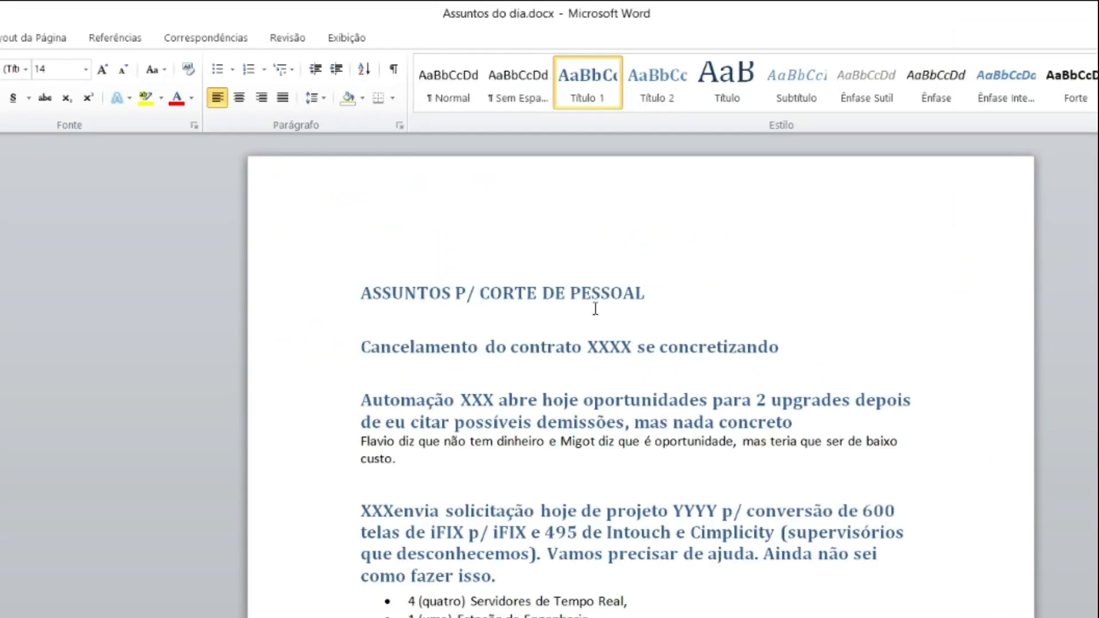
left_click(693, 295)
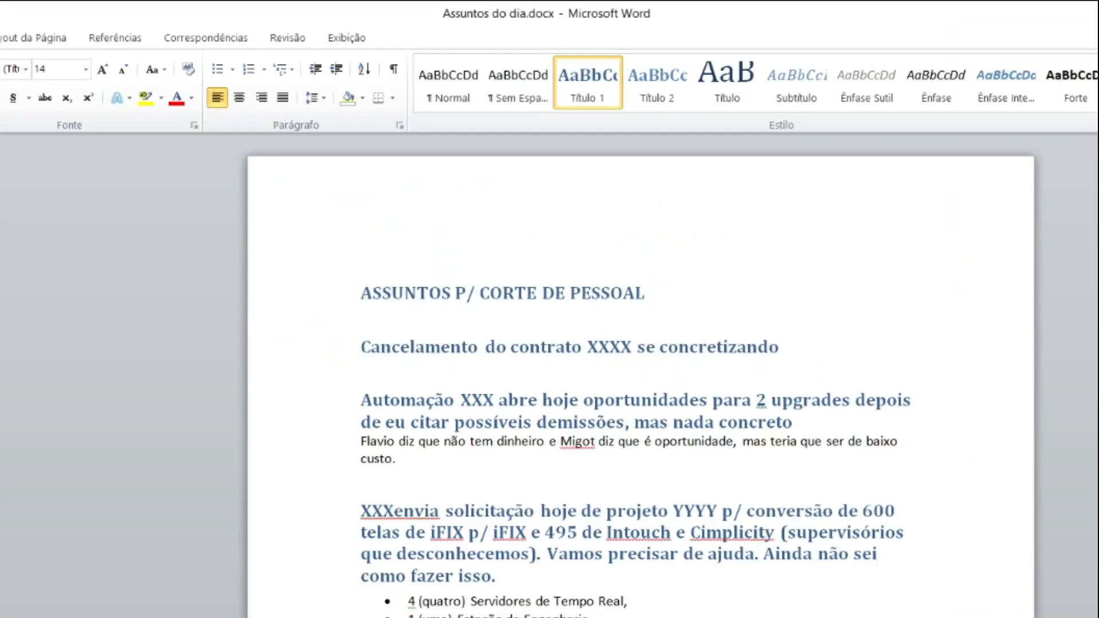
type("XXXX")
key("ctrl+w")
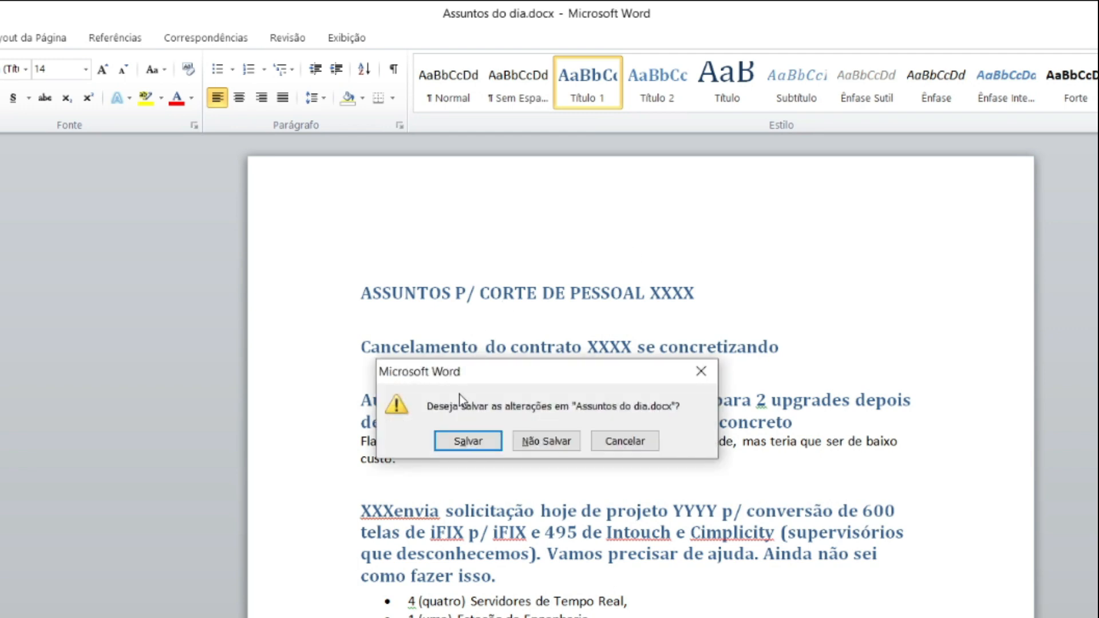
left_click(469, 444)
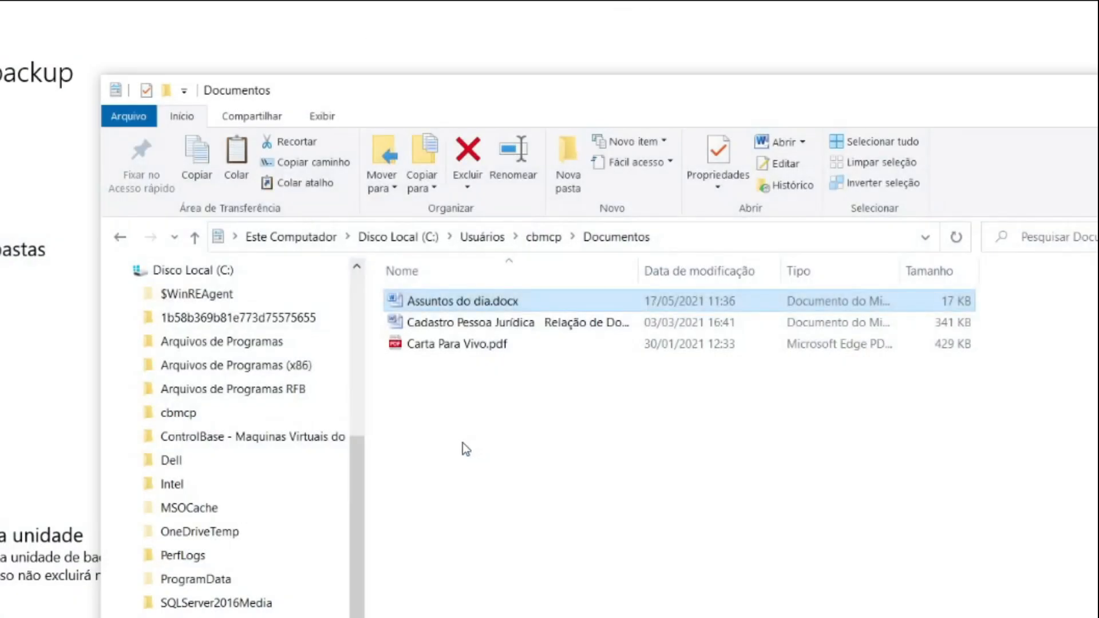
Step: Switch to the backup options in Settings and start an immediate backup of the modified document
left_click_drag(422, 97, 565, 104)
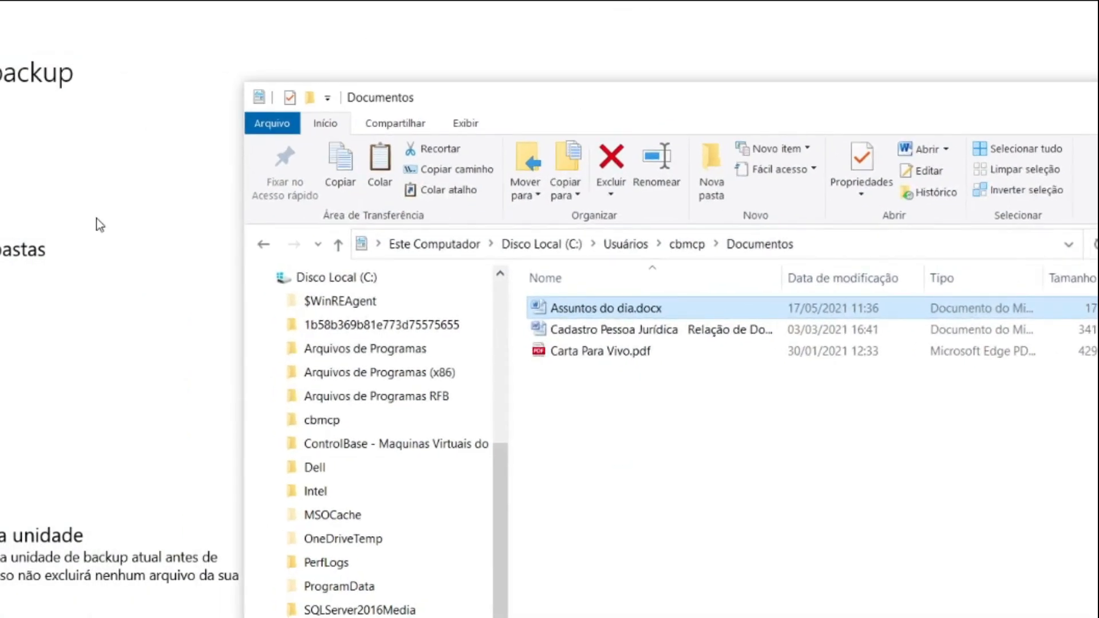
left_click(115, 212)
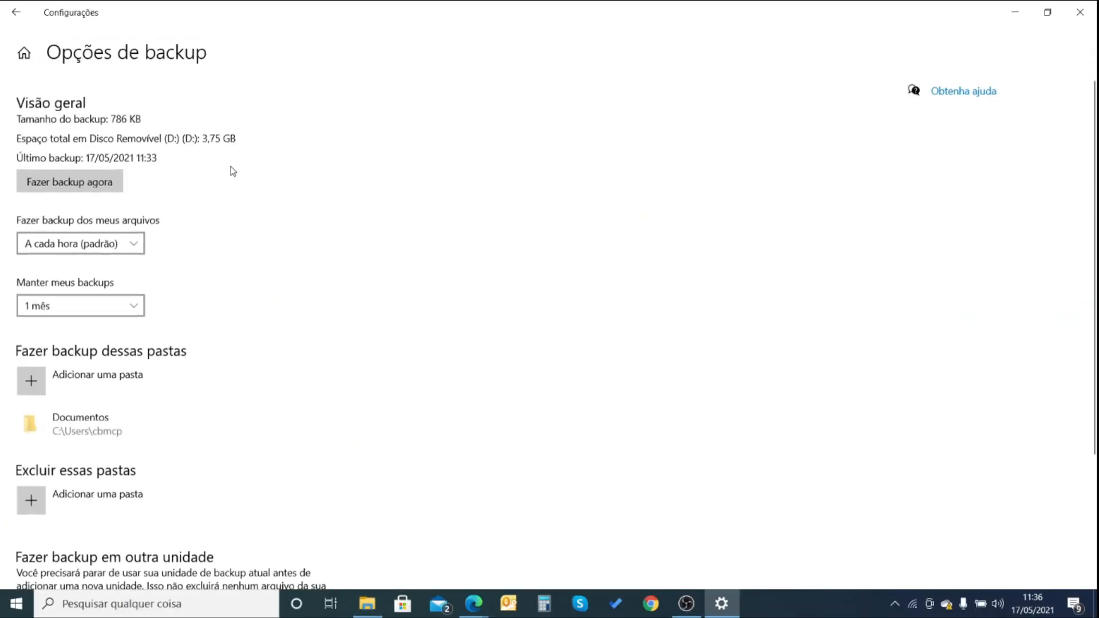
left_click(238, 439)
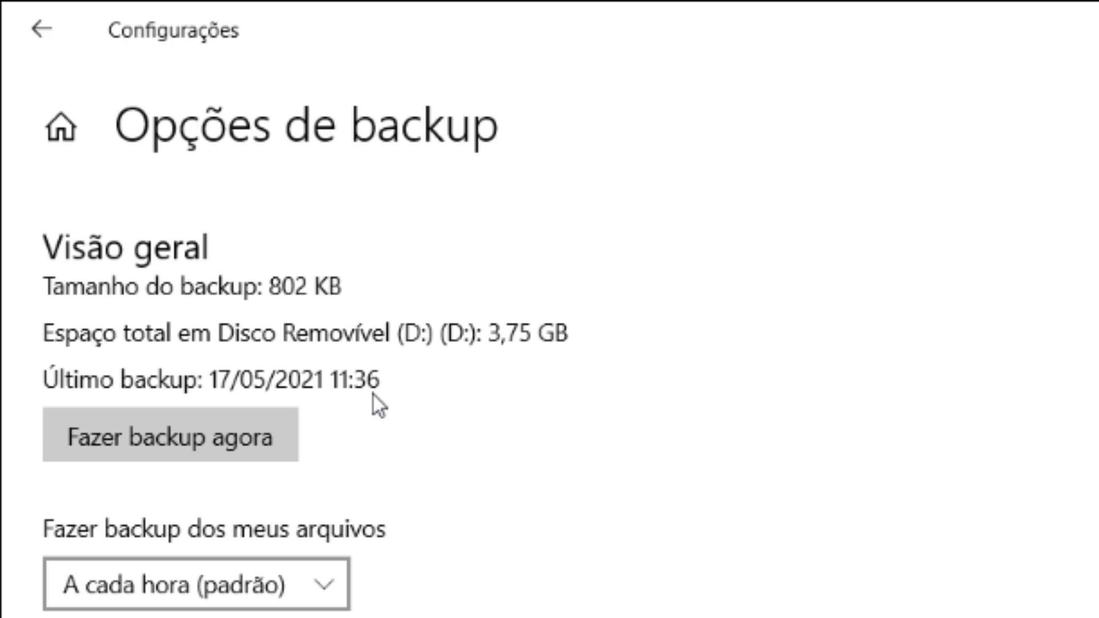
Step: Open the restorable files of the current backup and browse between the 11:33 and 11:36 backup versions
scroll(144, 326, "down", 3)
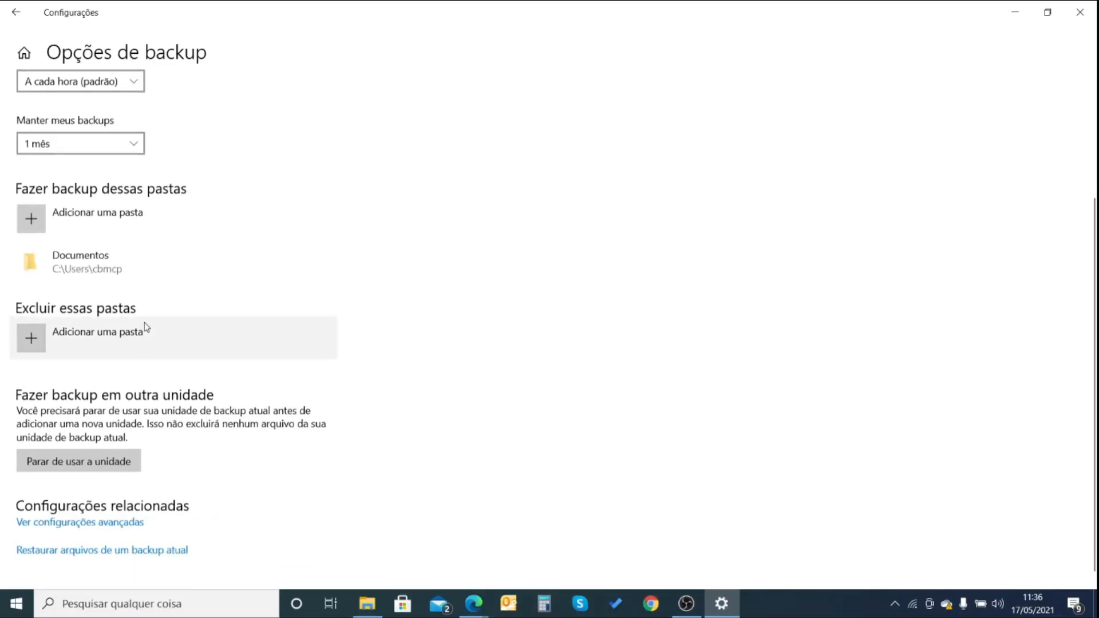
left_click(86, 542)
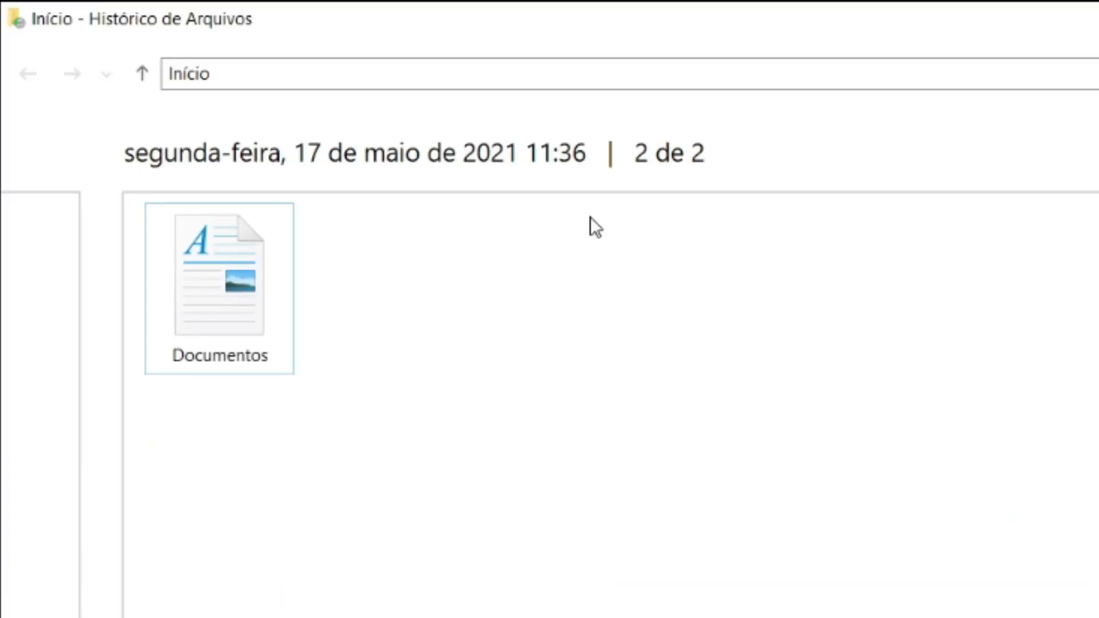
left_click(513, 568)
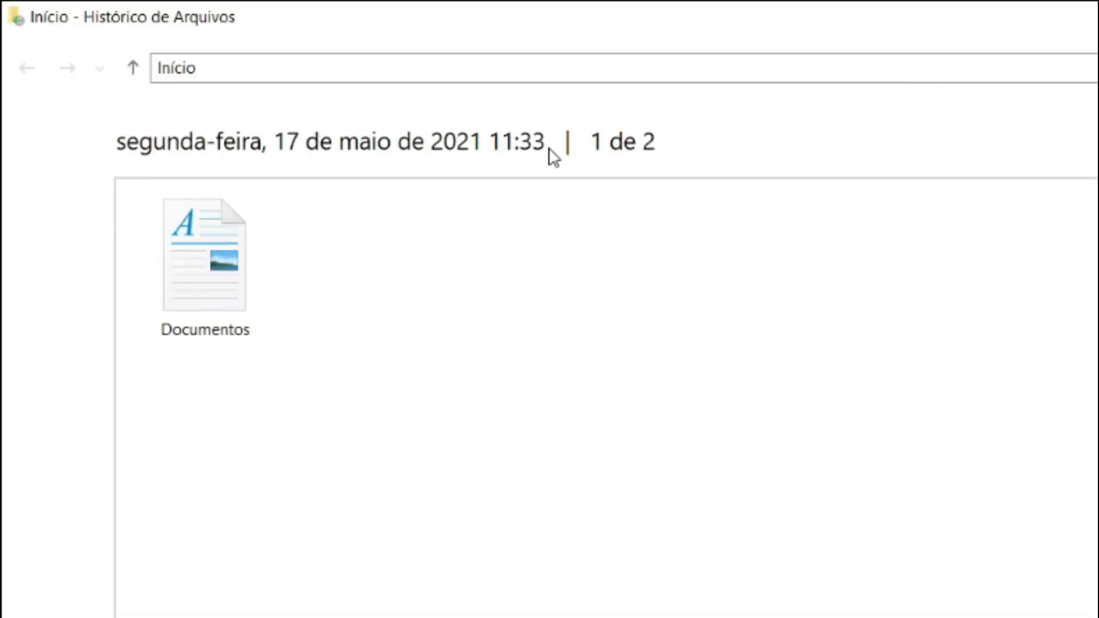
left_click(681, 617)
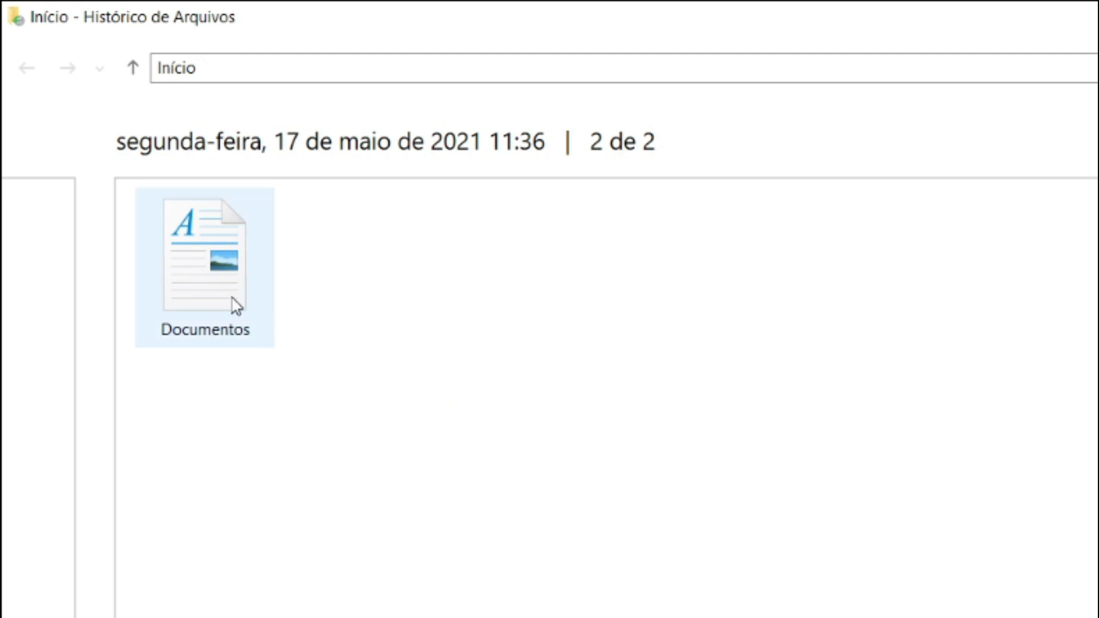
Step: Open Assuntos do dia.docx from the 11:36 backup of Documentos and compare its first heading with the 11:33 version
left_click(194, 268)
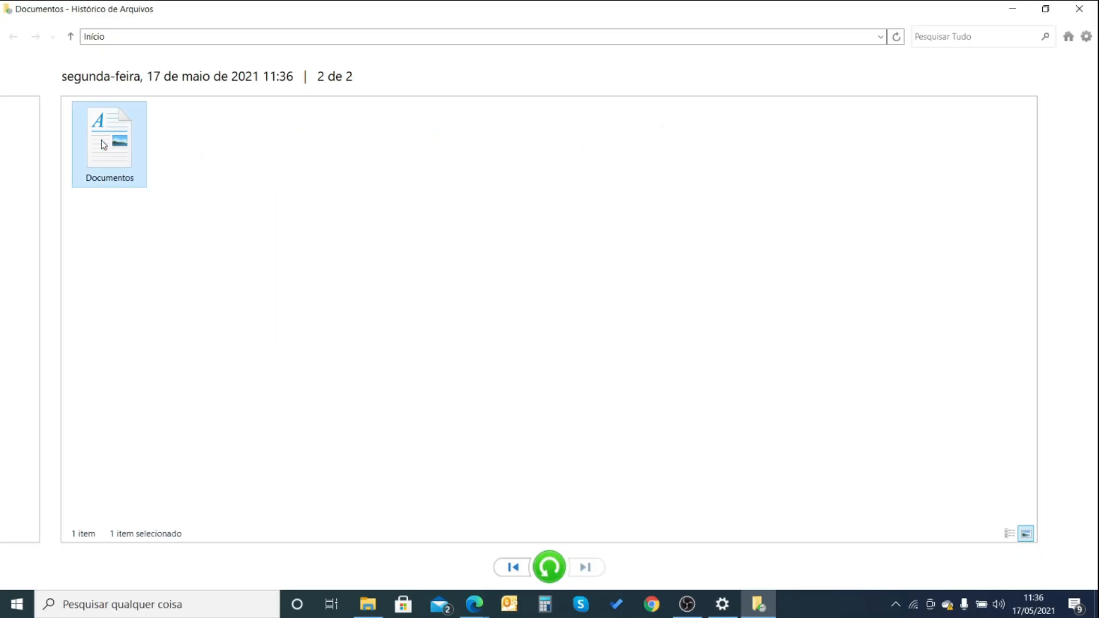
double_click(103, 143)
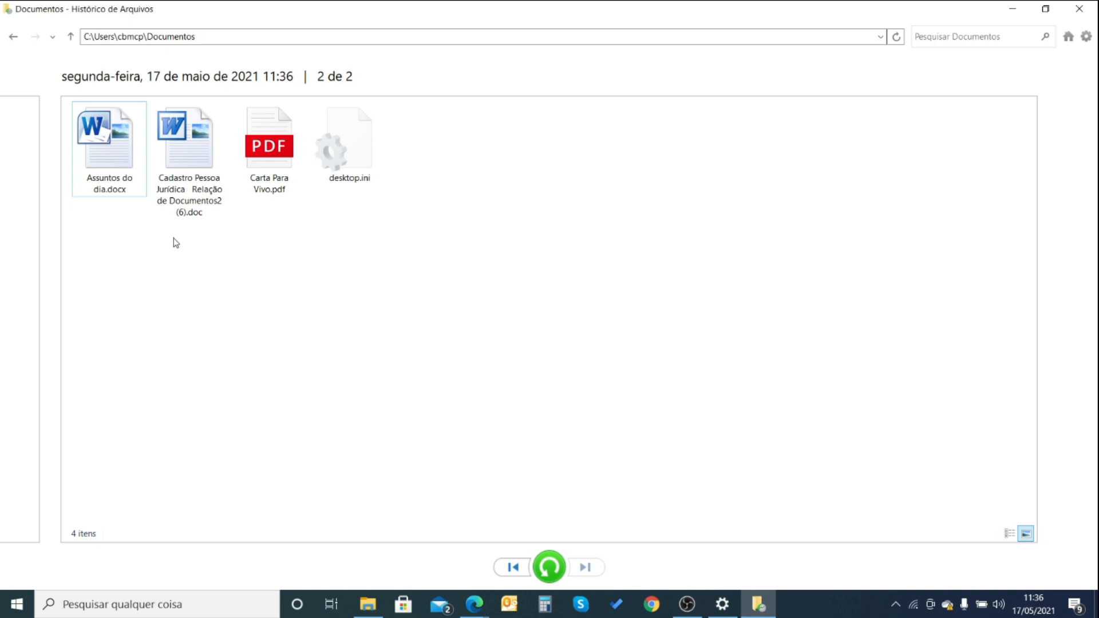
double_click(106, 196)
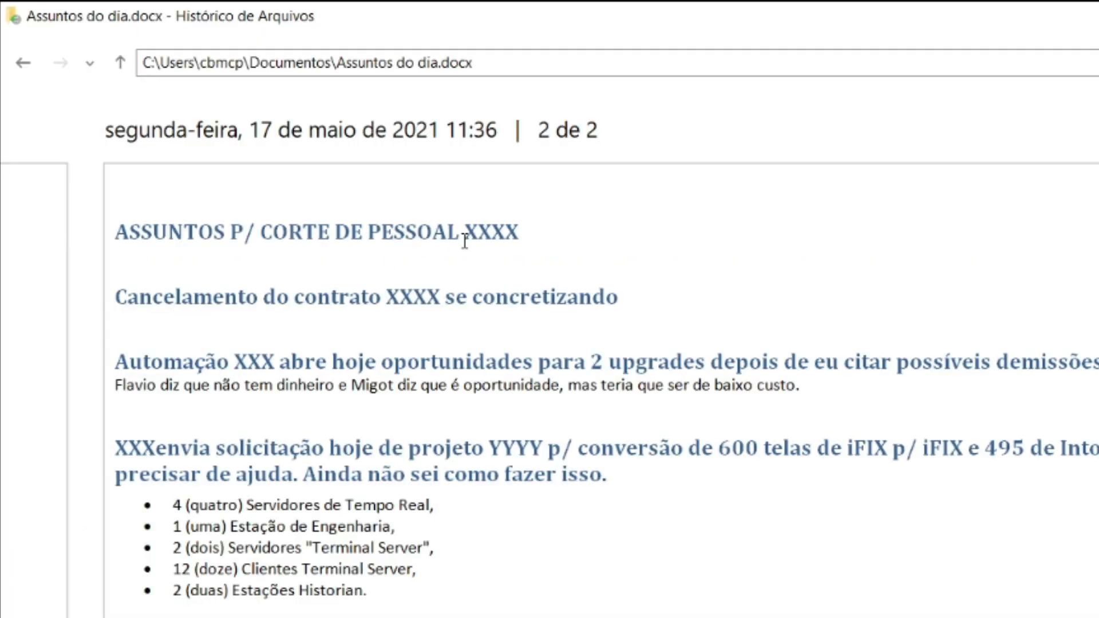
left_click_drag(462, 232, 524, 235)
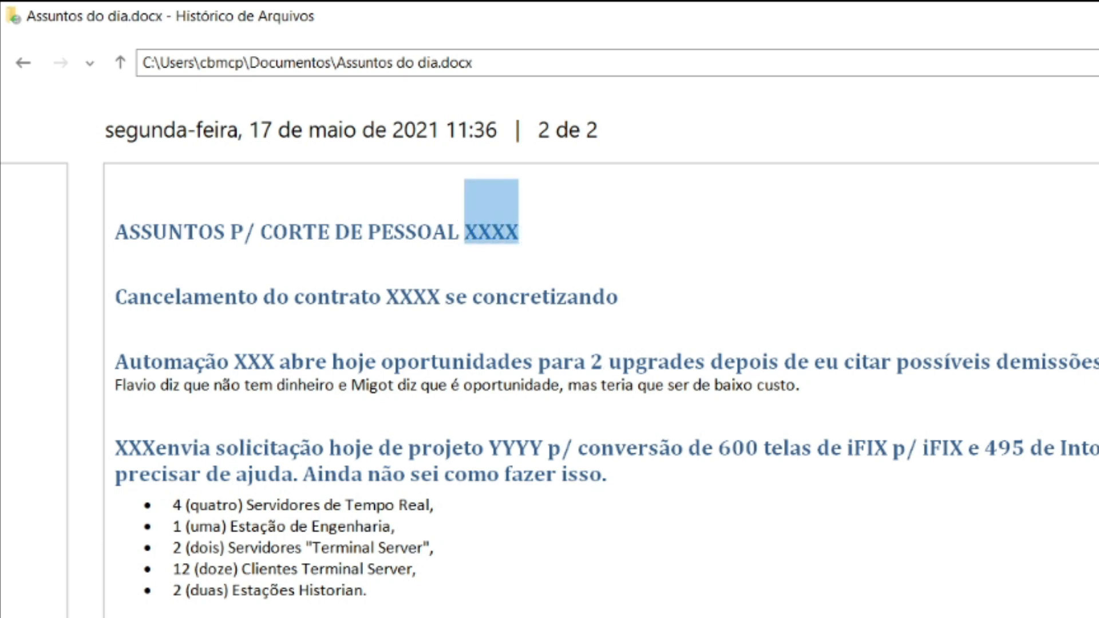
key("ctrl+Left")
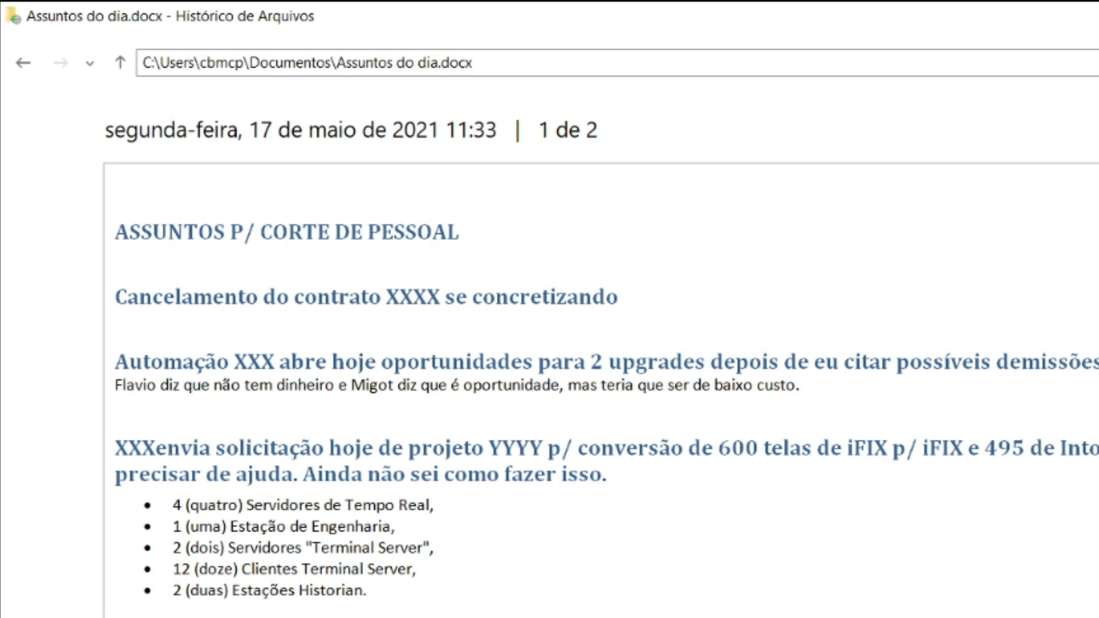
key("ctrl+Right")
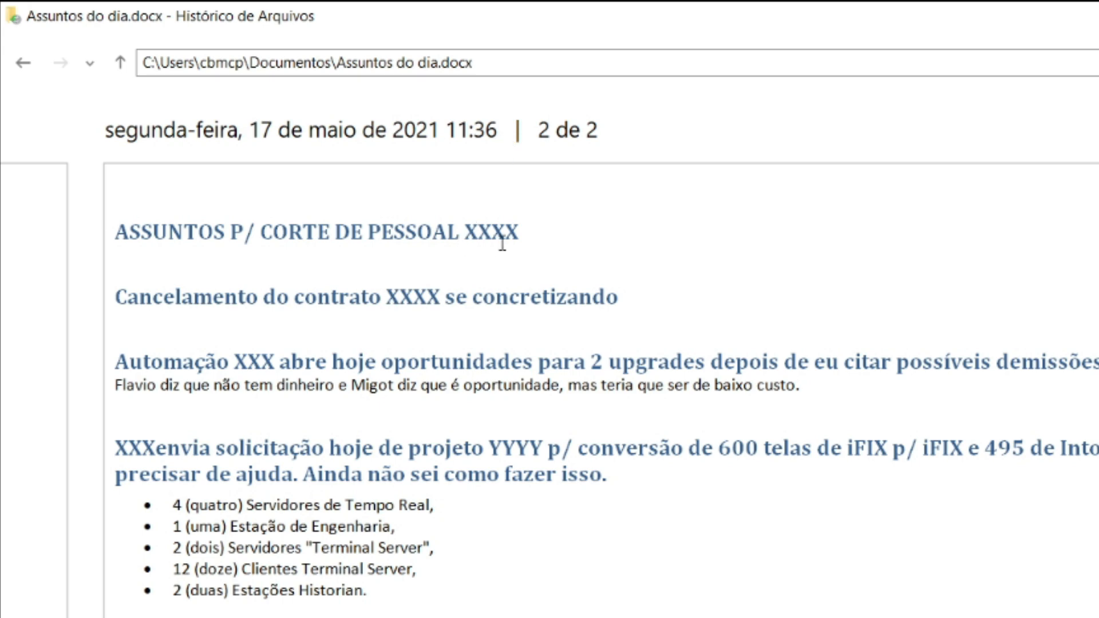
Step: Restore the 11:33 version of Assuntos do dia.docx over the existing file, and check the restored document in Word
key("ctrl+Left")
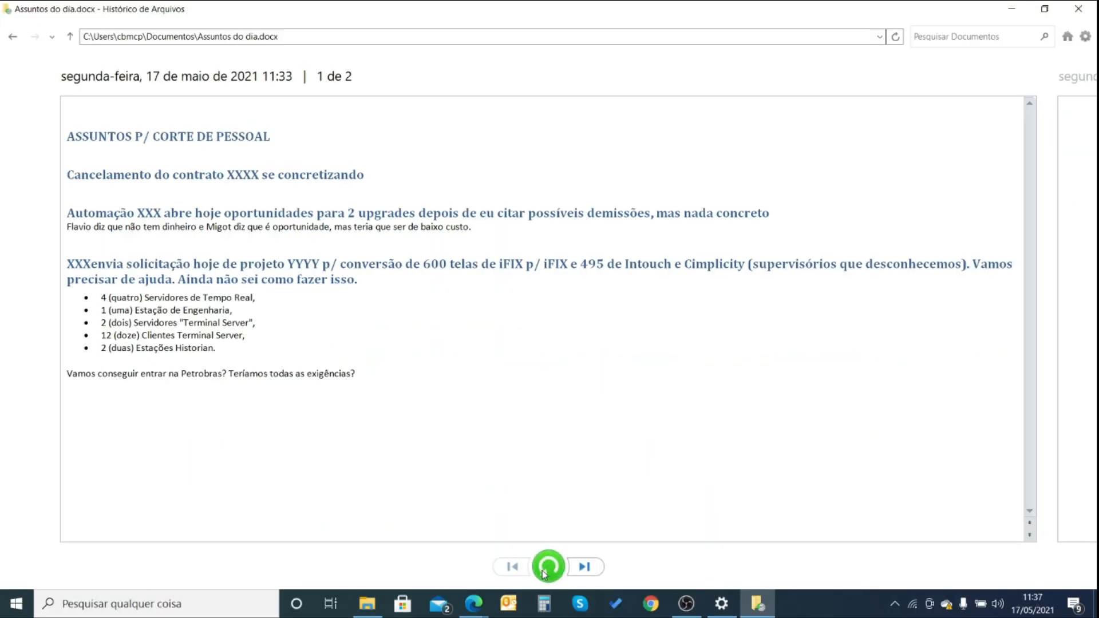
left_click(548, 567)
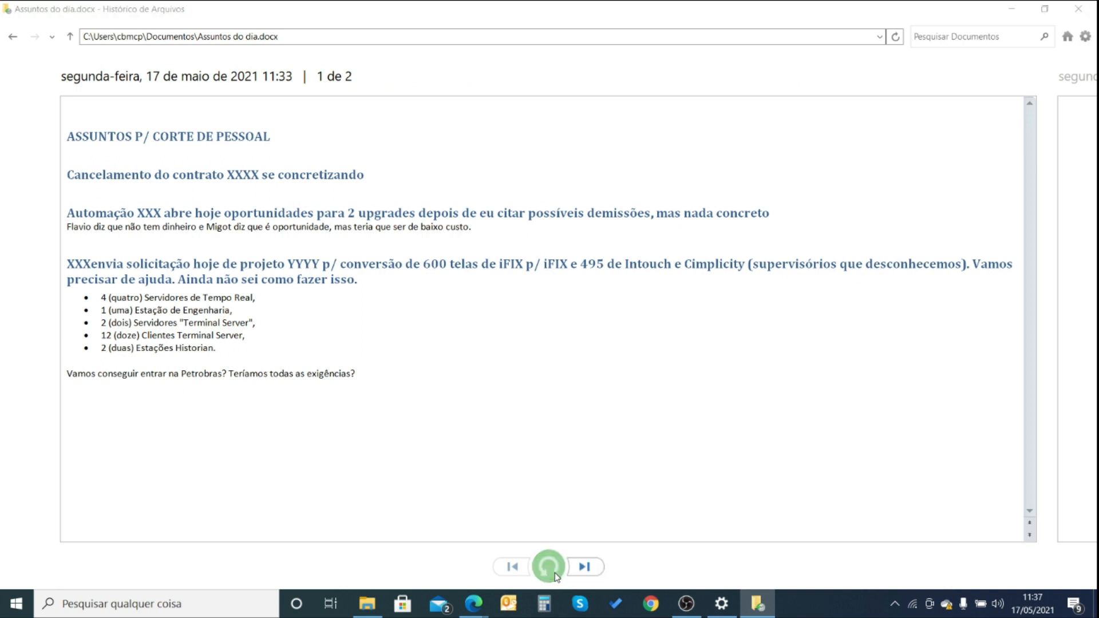
left_click(269, 255)
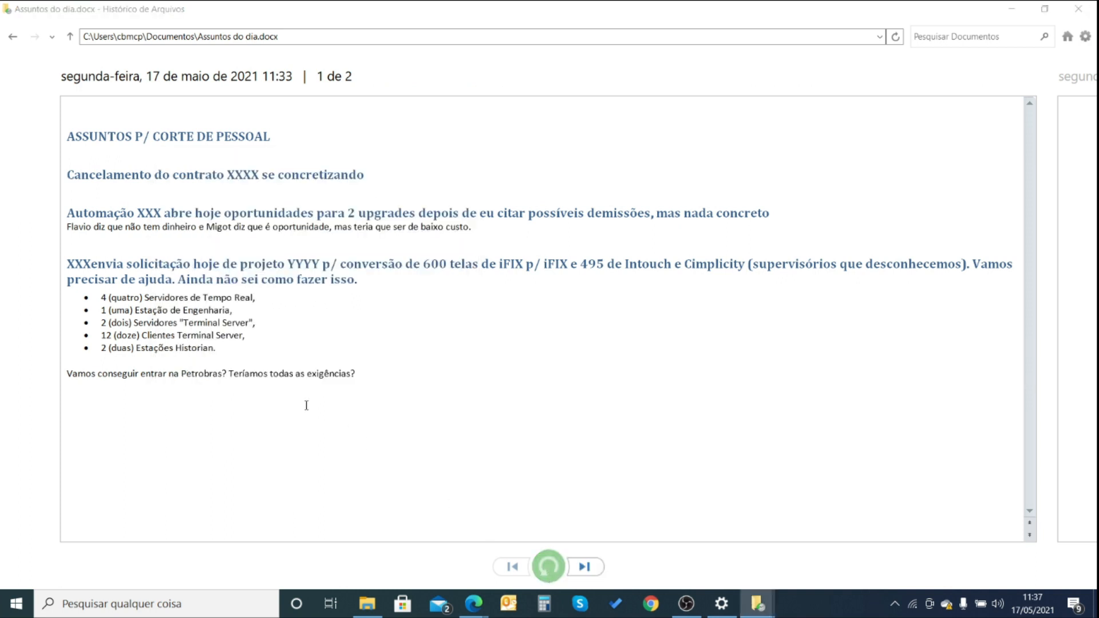
left_click(552, 576)
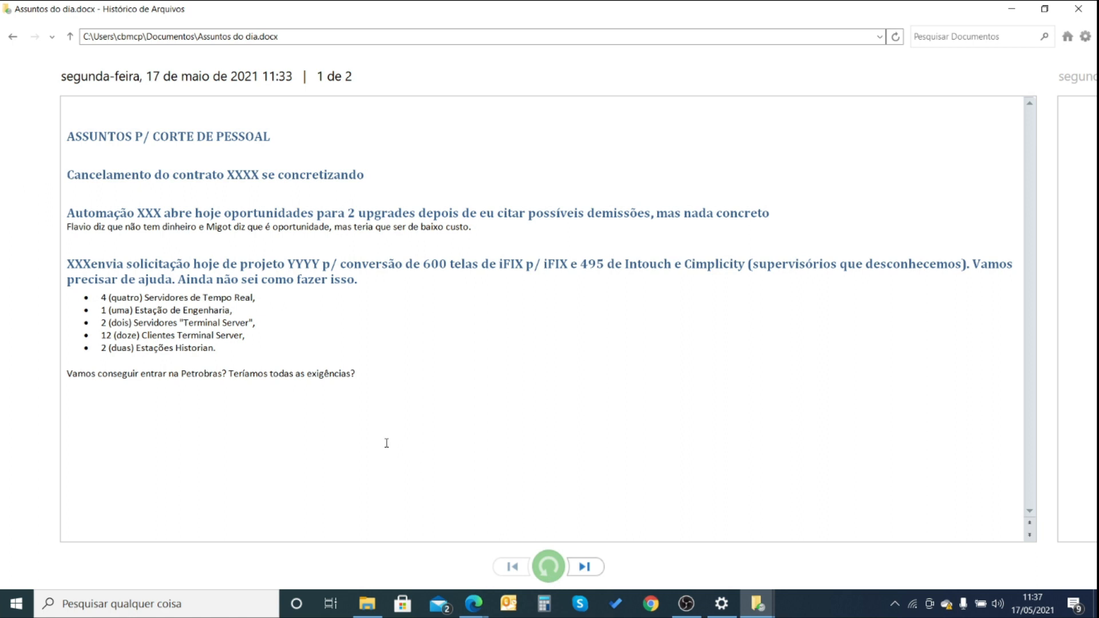
key("alt+Tab")
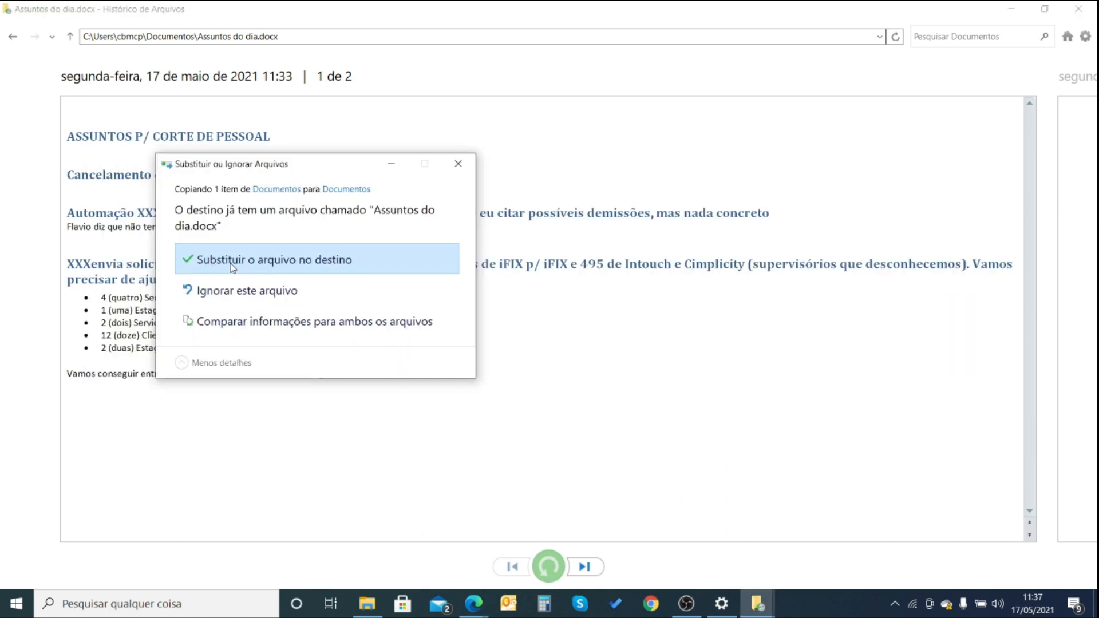
left_click(351, 262)
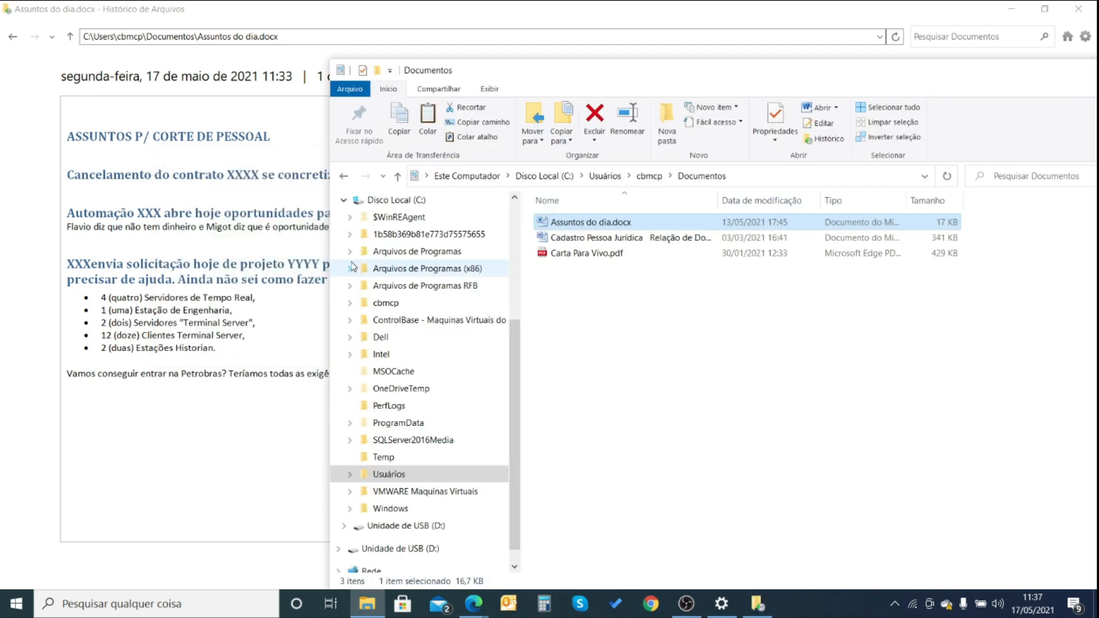
double_click(566, 222)
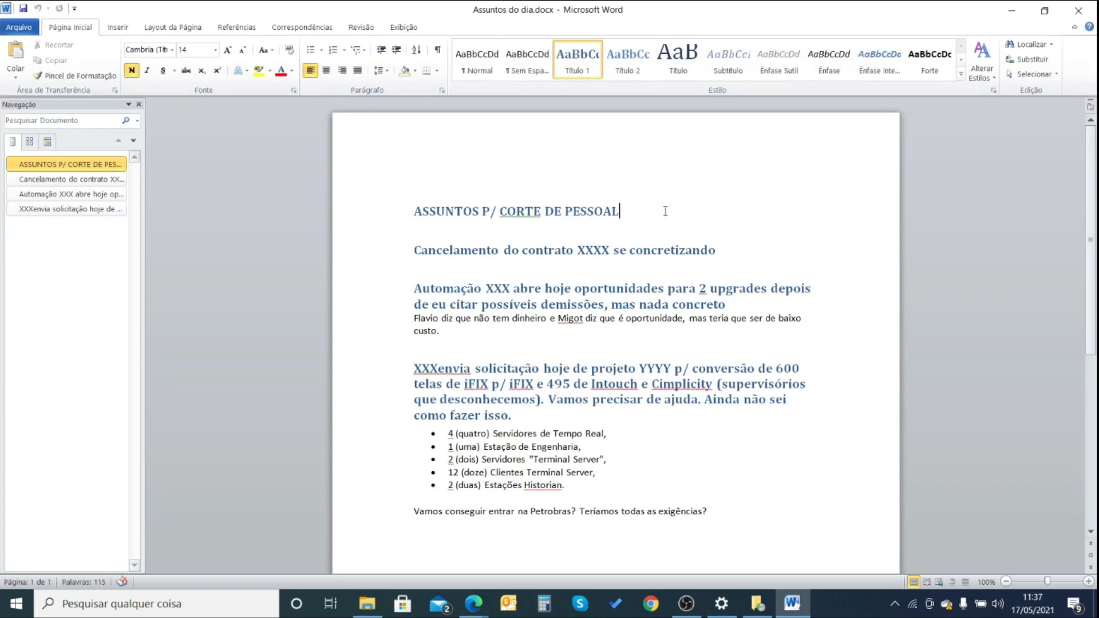
left_click(1077, 11)
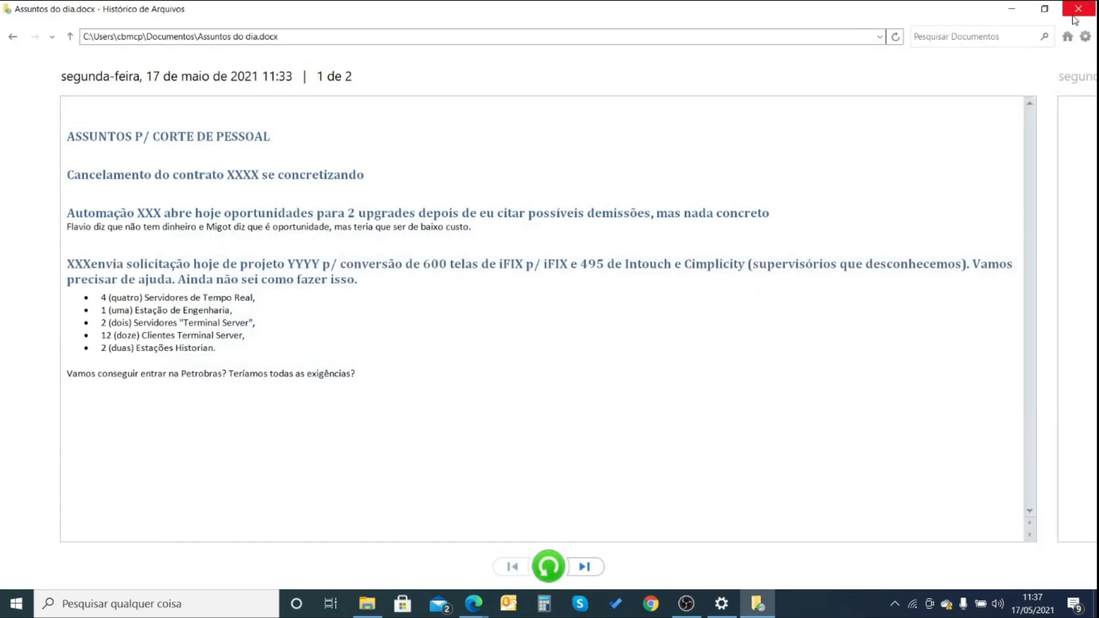
Step: Return to the backed-up Documentos files in File History and open the 11:36 version of Assuntos do dia.docx
left_click(13, 37)
left_click(36, 39)
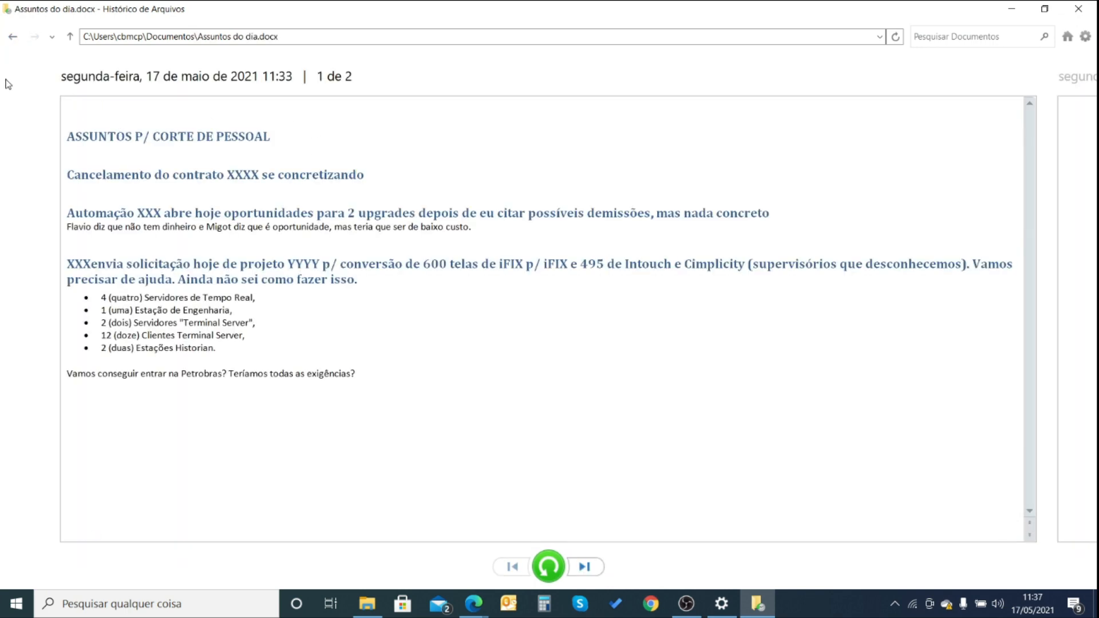
left_click(12, 38)
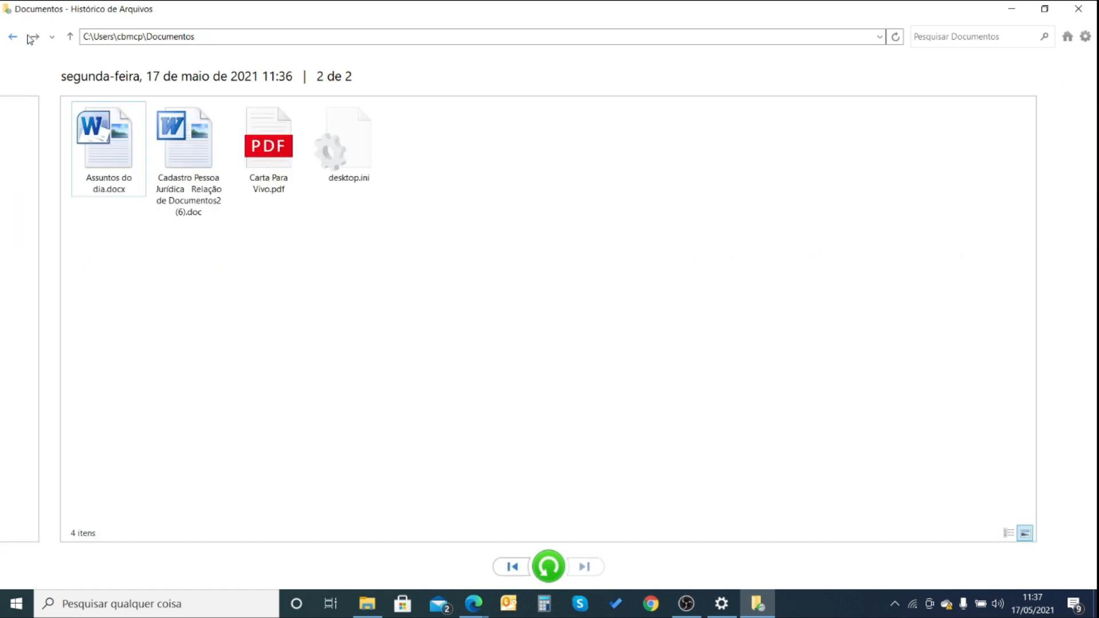
left_click(36, 38)
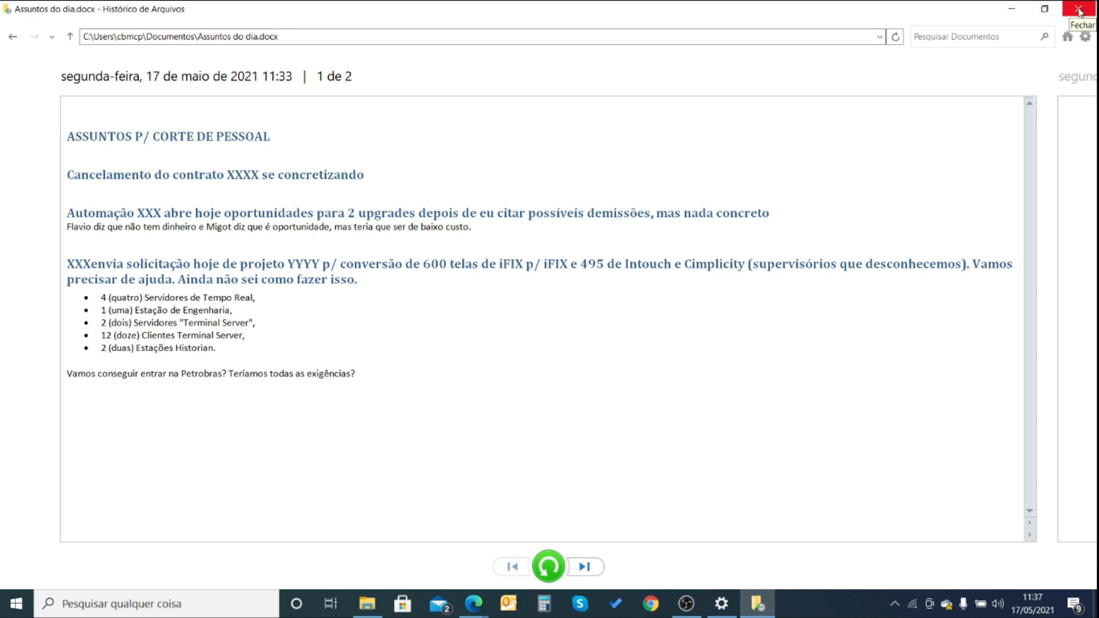
left_click(13, 37)
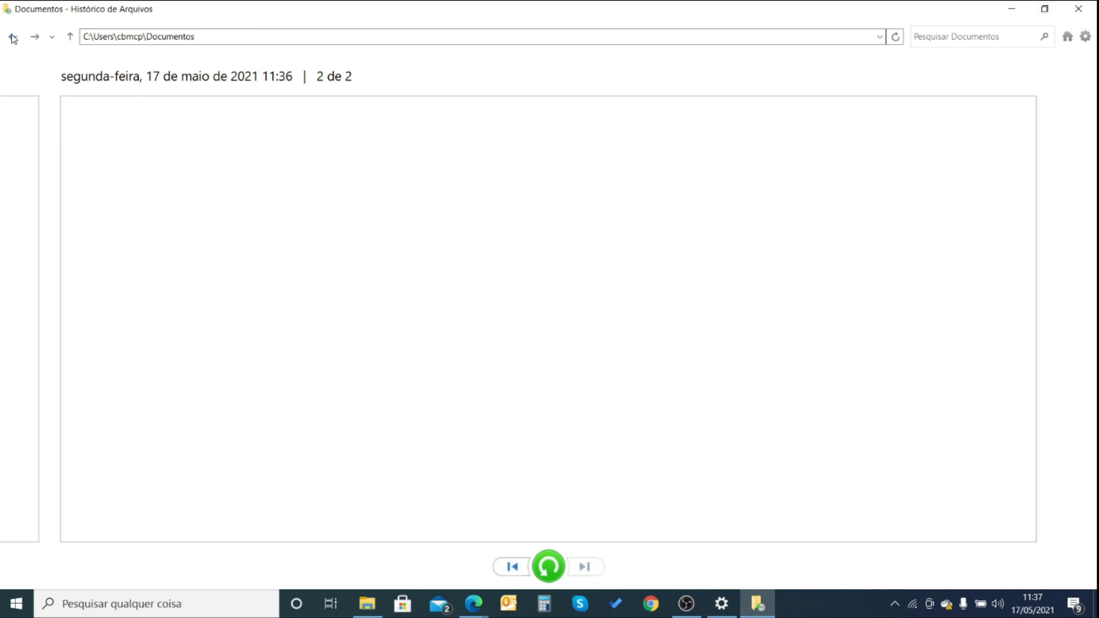
double_click(111, 138)
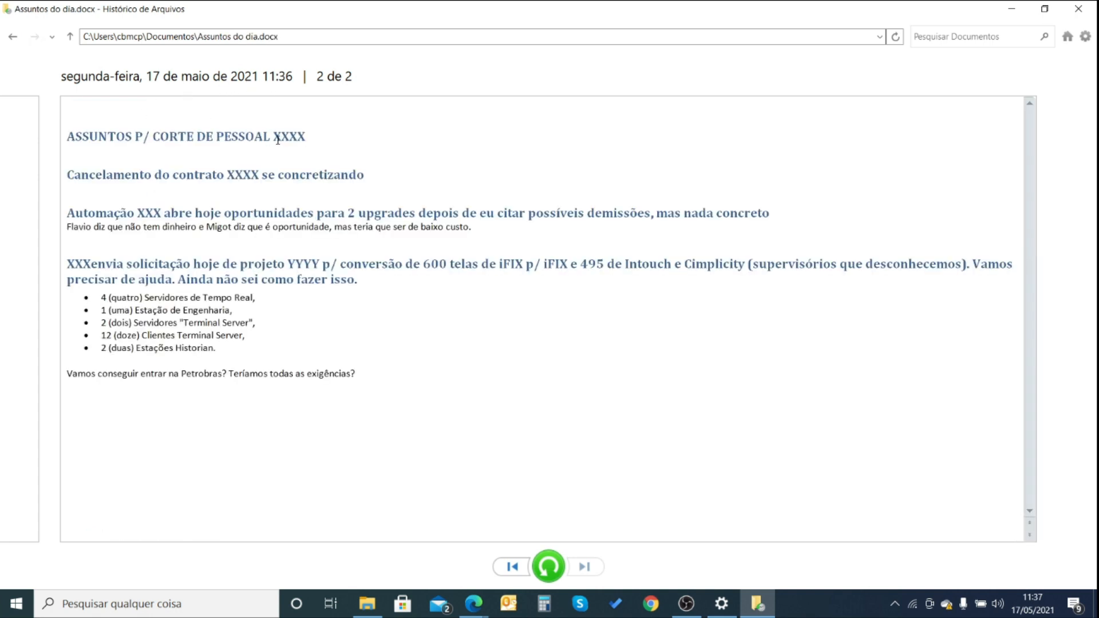
Step: Check the XXXX at the end of the first heading, close File History, and run a new backup from the backup options
left_click_drag(275, 136, 294, 136)
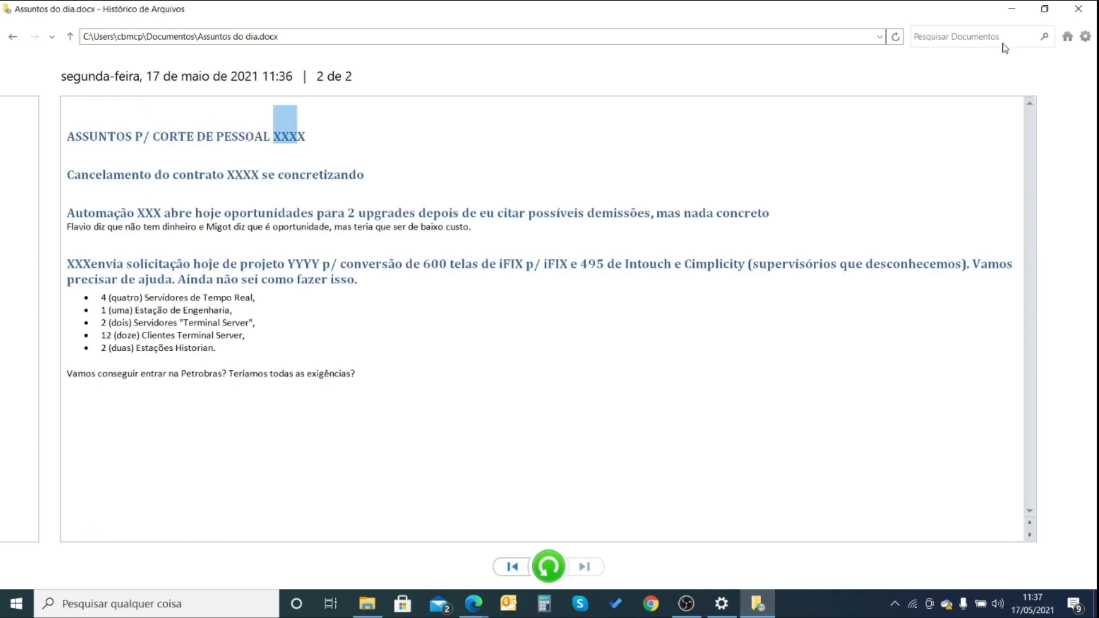
left_click(1078, 9)
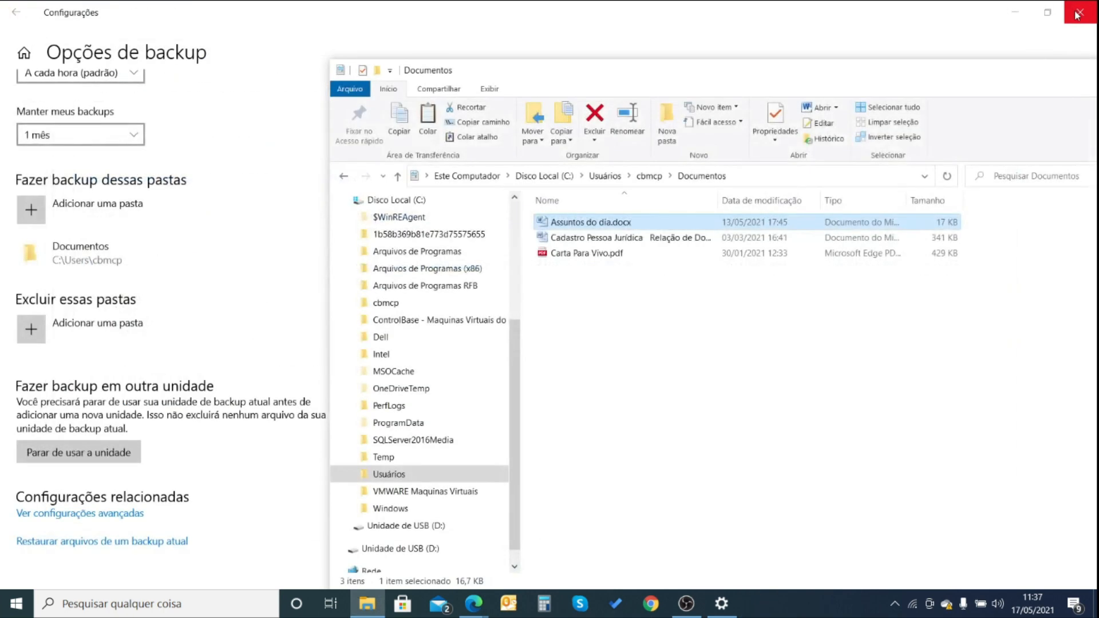
left_click(236, 294)
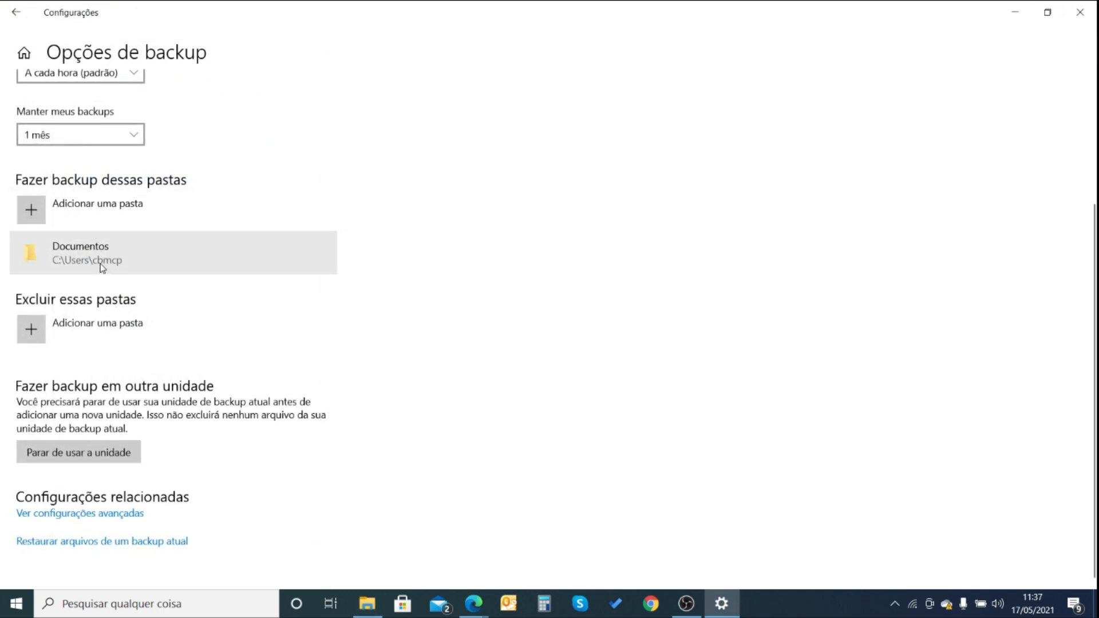
scroll(102, 266, "up", 1)
scroll(102, 266, "up", 2)
left_click(71, 182)
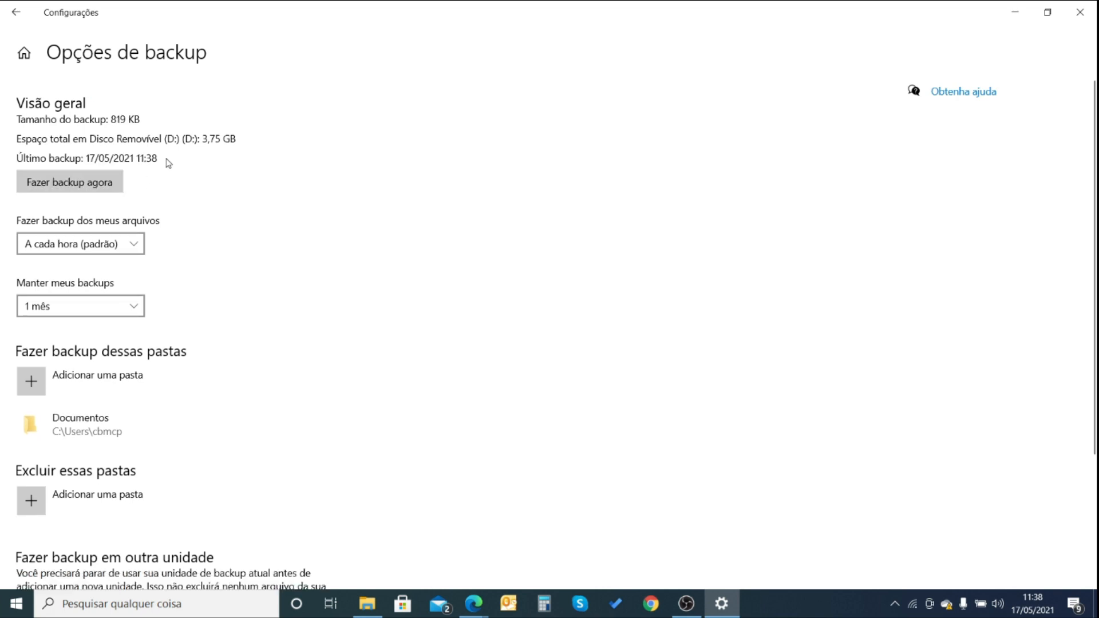
Step: Open the restorable files of the current backup and browse the four backup versions from 11:38 back to 11:33 and forward again
scroll(151, 491, "down", 3)
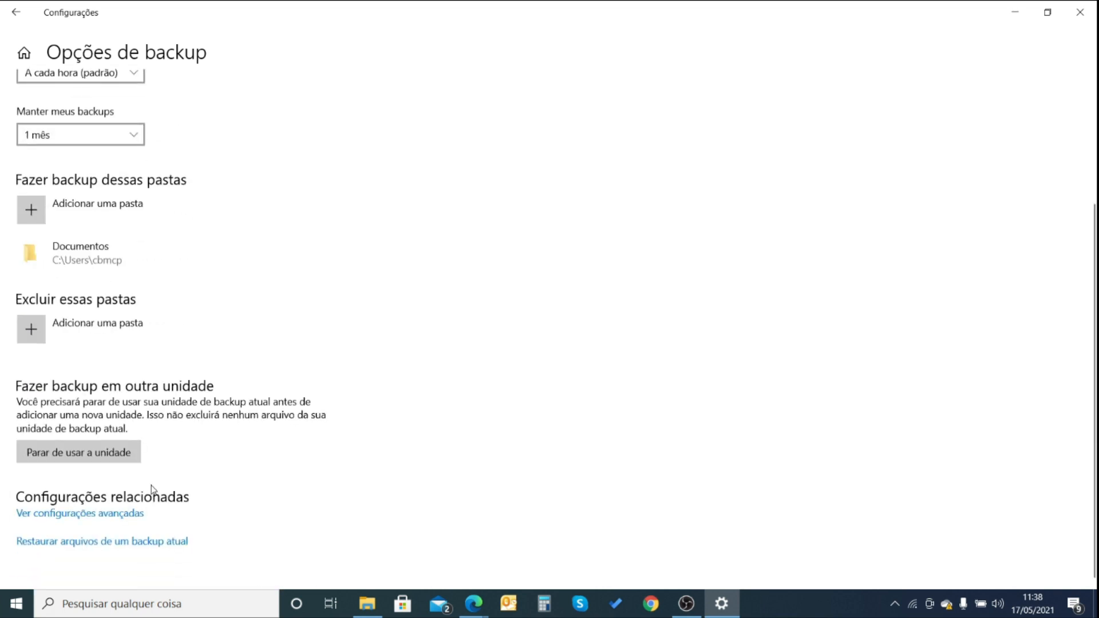
left_click(98, 542)
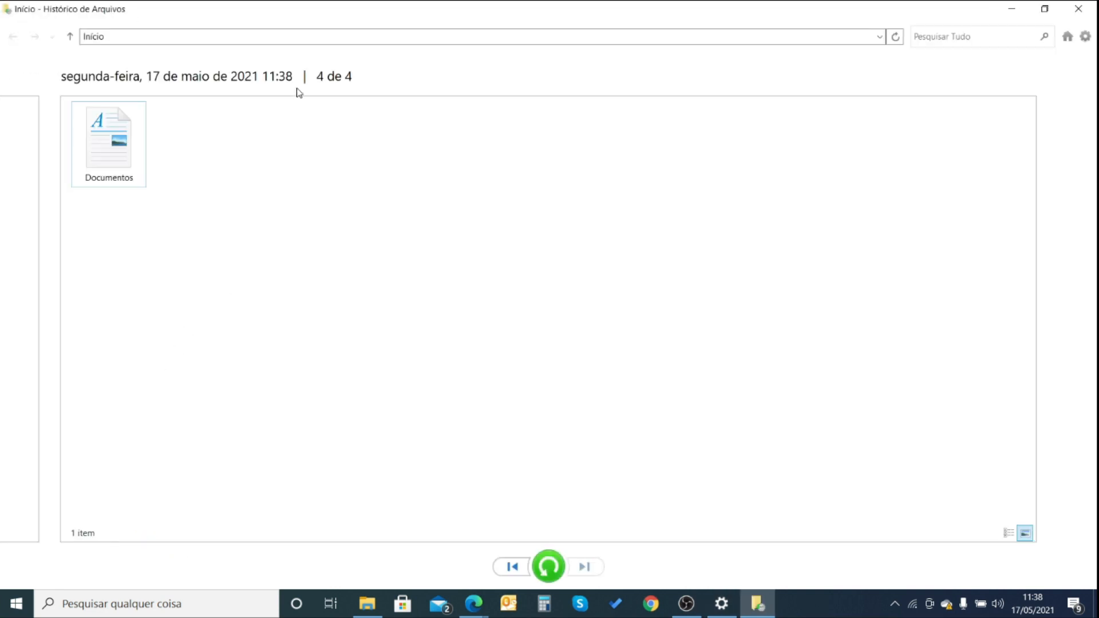
left_click(514, 564)
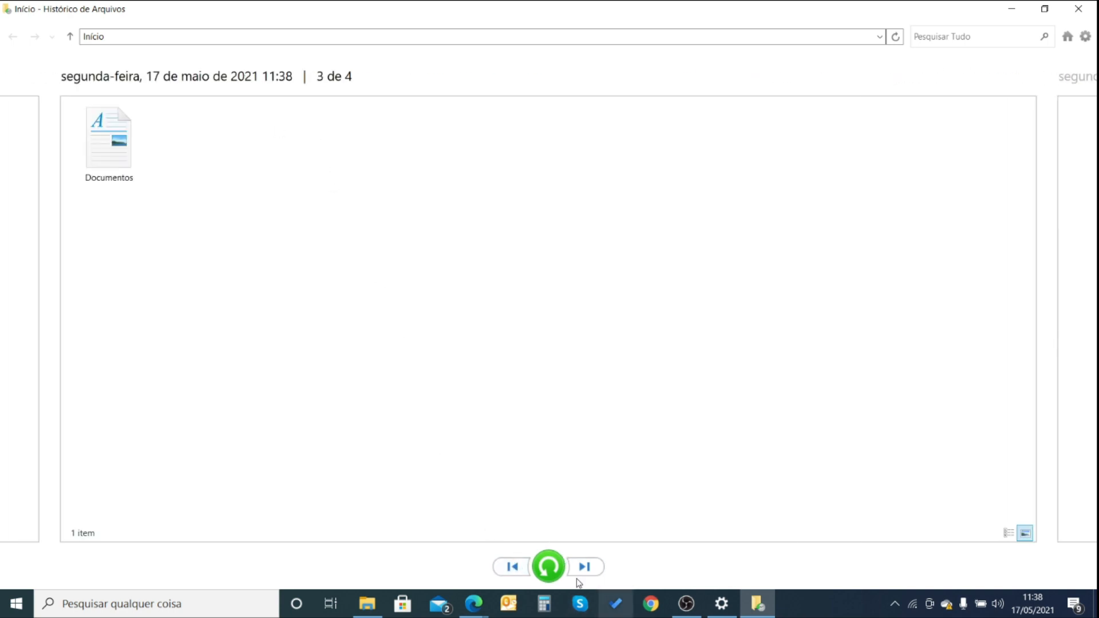
left_click(515, 567)
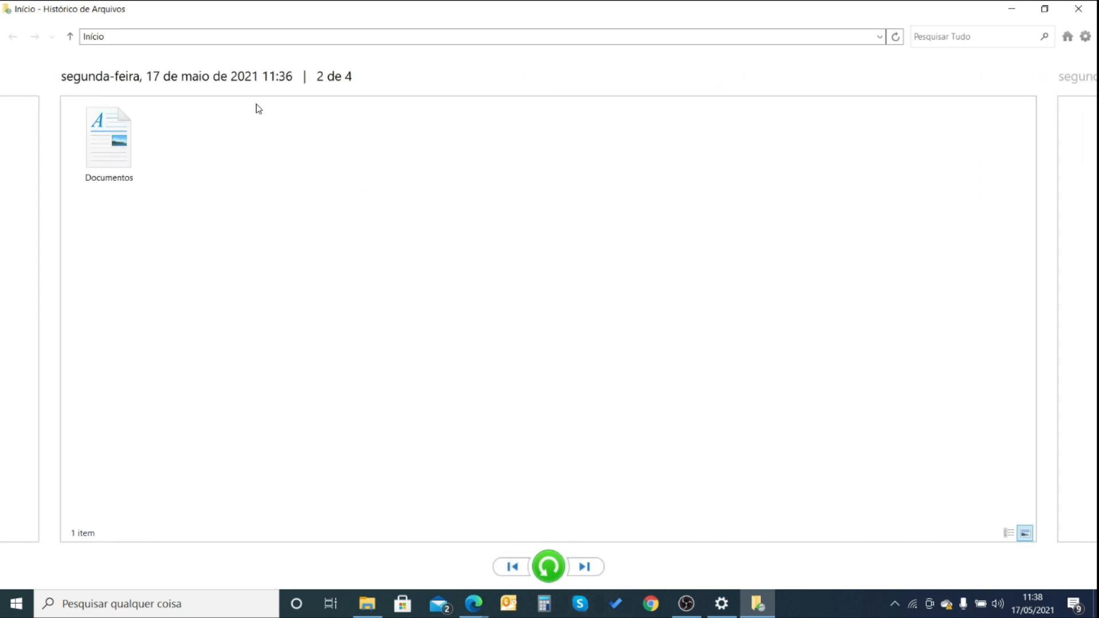
left_click(510, 574)
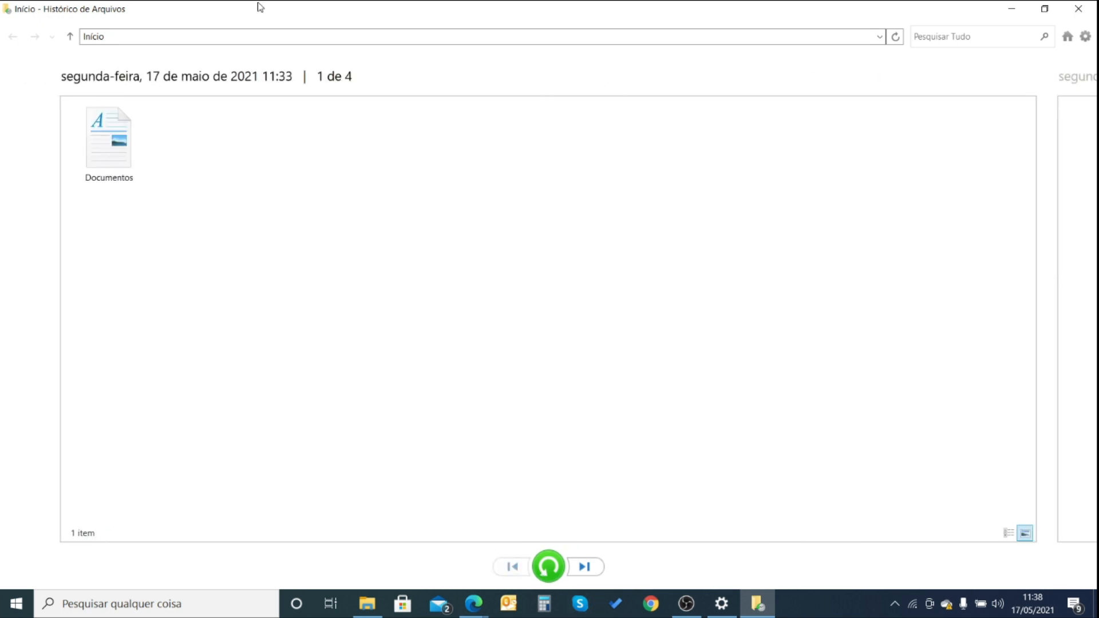
left_click(593, 575)
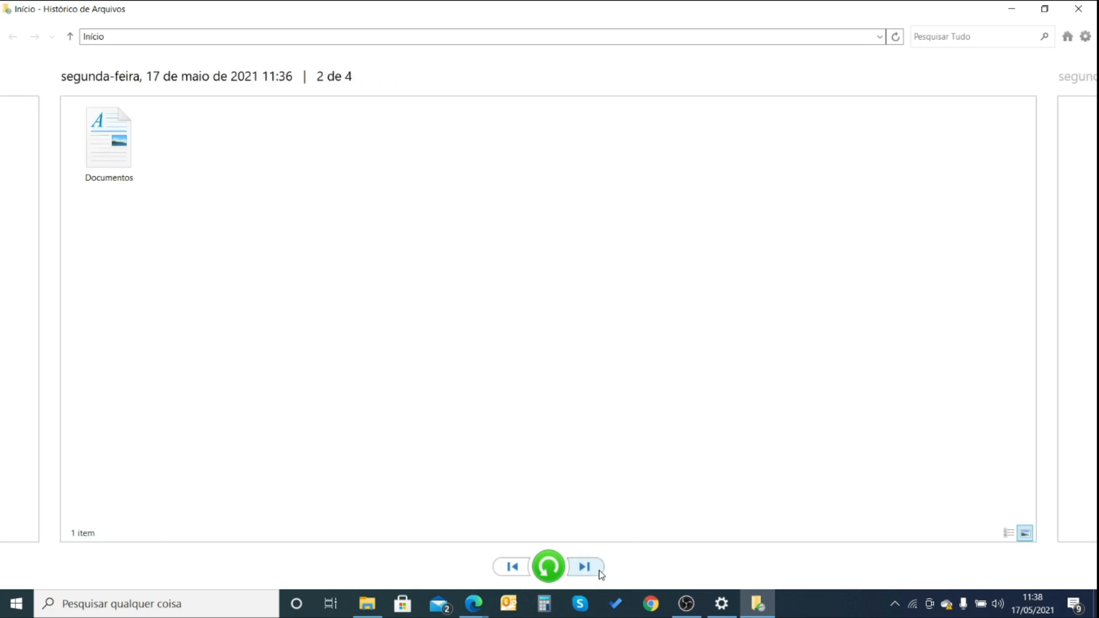
double_click(600, 574)
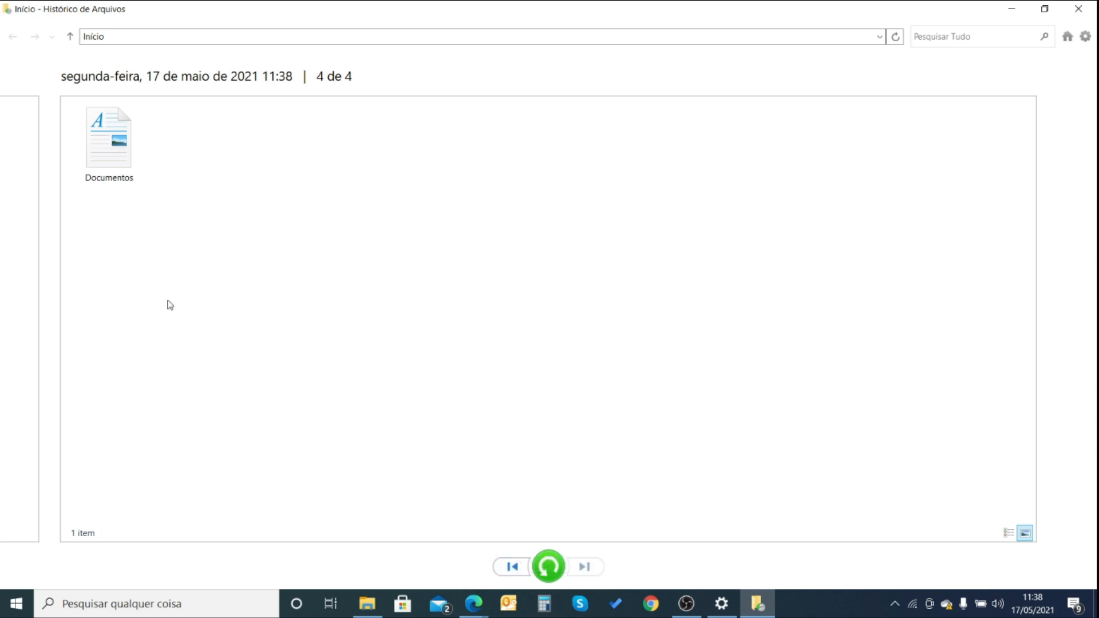
Step: Open Assuntos do dia.docx from the latest 11:38 backup of Documentos and compare its first heading with the 11:36 version
left_click(110, 164)
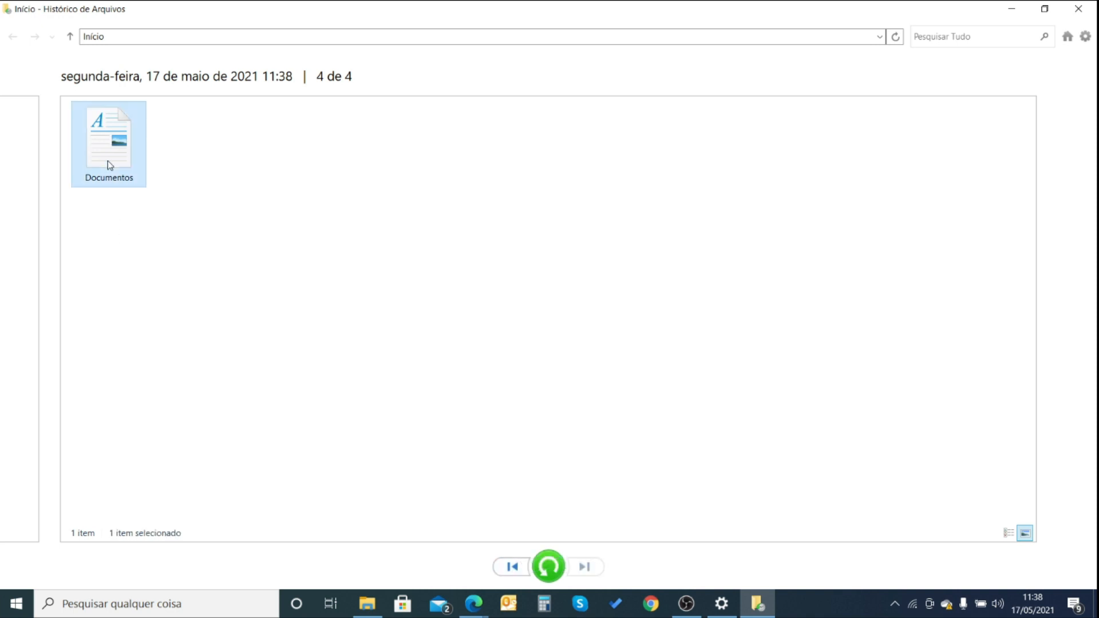
double_click(110, 165)
double_click(107, 166)
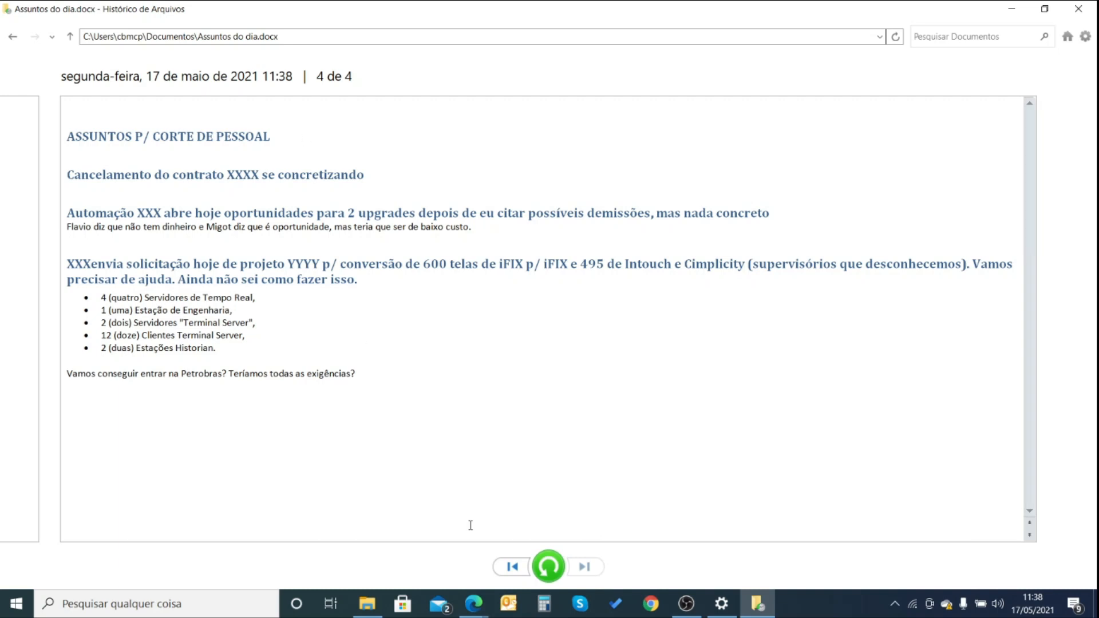
left_click(511, 572)
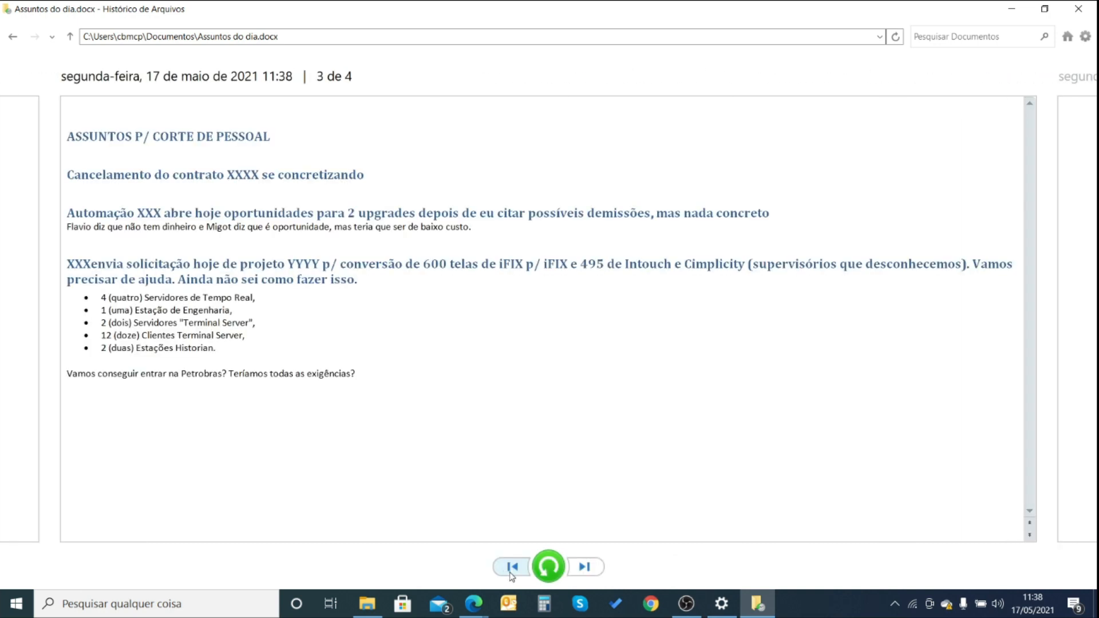
left_click(509, 574)
left_click_drag(269, 137, 324, 139)
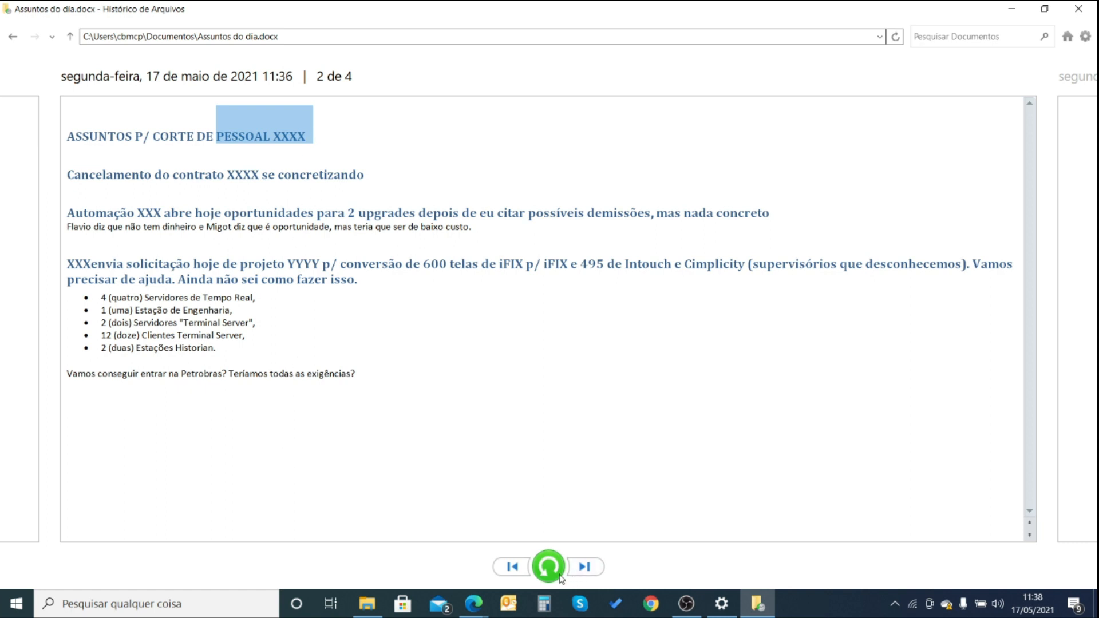
left_click(323, 144)
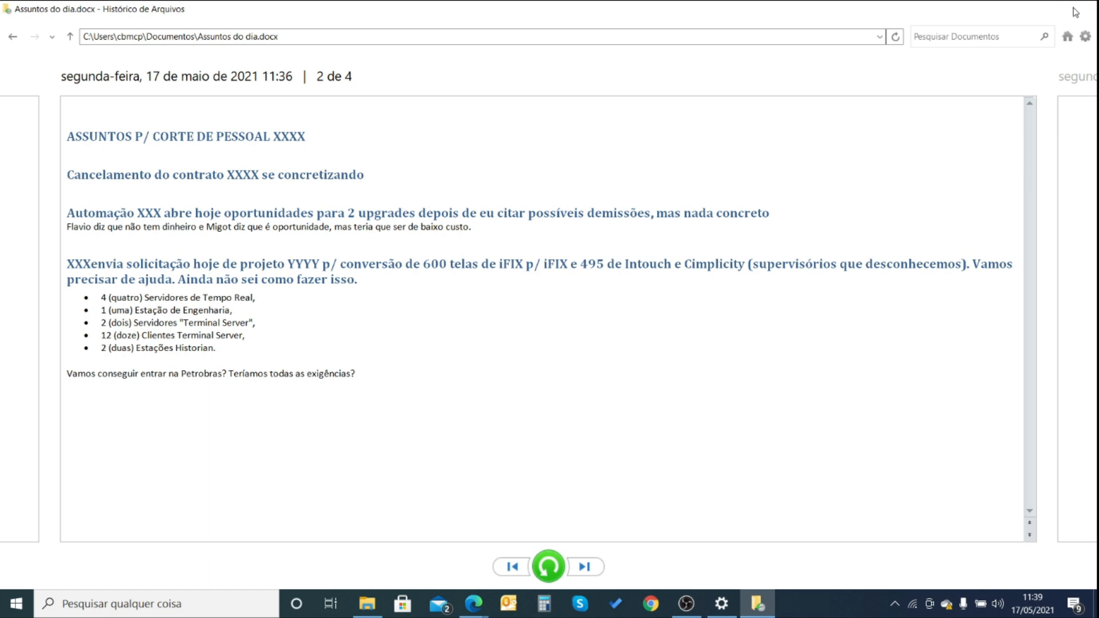
Step: Close File History and the backup options
left_click(1075, 9)
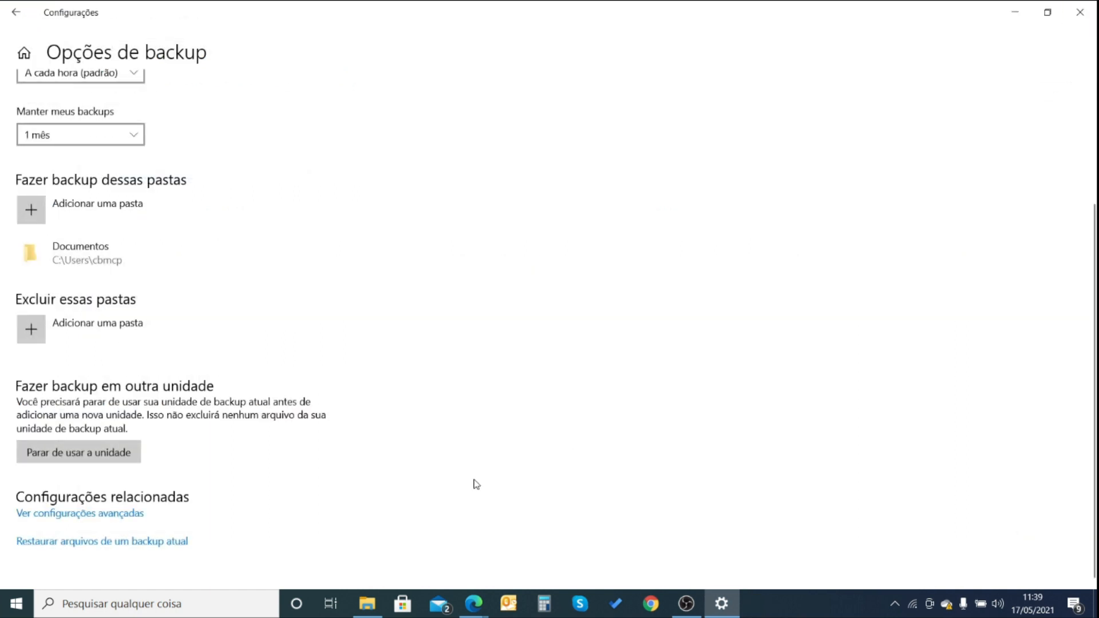
scroll(292, 217, "up", 1)
scroll(296, 223, "up", 2)
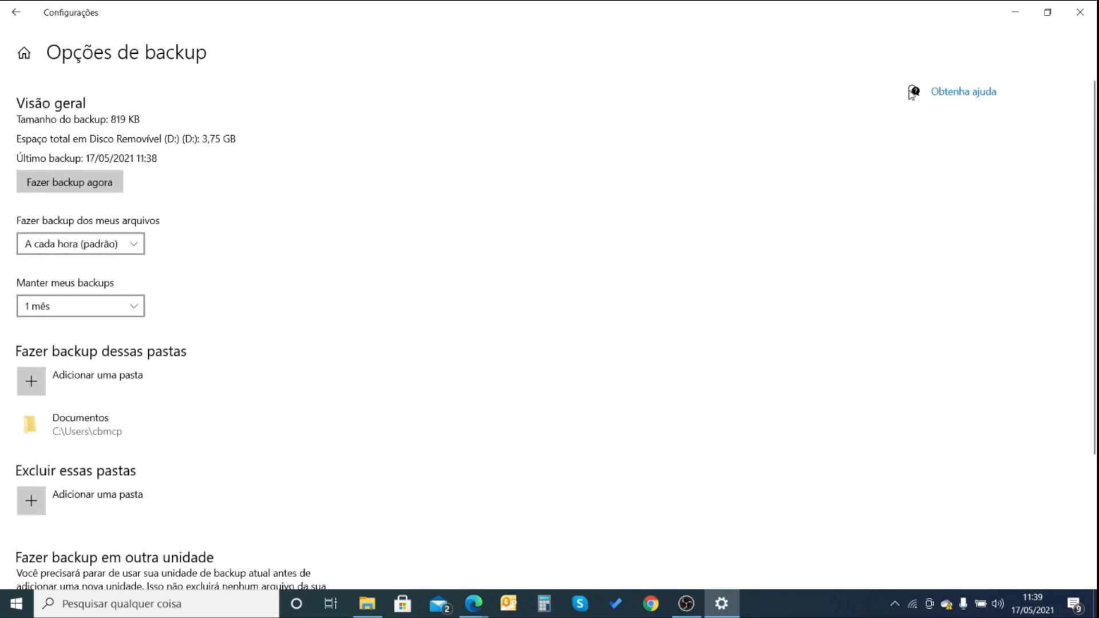
left_click(1080, 12)
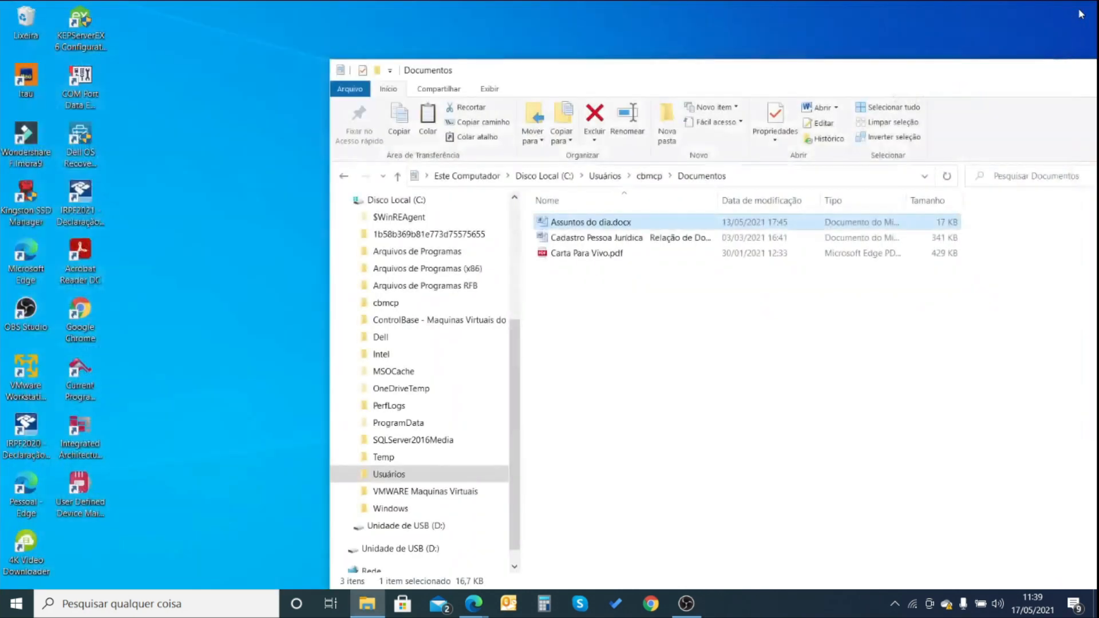
Step: Search Windows for "rest" and open Restaurar arquivos com Histórico de Arquivos
left_click(162, 604)
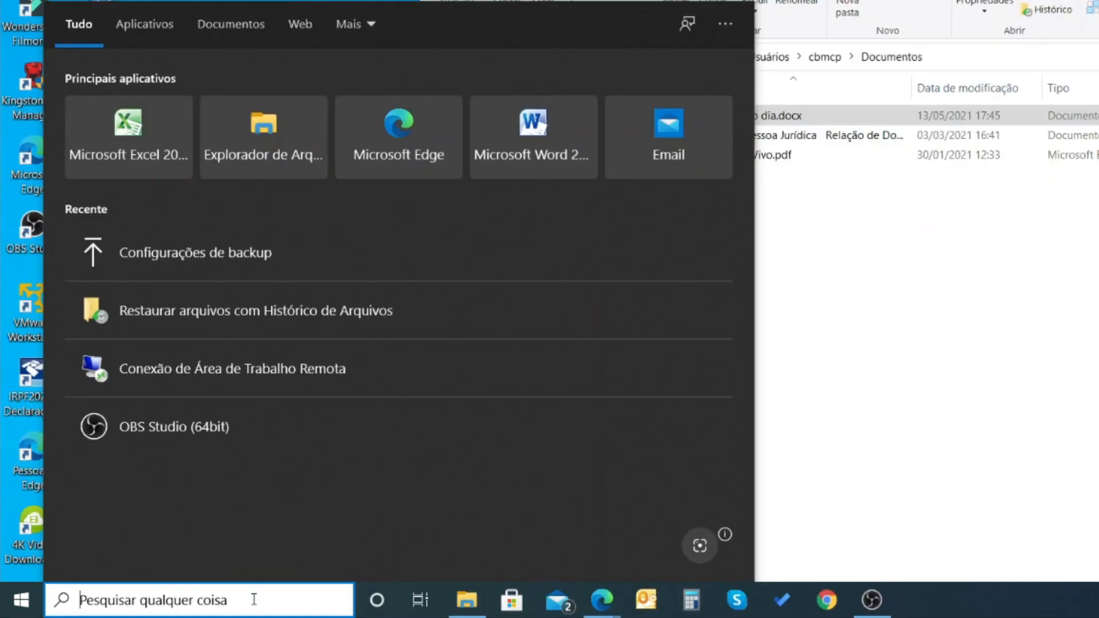
type("r")
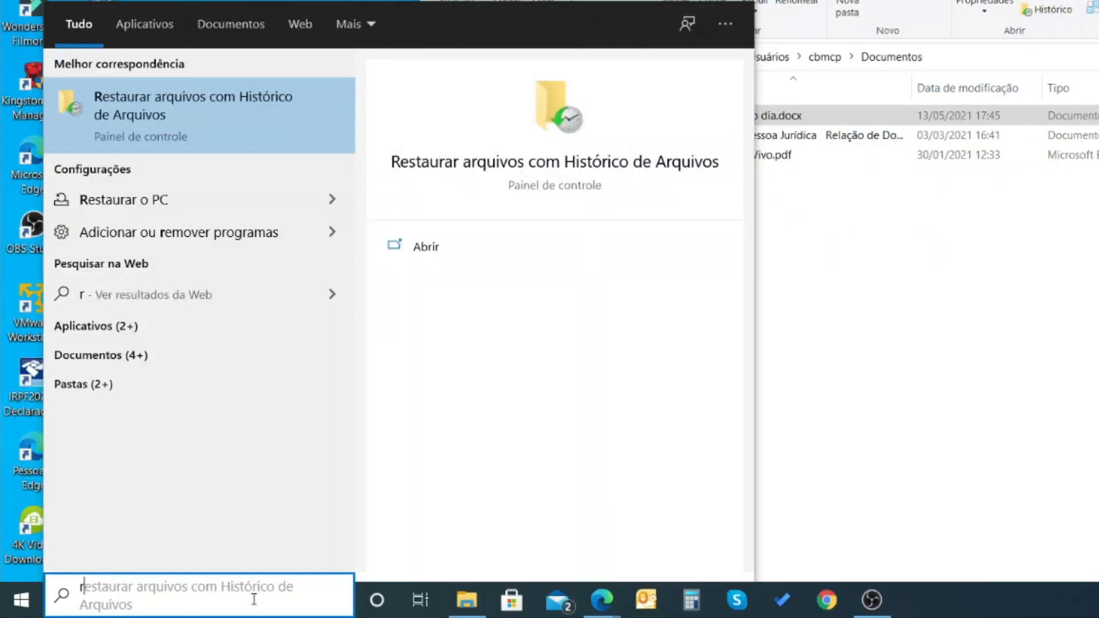
key("BackSpace")
type("t")
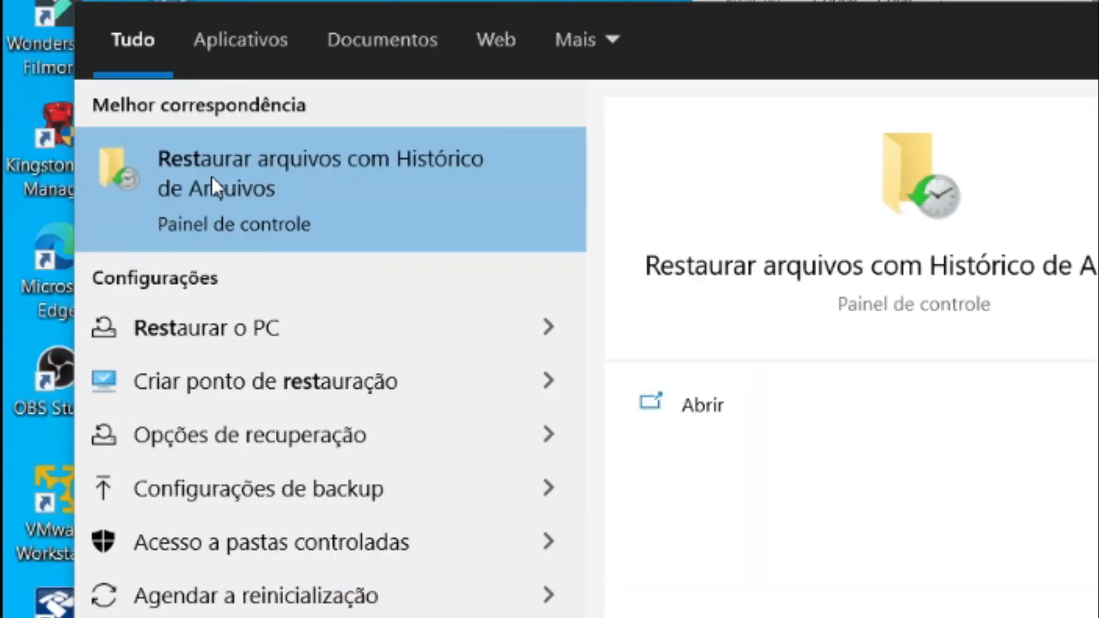
left_click(455, 170)
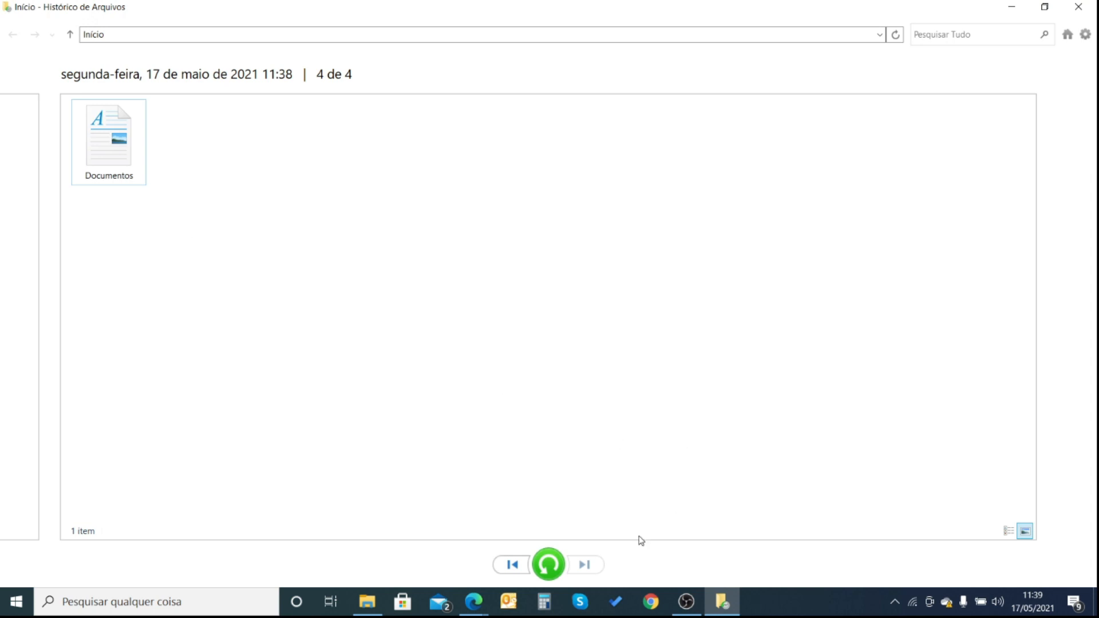
Step: Browse the Documentos backups back to the 11:33 version and close File History
left_click(521, 570)
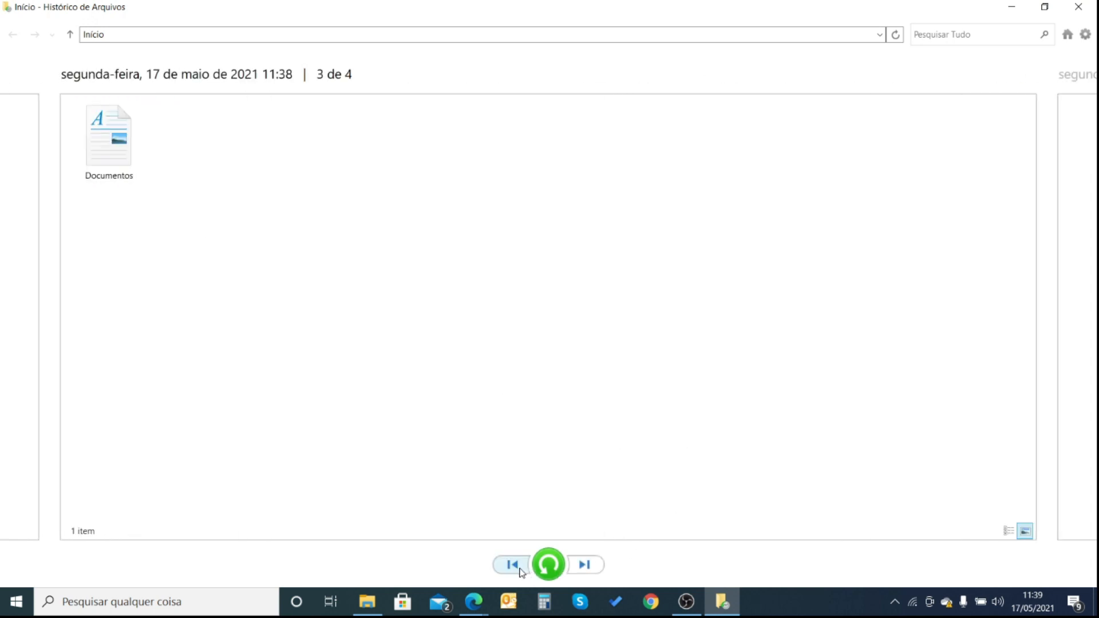
left_click(521, 572)
left_click(521, 572)
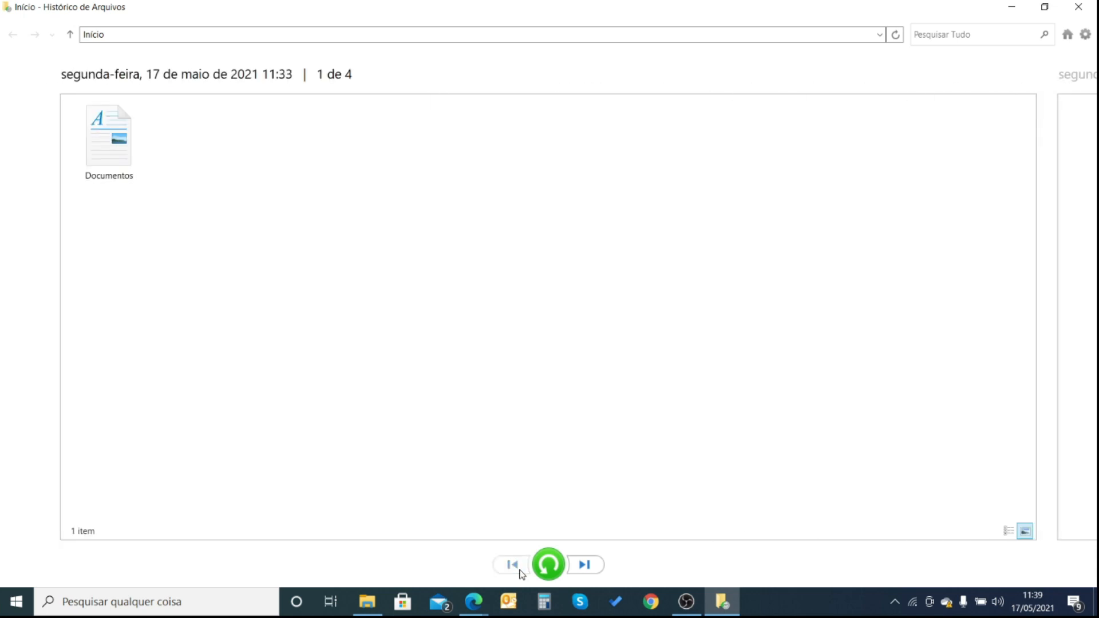
left_click(1078, 7)
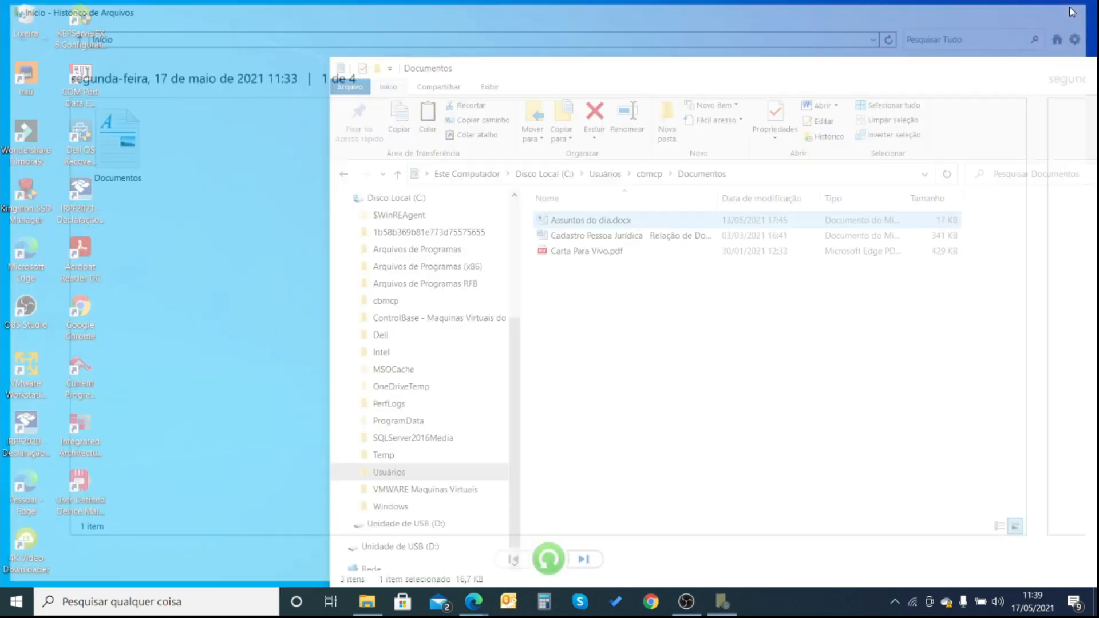
Step: Bring the Documentos Explorer window fully into view and open Unidade de USB (D:) to see its backup folder
left_click_drag(658, 75, 488, 25)
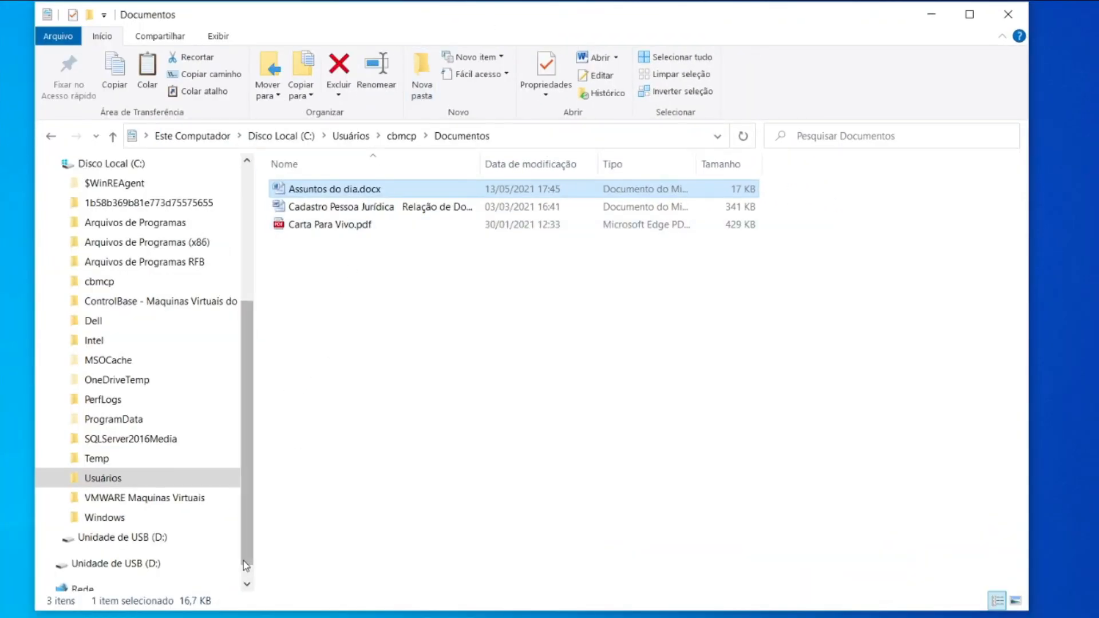
scroll(245, 551, "down", 1)
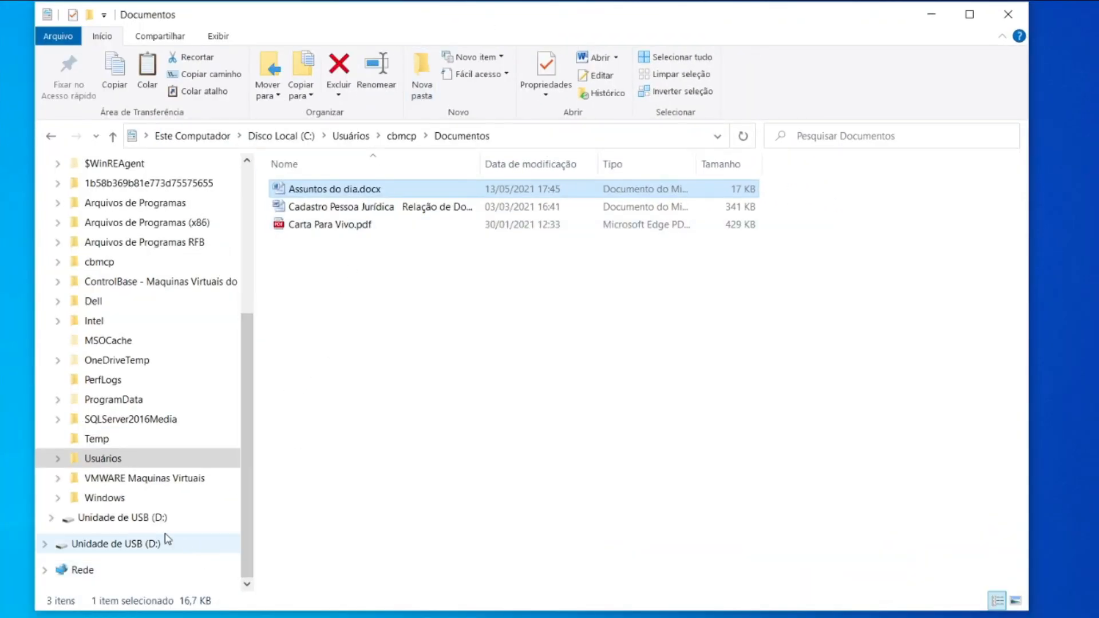
left_click(153, 522)
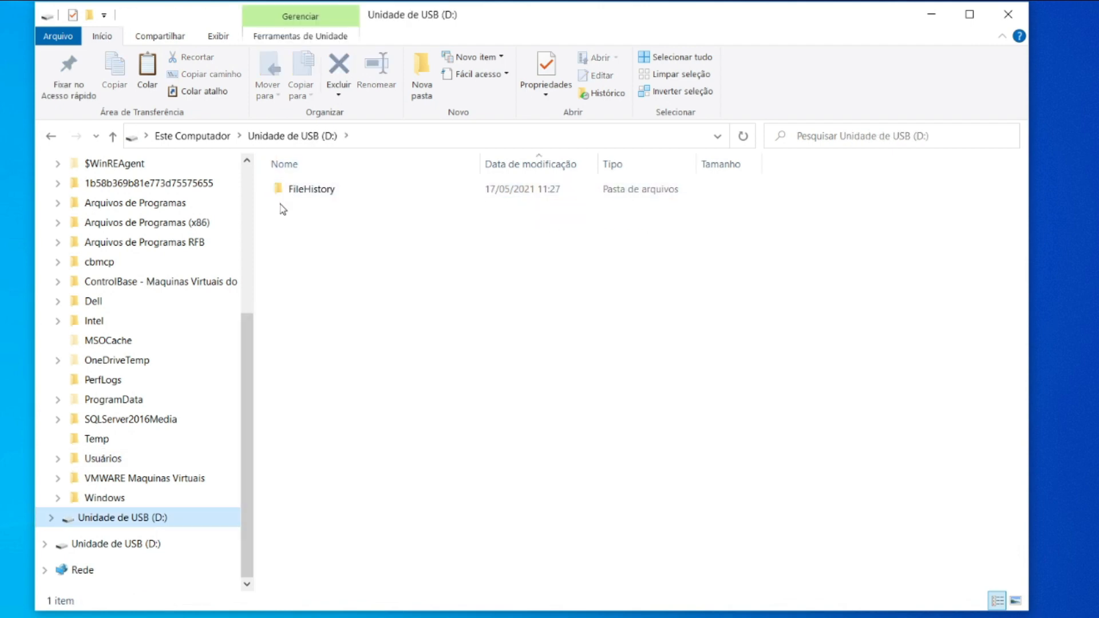